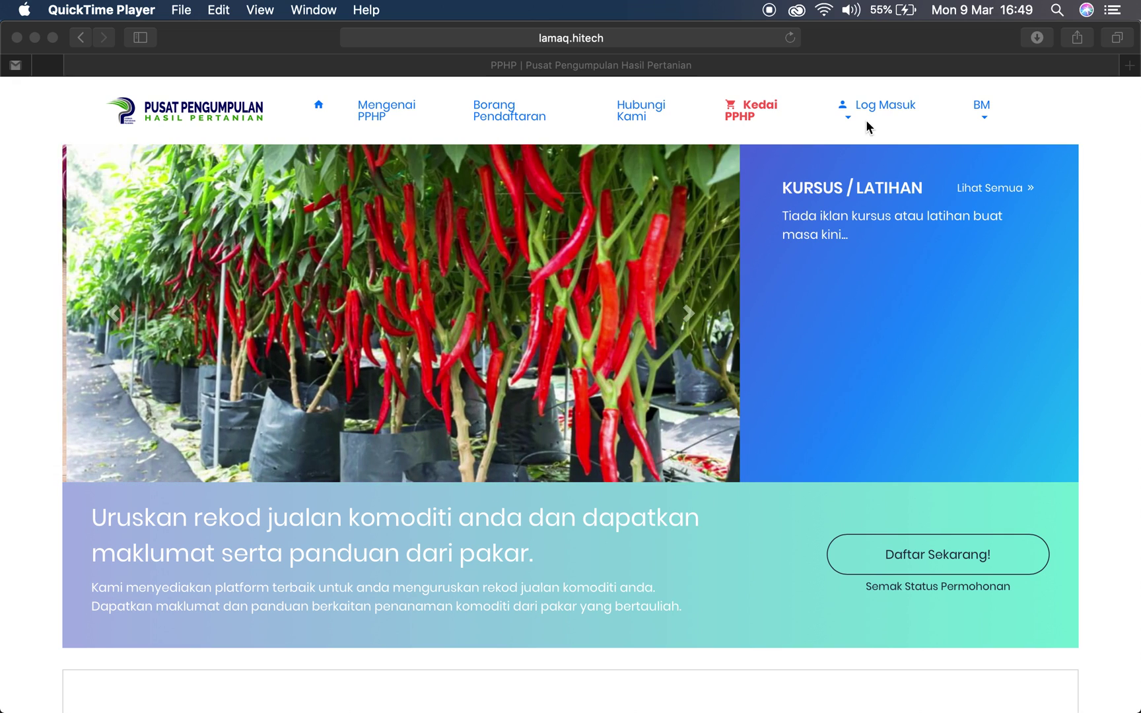
Bring the Safari window showing the PPHP home page in front of QuickTime Player
click(870, 114)
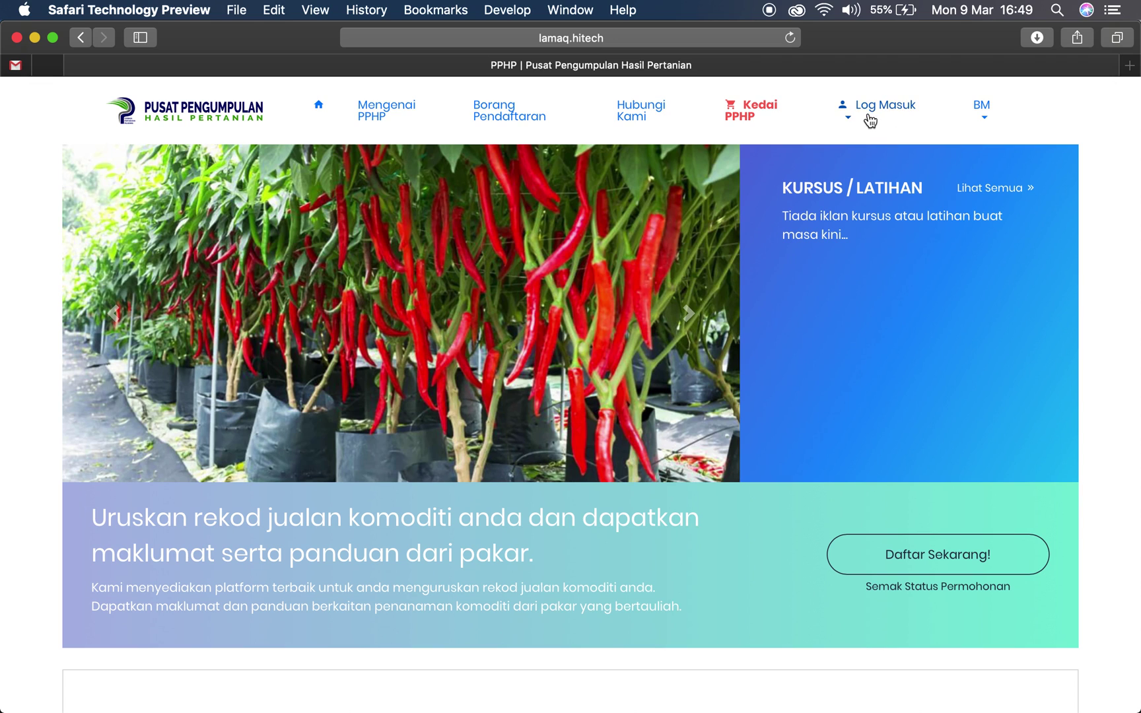
Log in as a Pengusaha with the ID and account password, declining to save the password
click(873, 111)
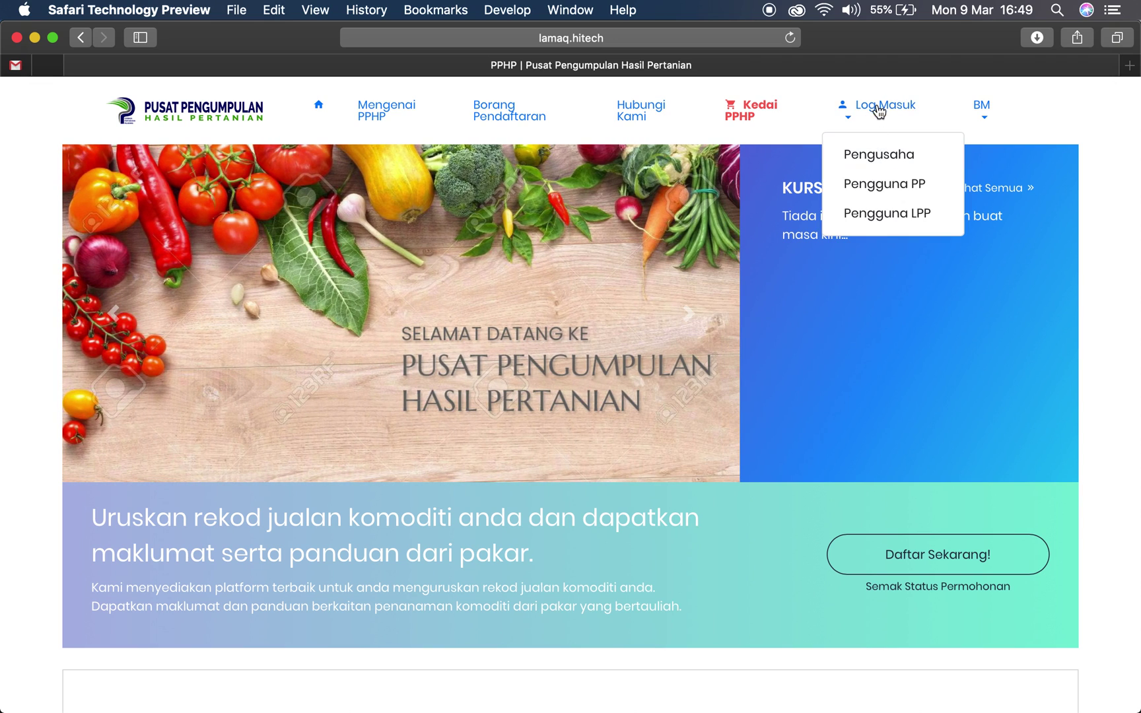
click(888, 157)
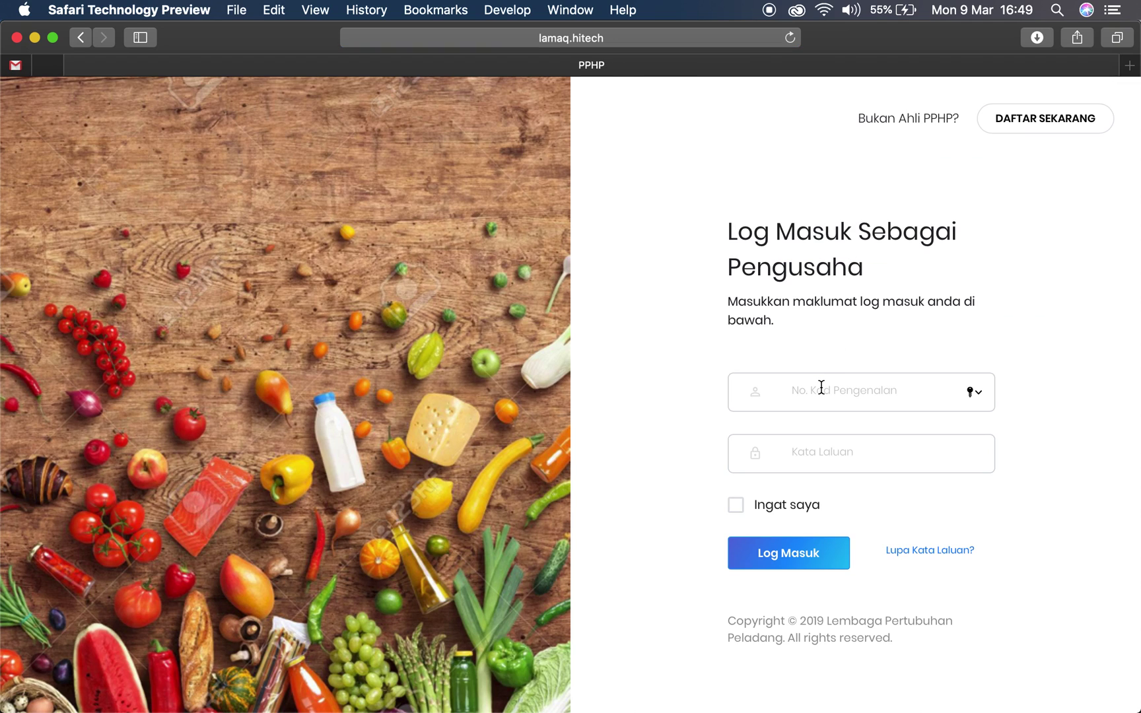
text(2222)
key(Tab)
text(2)
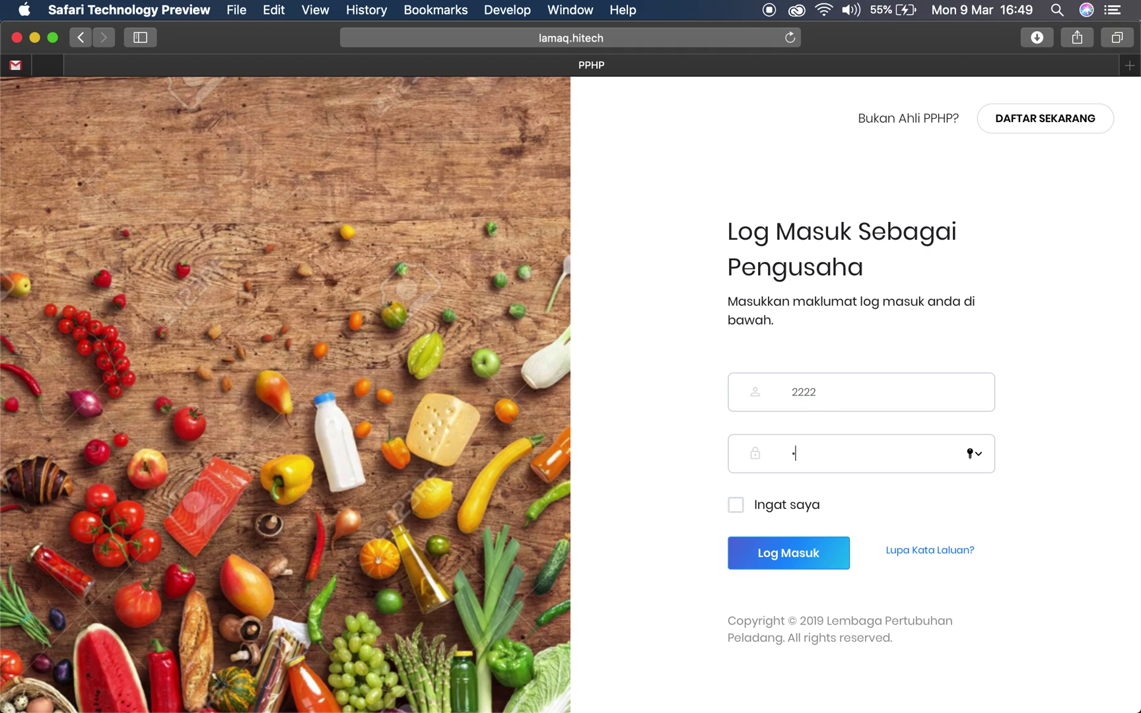
text(2222222)
click(792, 552)
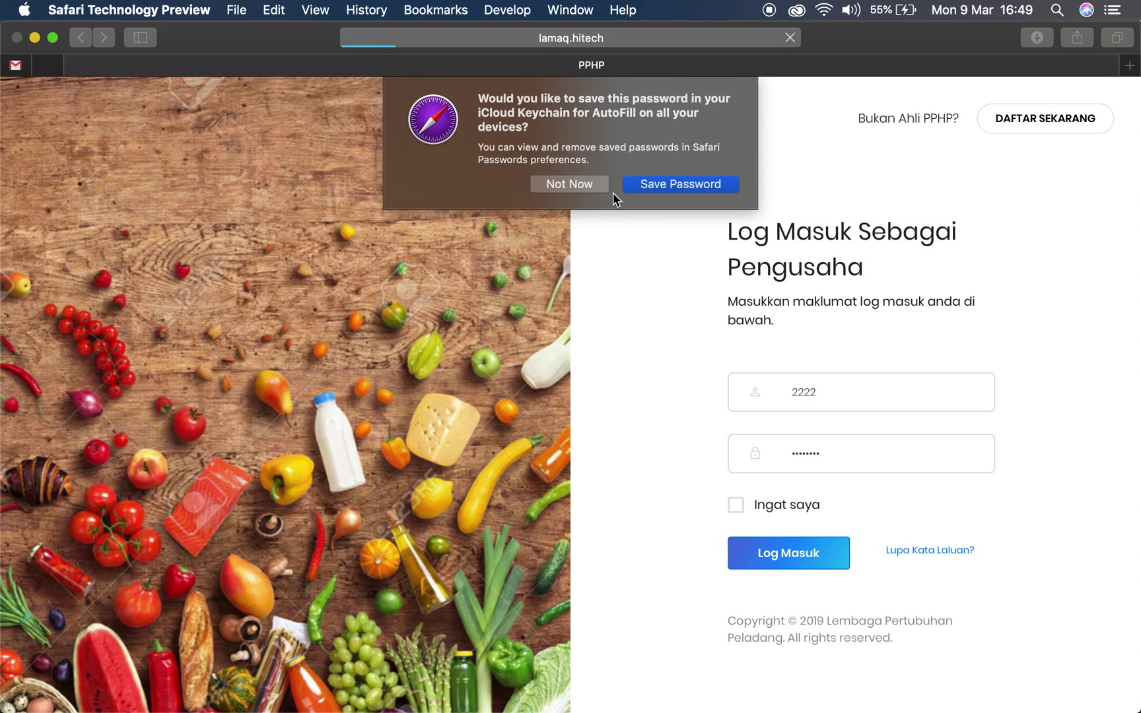
click(561, 183)
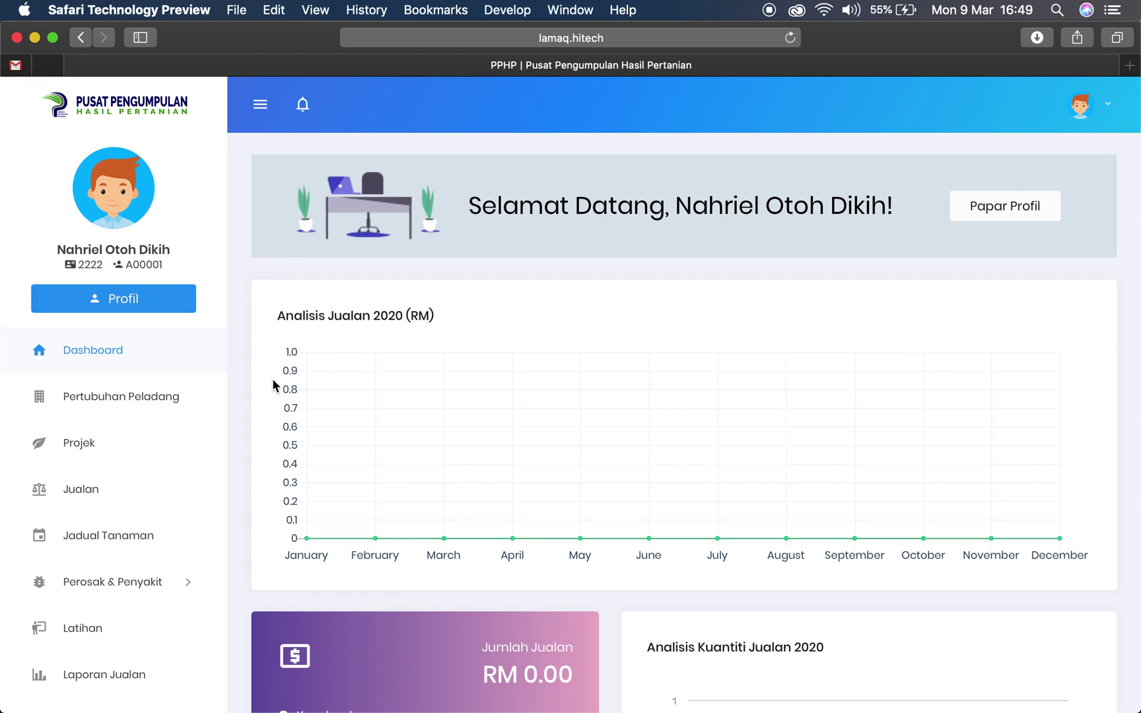
Go to the Projek list and bring up the empty Daftar Projek form
click(80, 446)
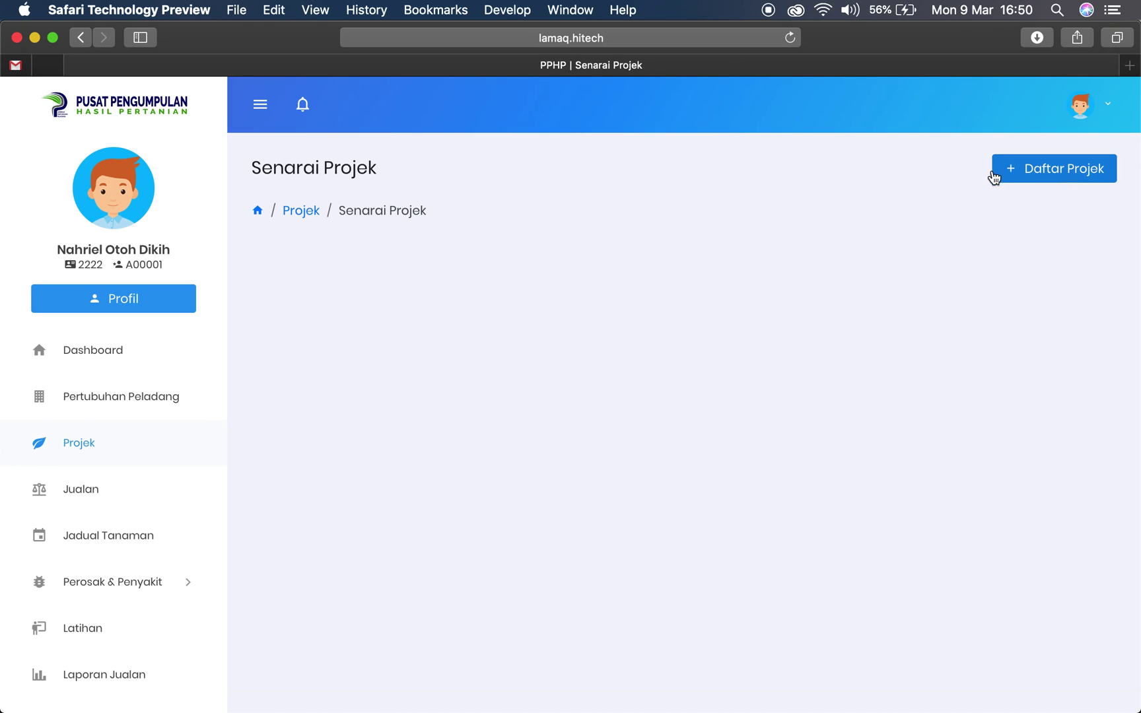
click(1028, 171)
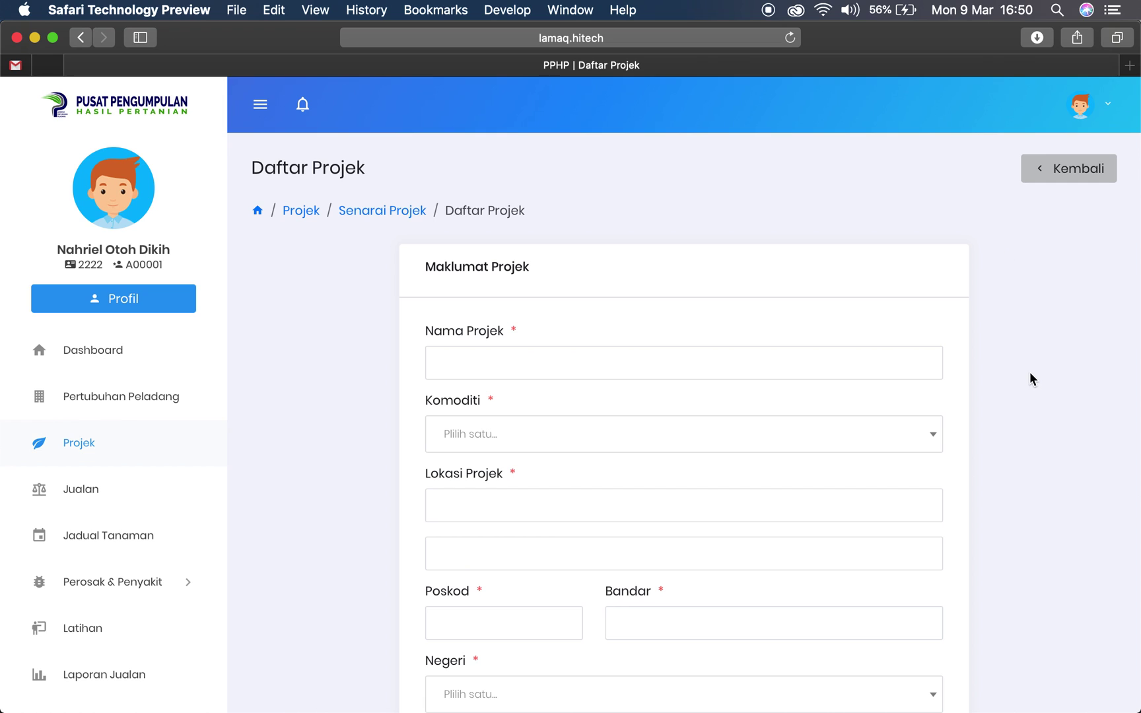
scroll(1030, 379, down, 5)
scroll(1028, 375, down, 10)
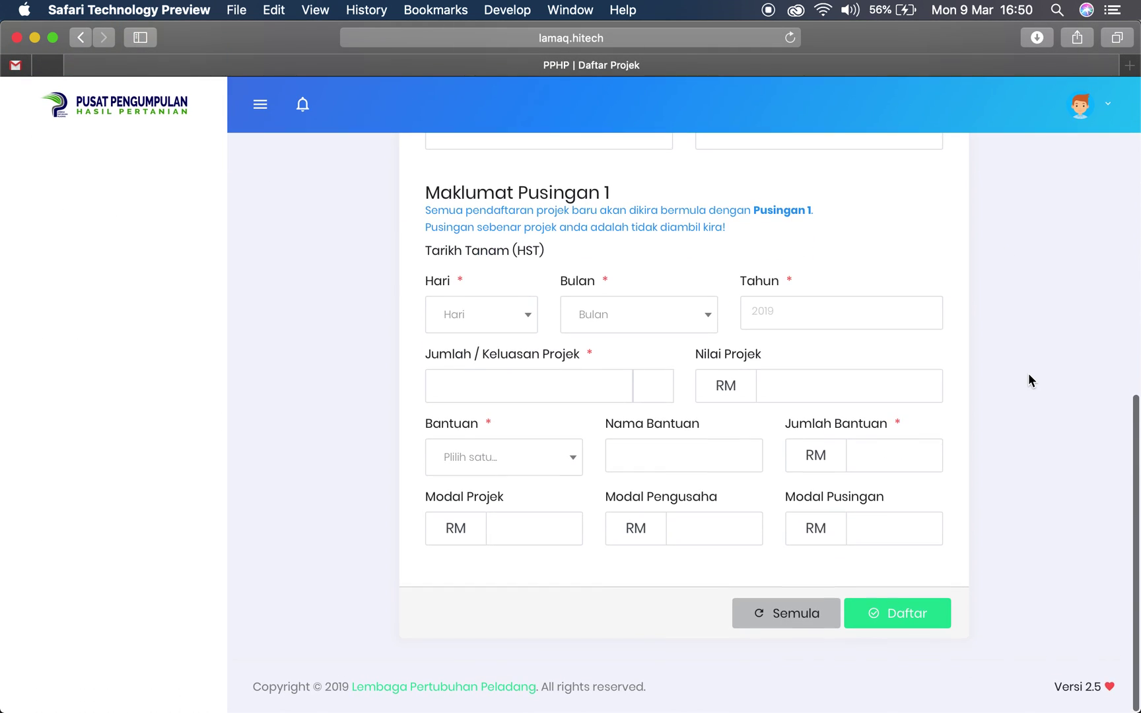
scroll(1028, 373, up, 10)
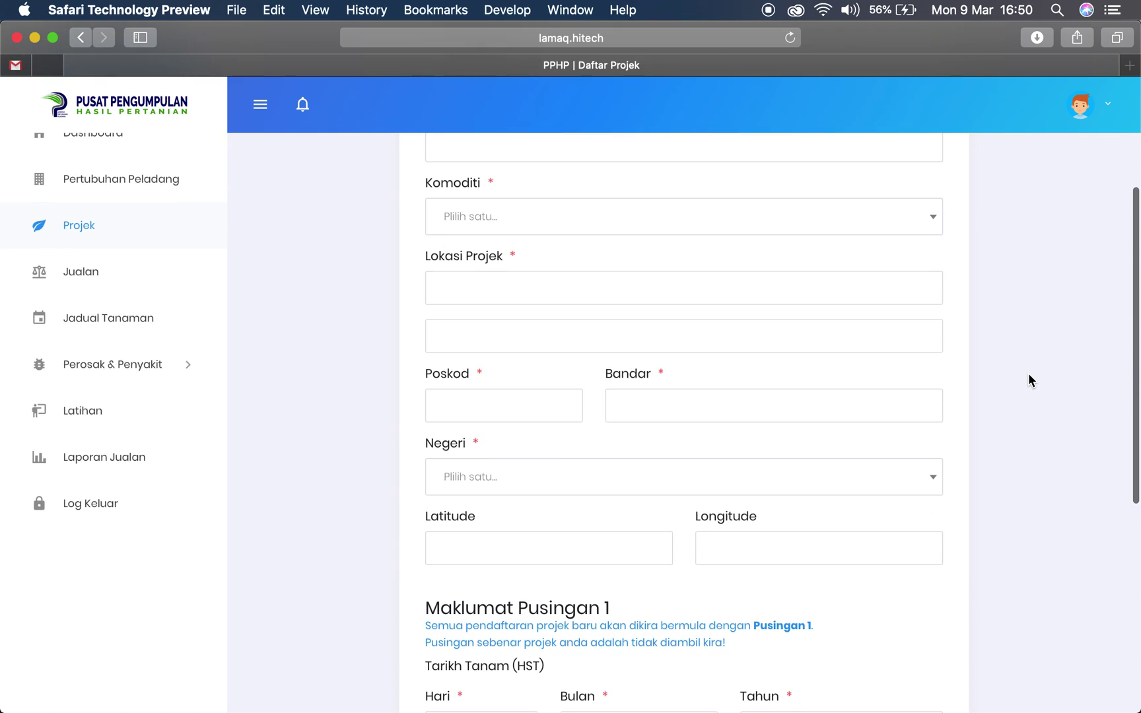
scroll(1028, 373, up, 5)
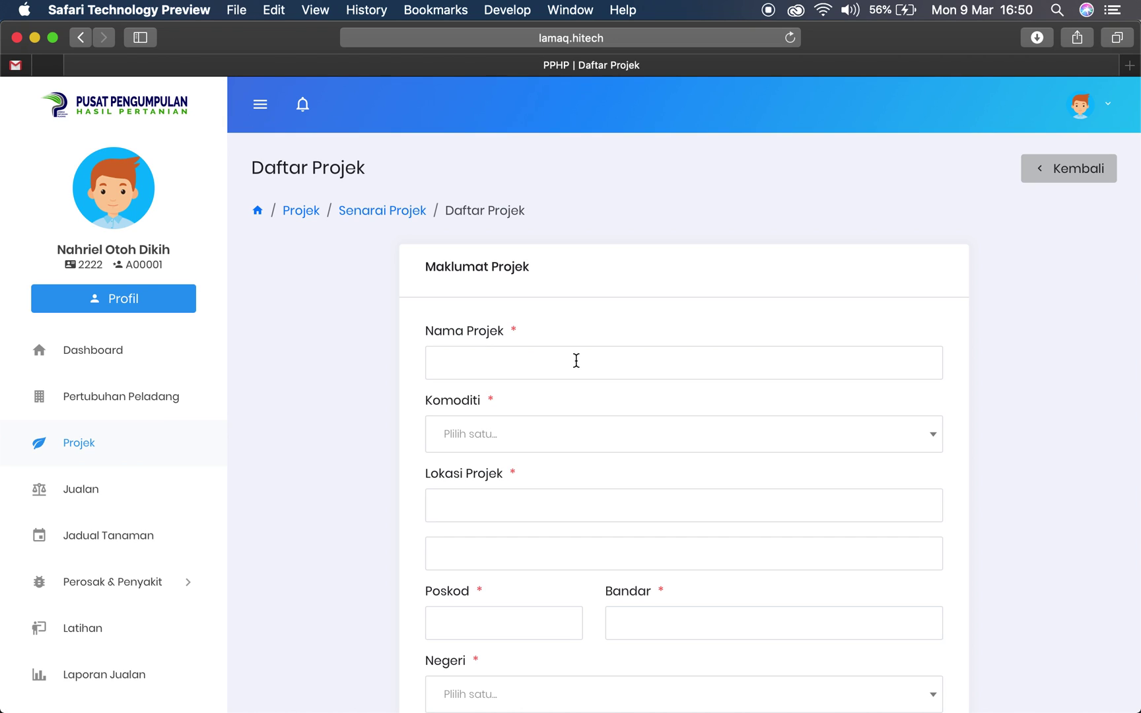
Enter 'Cili Fertigasi Kampung Balak' as the Nama Projek
click(576, 360)
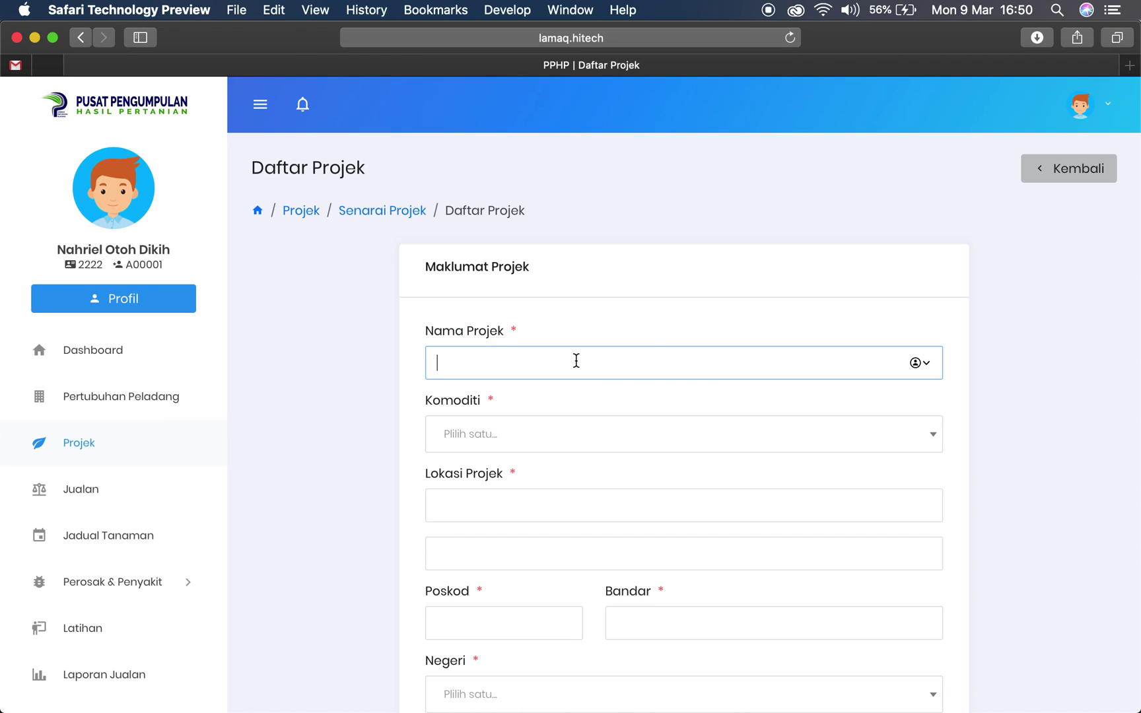
text(Cili Fertigasi Kampung)
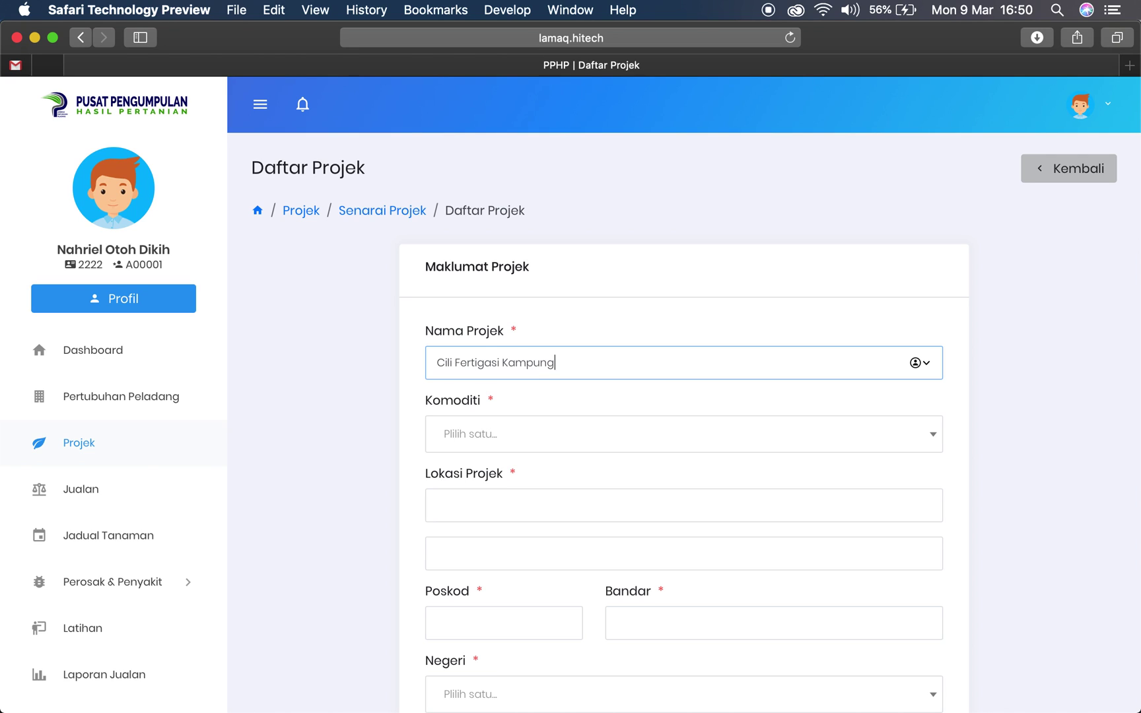
text( Balak)
drag(616, 364, 437, 365)
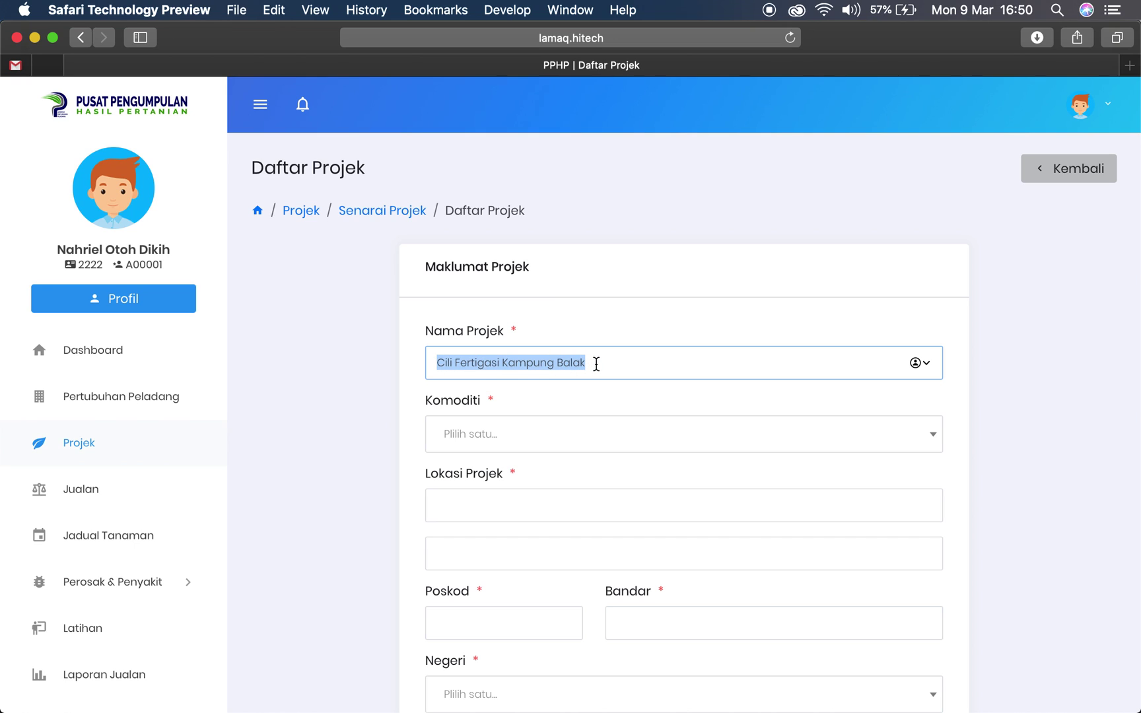
click(597, 363)
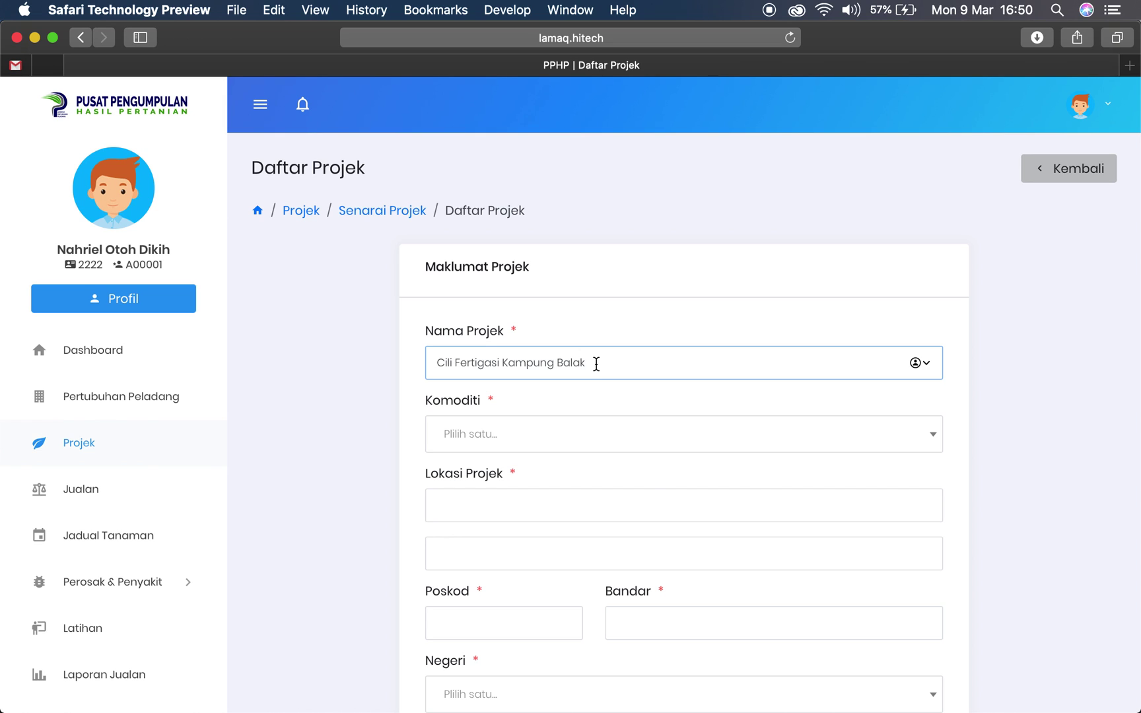
Read over the Maklumat Pusingan 1 heading and note, then bring up the Komoditi options
scroll(596, 364, down, 10)
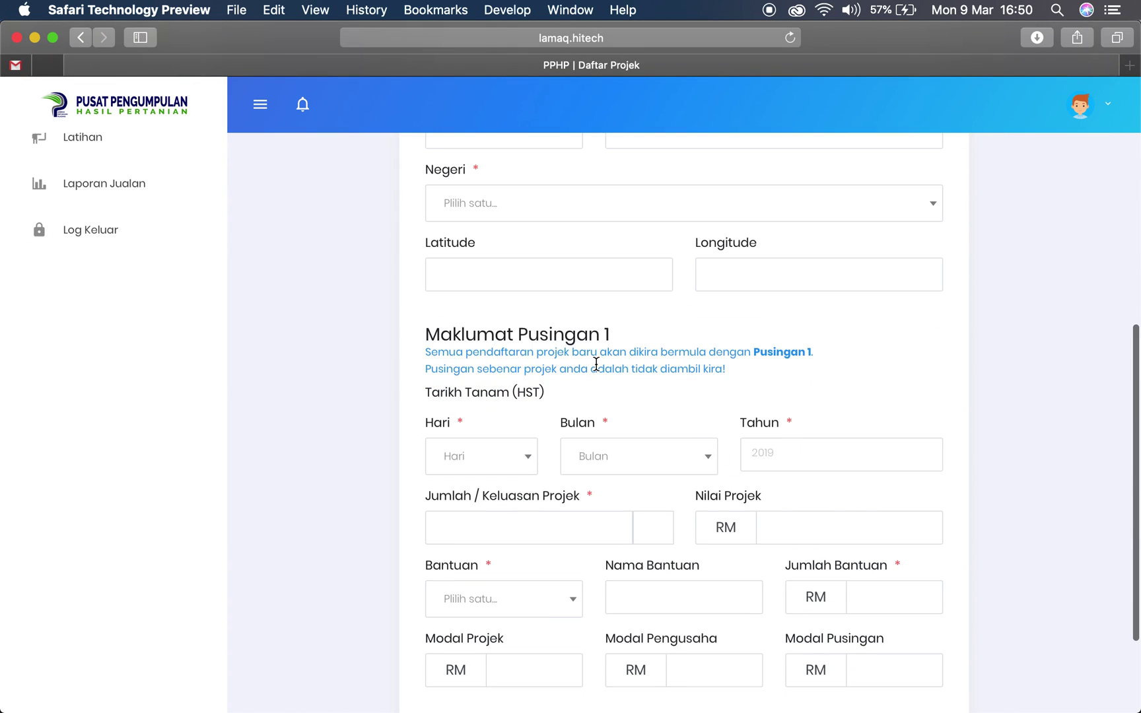
drag(425, 334, 614, 338)
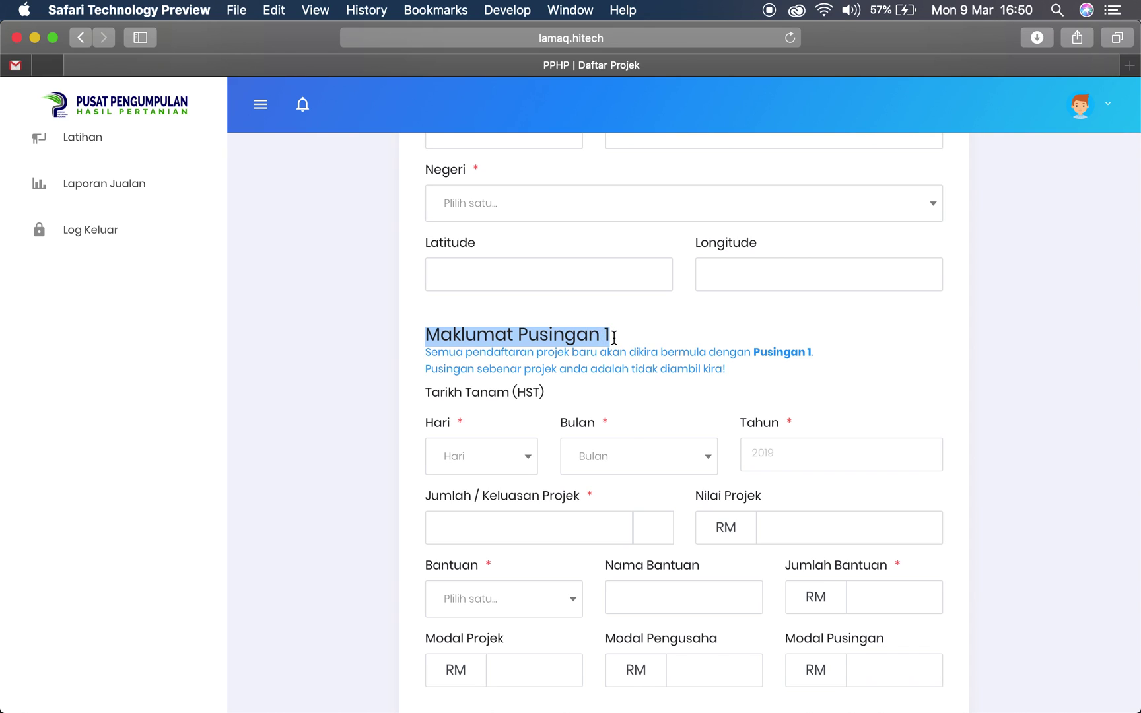
drag(753, 352, 823, 352)
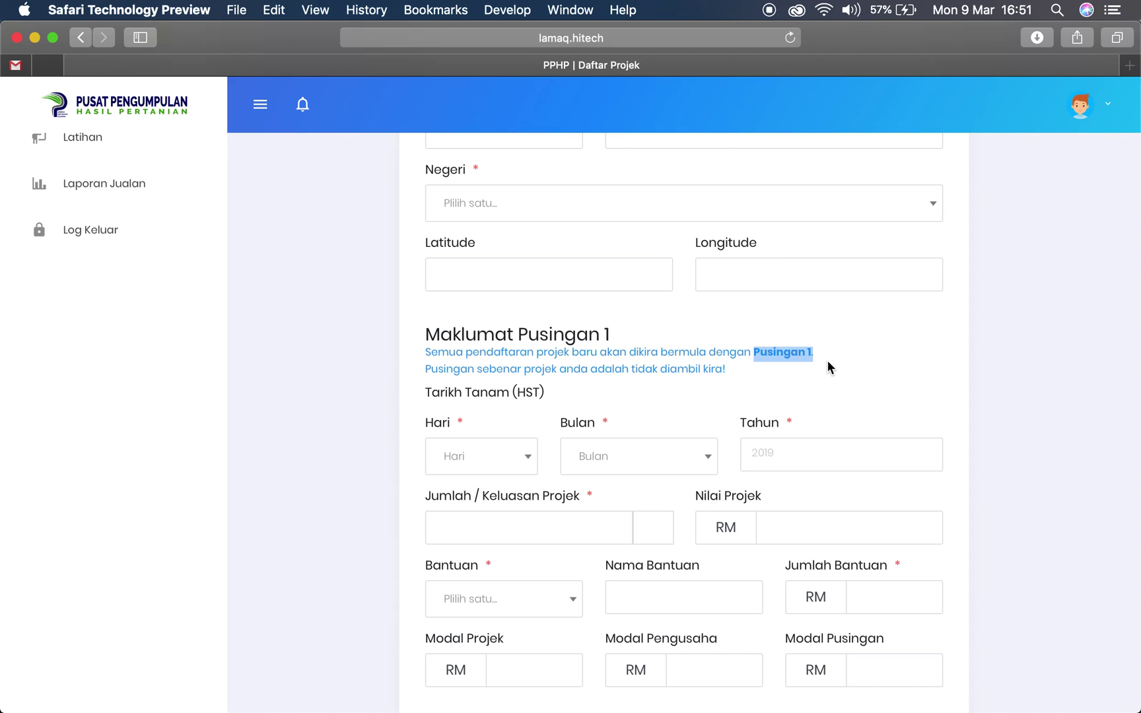
click(829, 365)
drag(770, 348, 802, 350)
scroll(802, 350, up, 10)
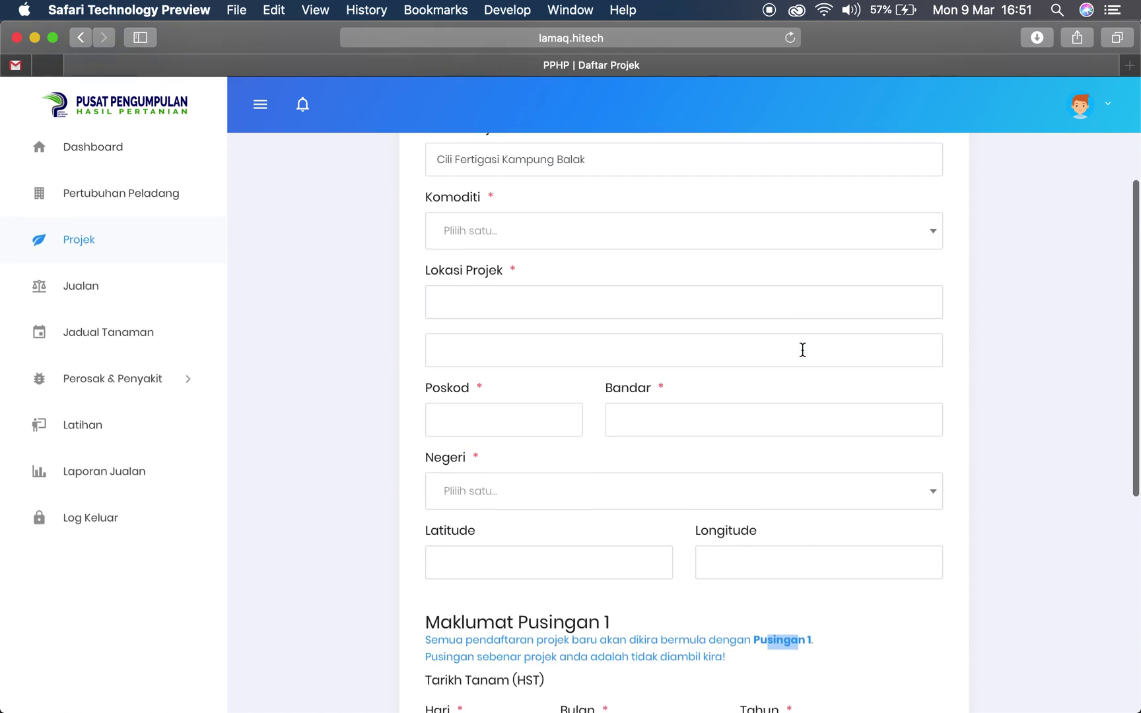
click(601, 404)
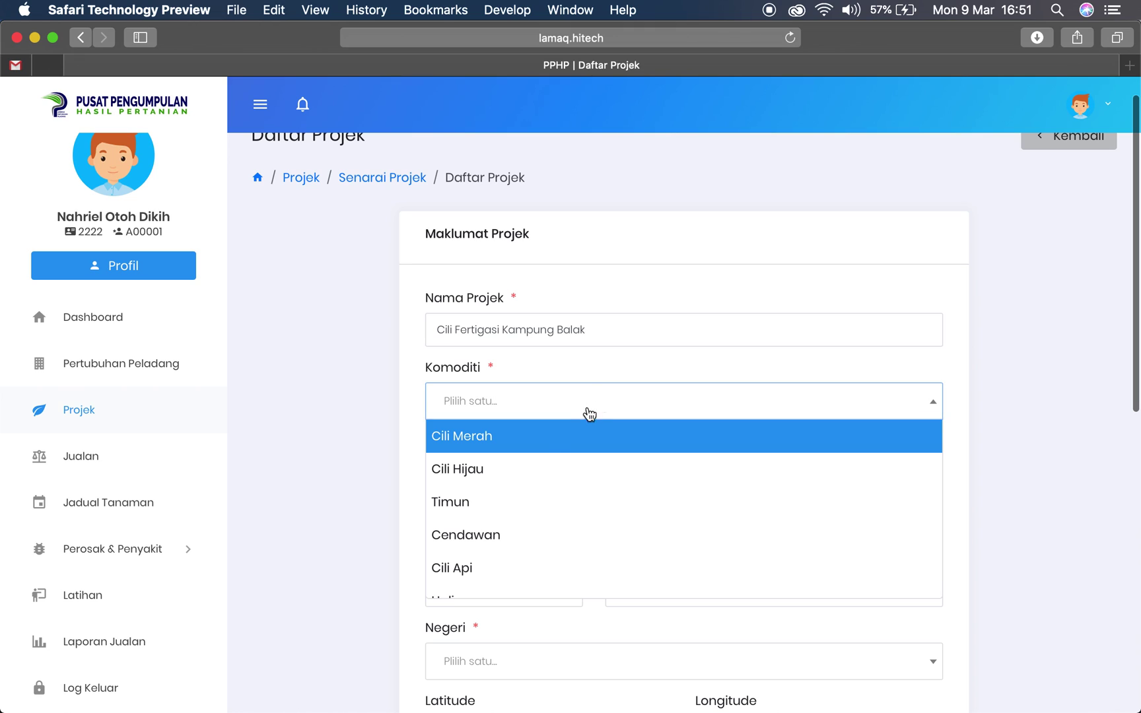
Choose Cili Merah as commodity, with location 'Test alamat', postcode 12345 and city Selangor
click(505, 439)
click(487, 482)
text(T)
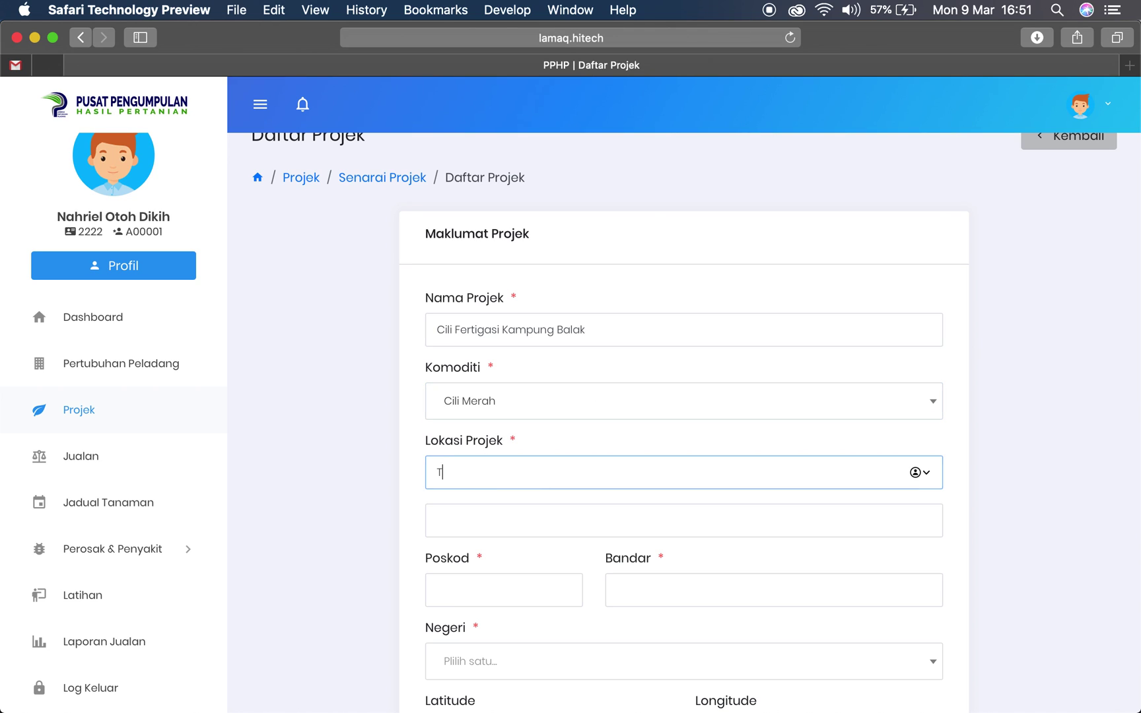
text(est alamat)
scroll(483, 476, down, 4)
click(483, 458)
text(12345)
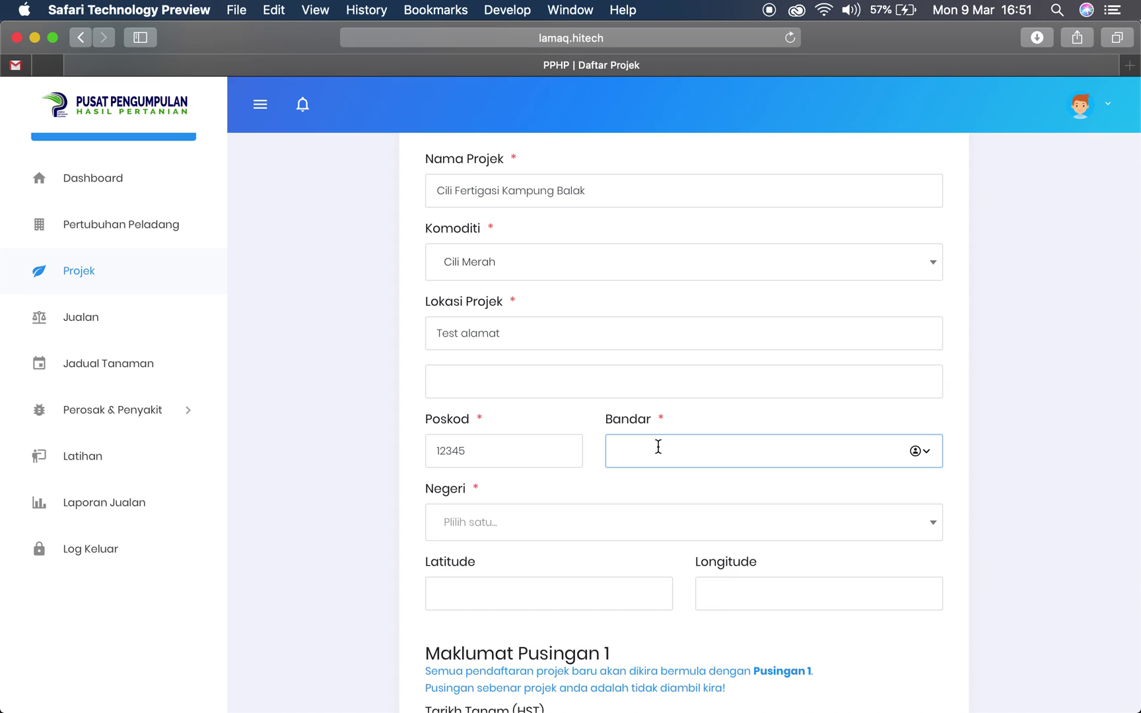
text(Selangor)
Select Selangor as the Negeri and leave Latitude and Longitude empty
scroll(658, 447, down, 1)
scroll(553, 408, down, 2)
click(548, 402)
scroll(525, 507, down, 5)
click(508, 544)
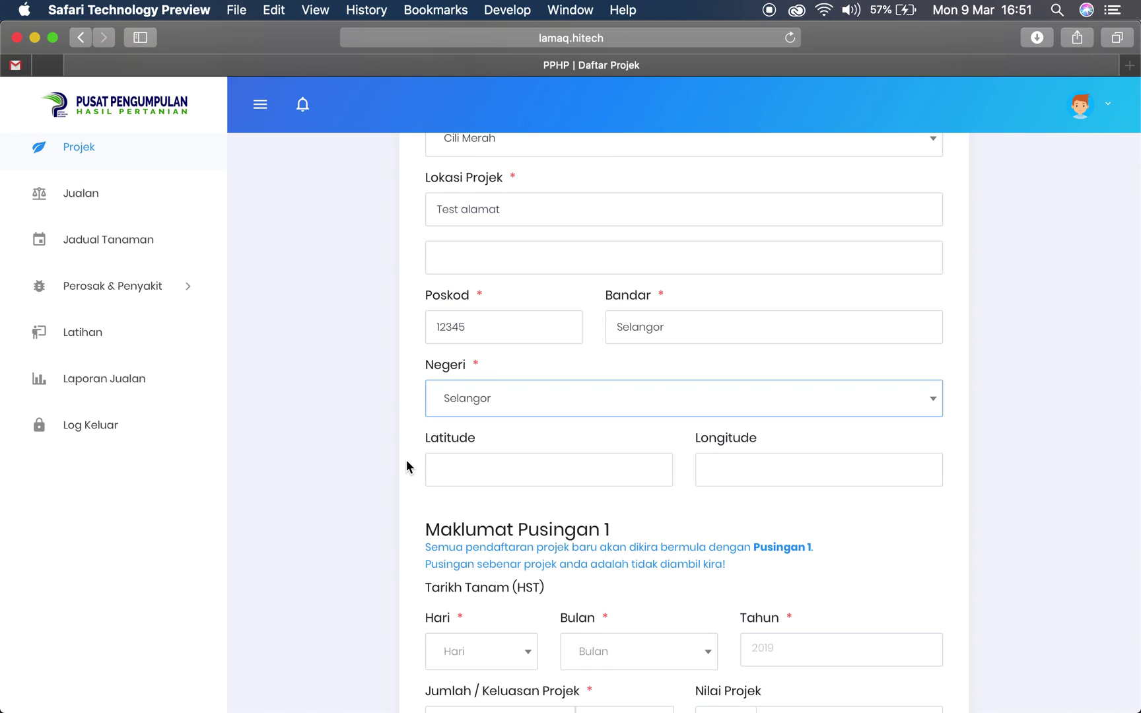
scroll(408, 467, down, 5)
click(518, 281)
click(702, 274)
scroll(601, 276, down, 1)
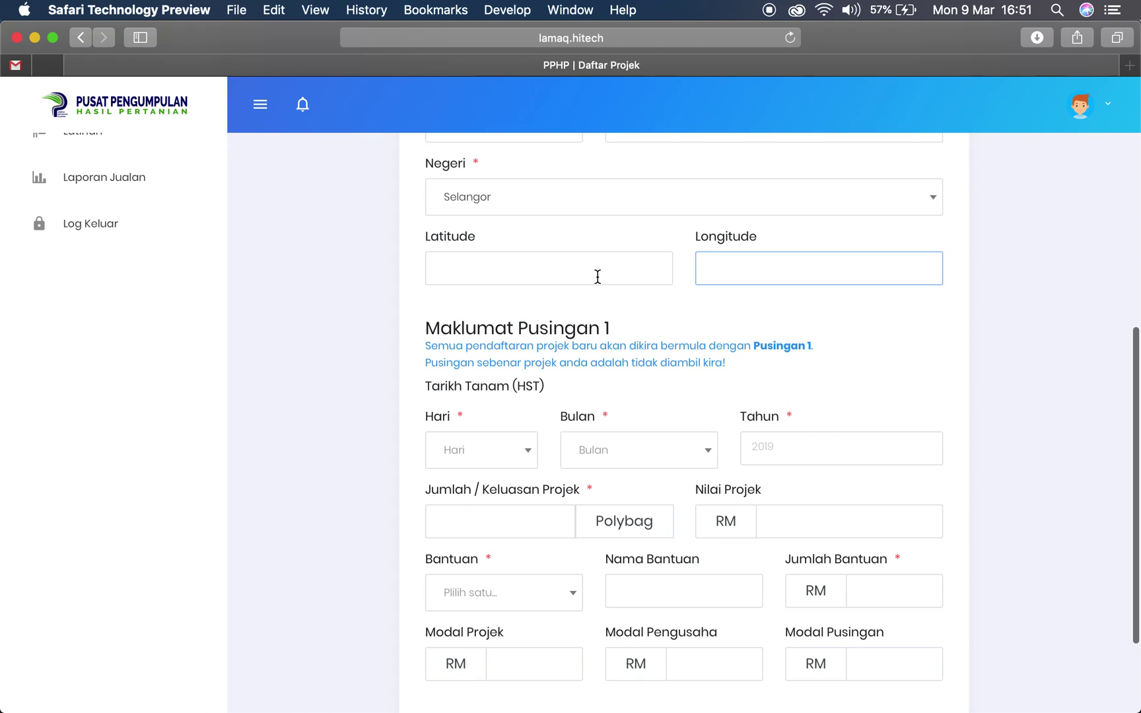
click(532, 282)
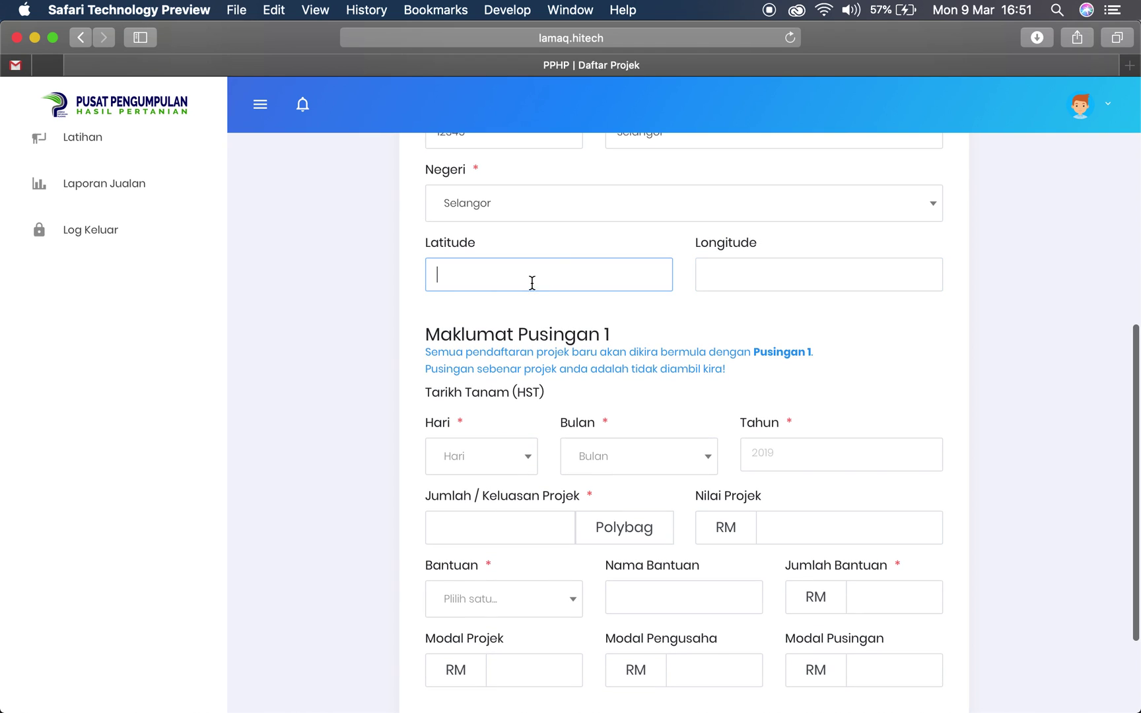
click(708, 328)
scroll(707, 328, down, 2)
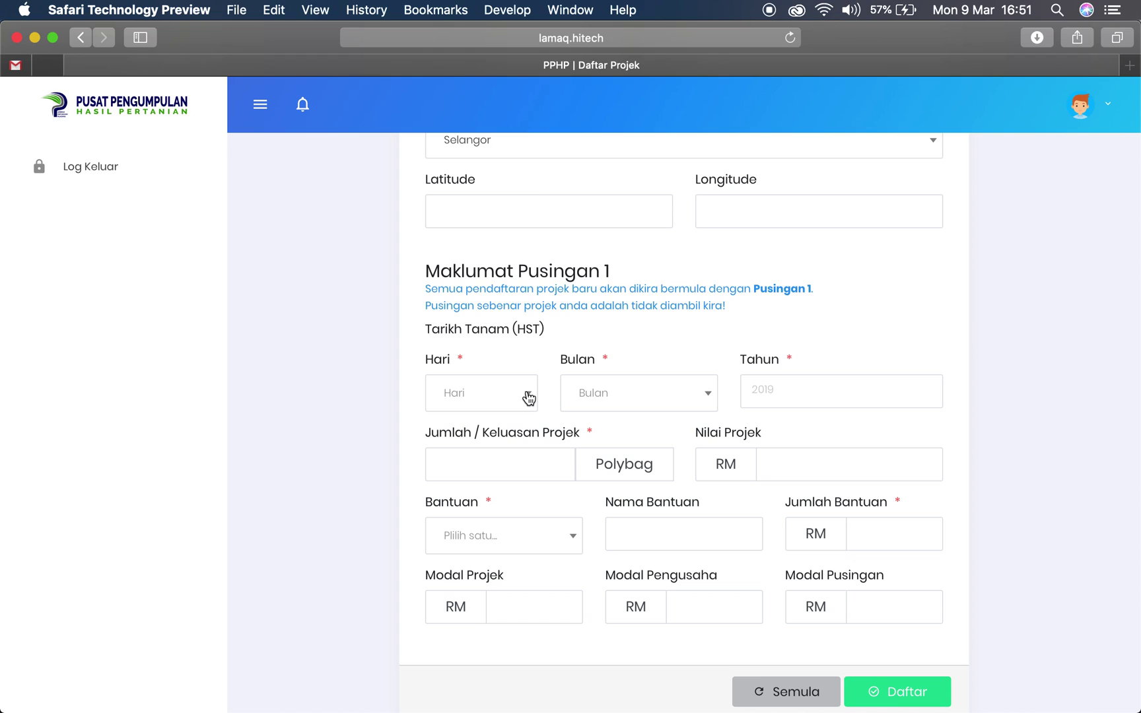
Set the Round 1 planting date to 01 Januari 2020 and project quantity to 1000
click(528, 397)
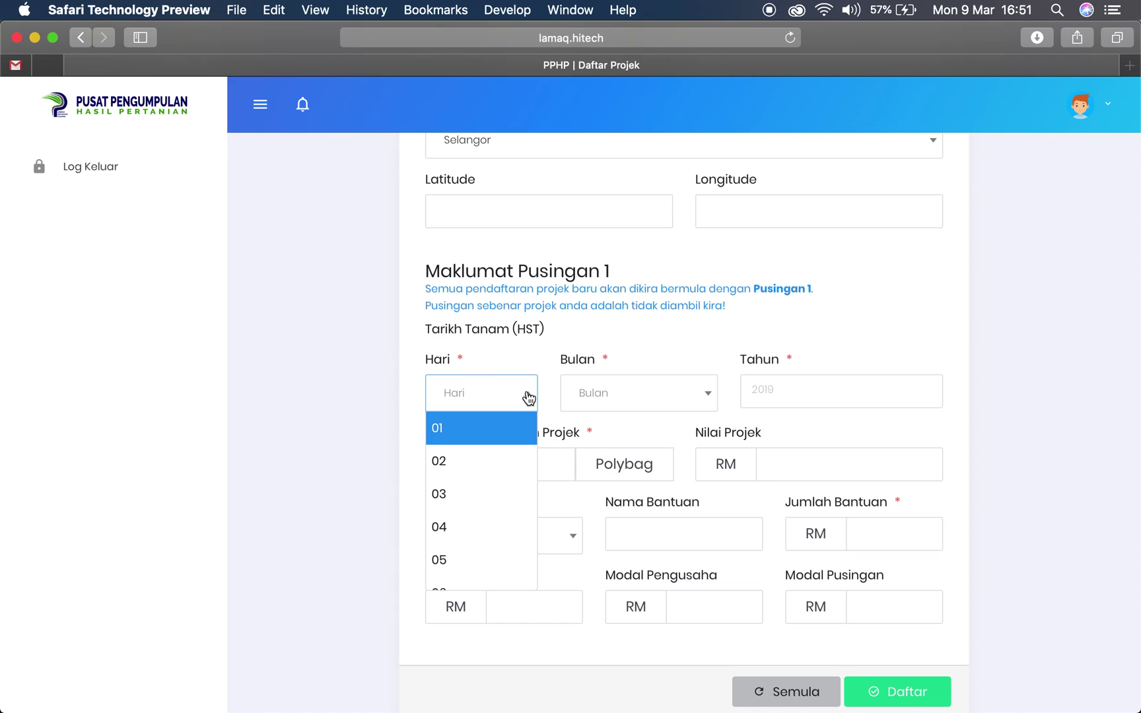
click(512, 428)
click(632, 391)
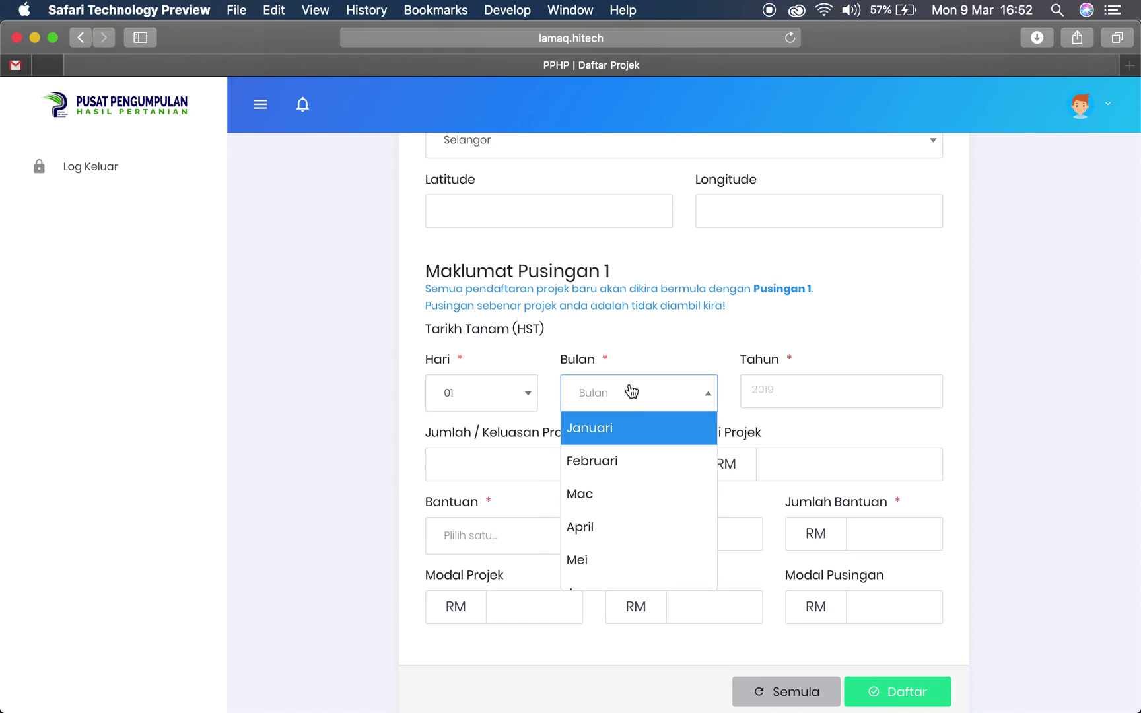
click(616, 434)
click(784, 391)
text(2020)
click(560, 460)
text(1000)
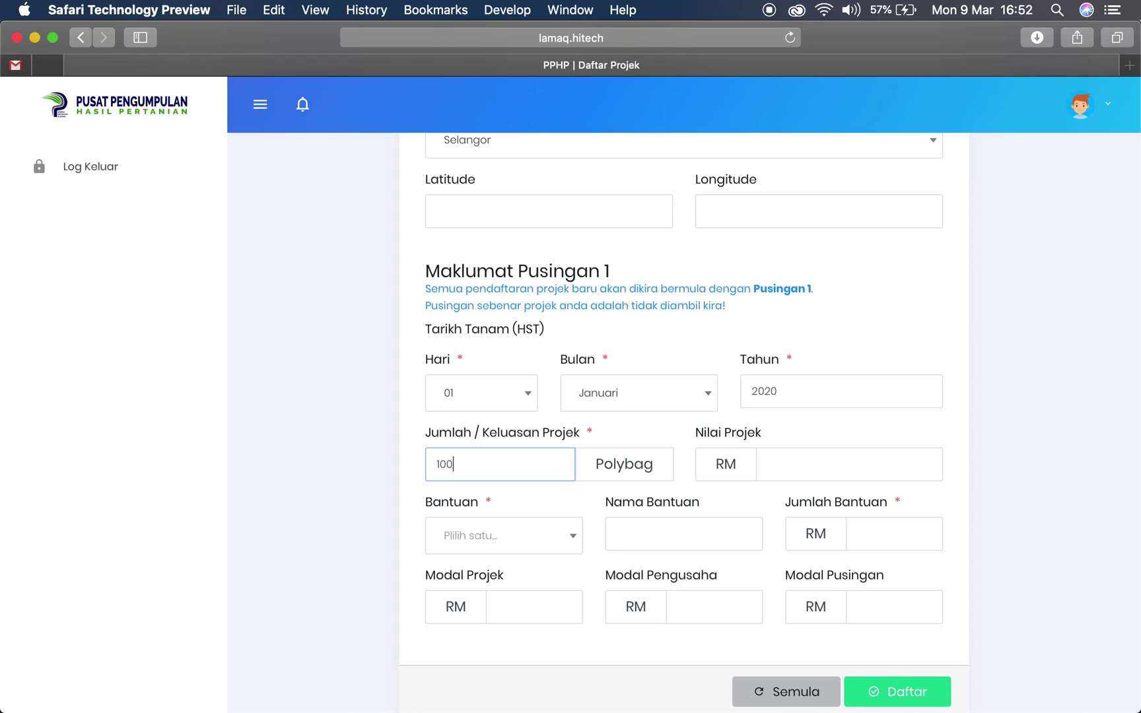
click(824, 461)
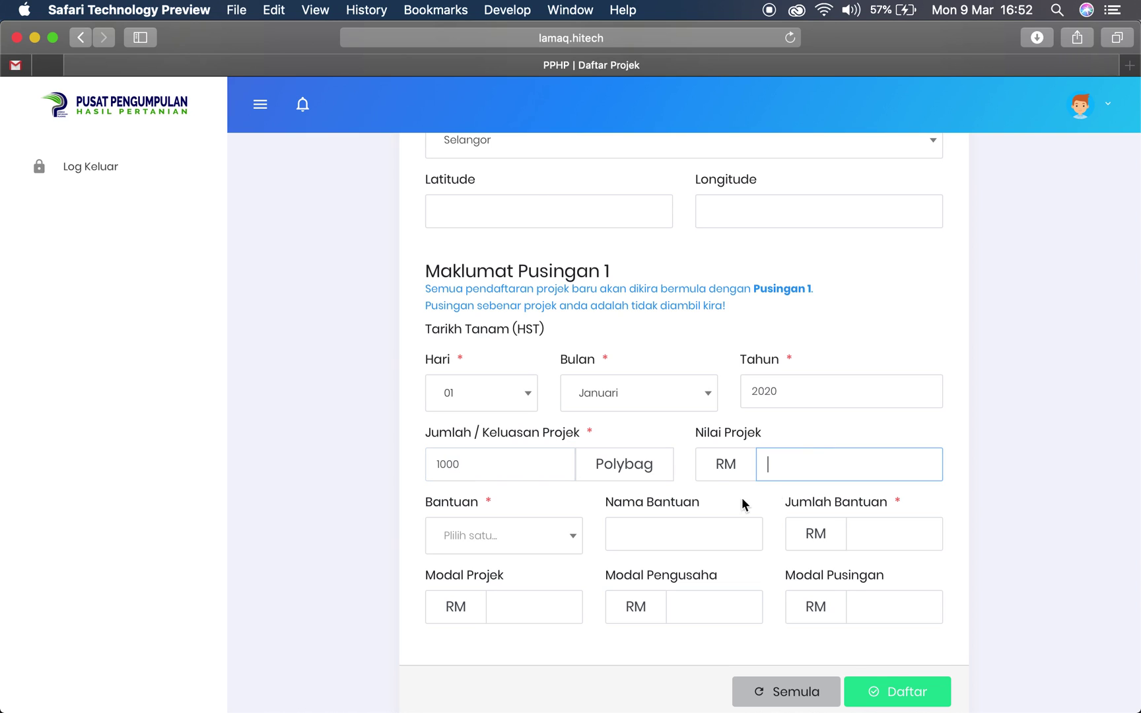
Set Bantuan to Tiada with amount 0 and submit the registration with Daftar
click(578, 543)
click(537, 573)
click(895, 536)
text(0)
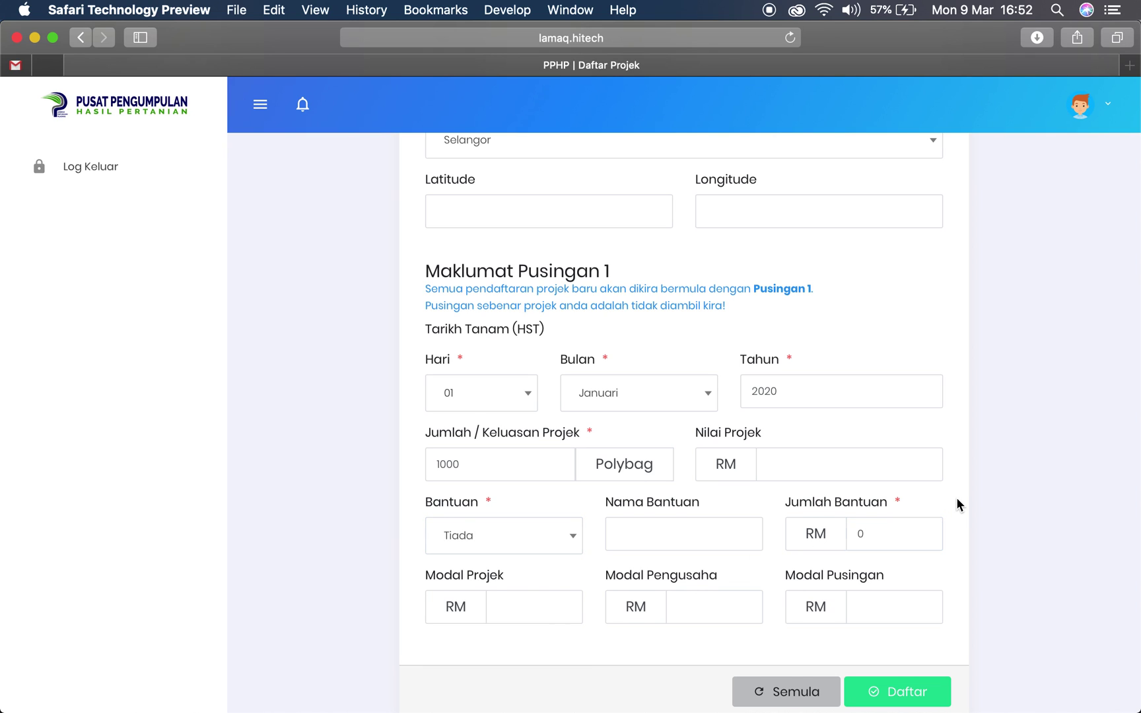
scroll(957, 500, down, 3)
click(908, 615)
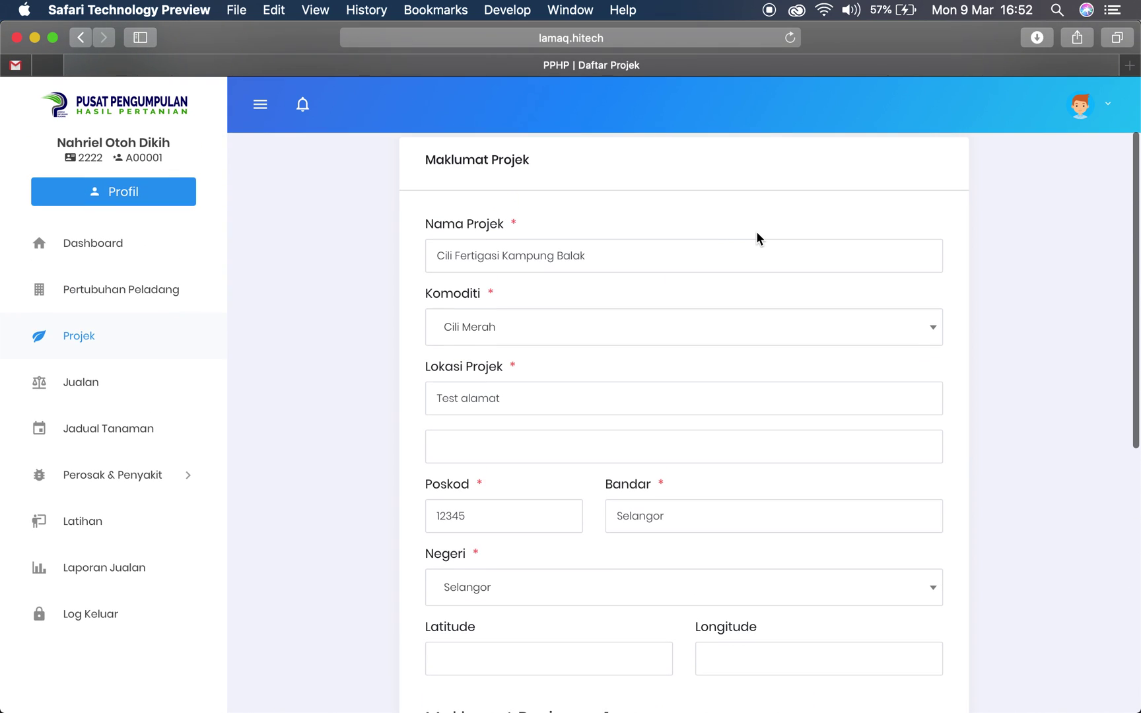
scroll(753, 232, down, 10)
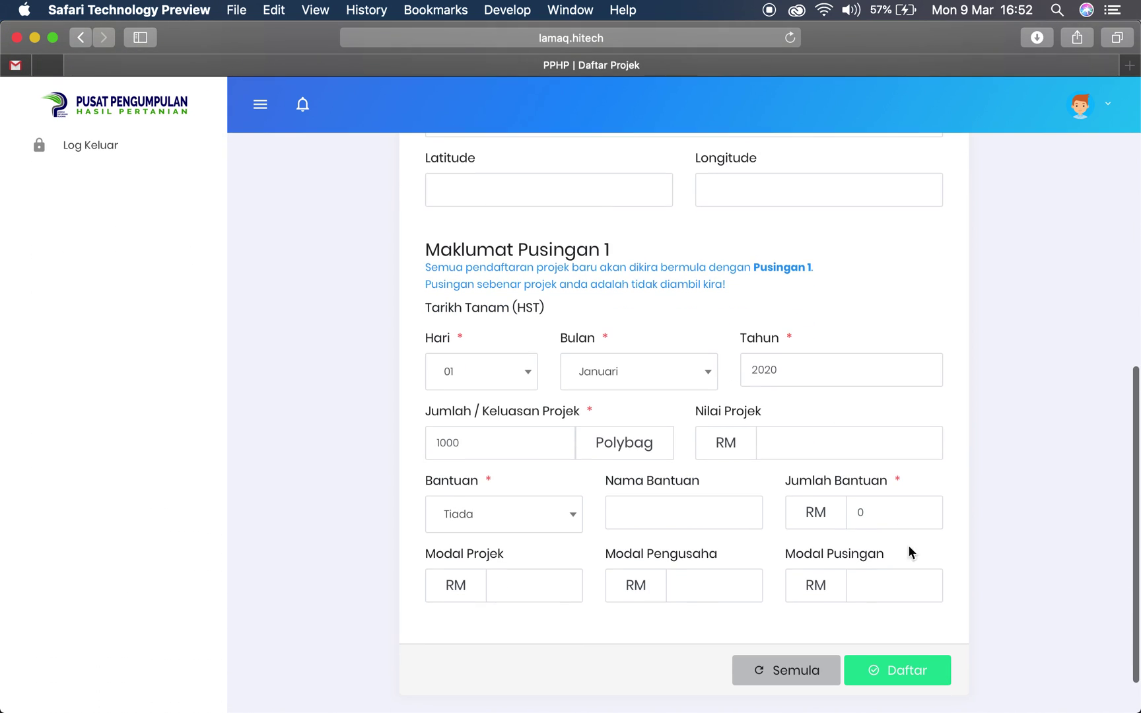
click(914, 679)
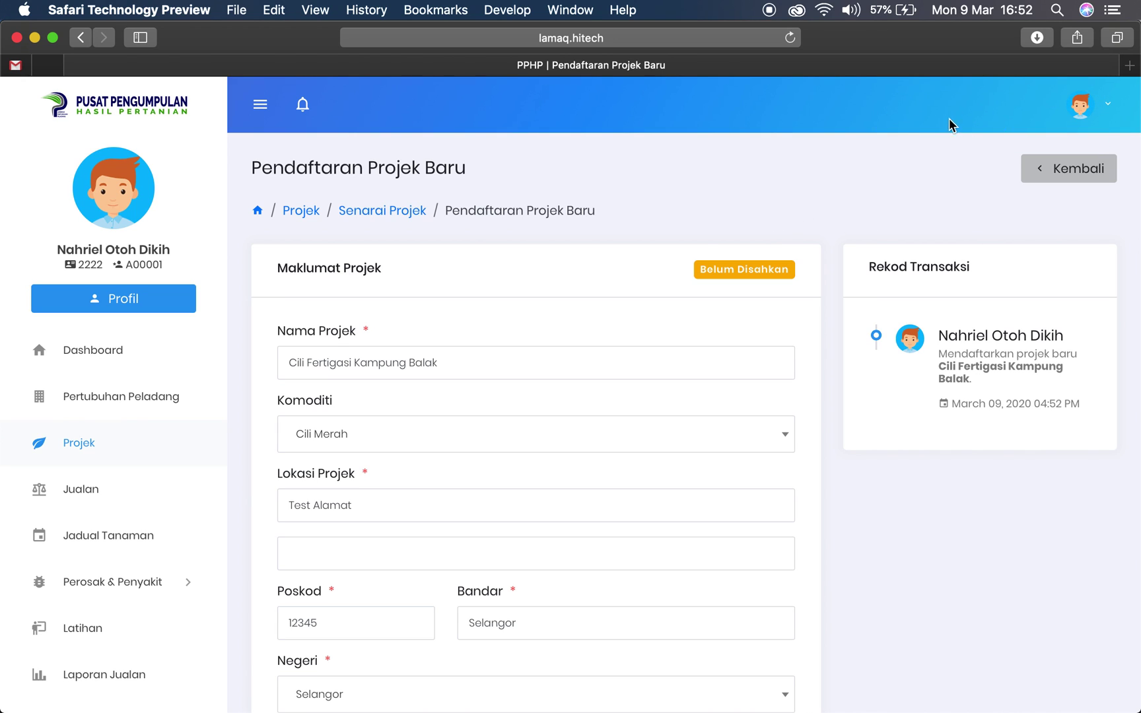
Scroll through the new registration page, then return to the Dashboard
scroll(759, 268, down, 1)
scroll(791, 269, down, 1)
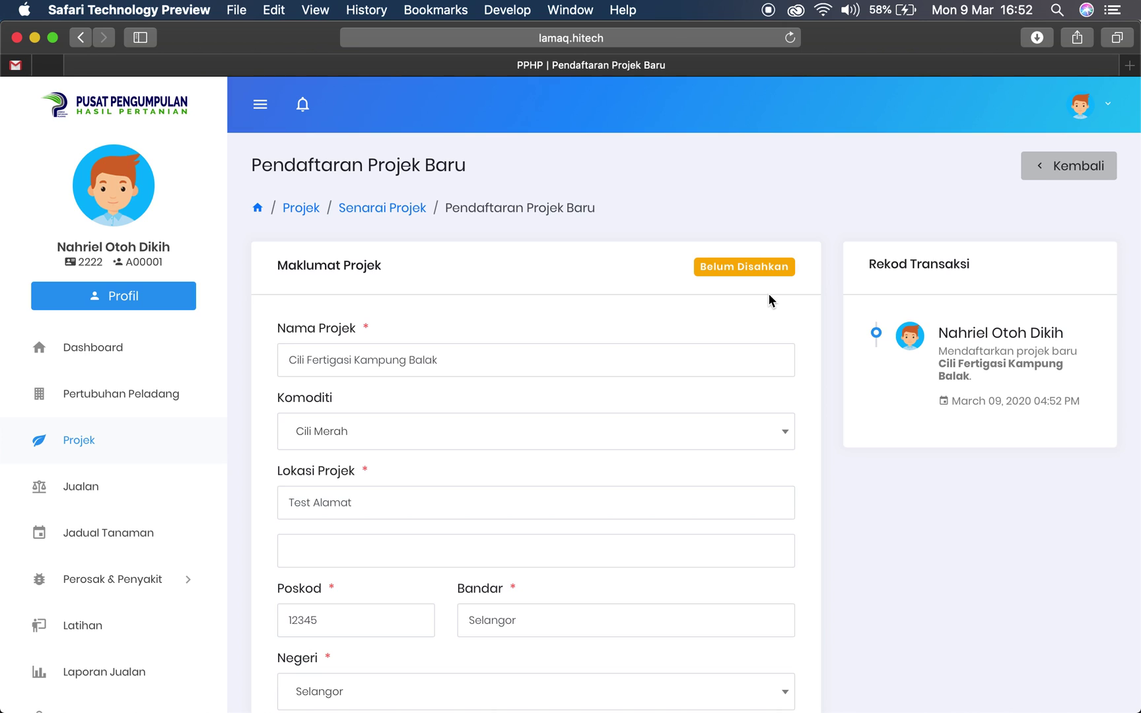
scroll(768, 300, down, 1)
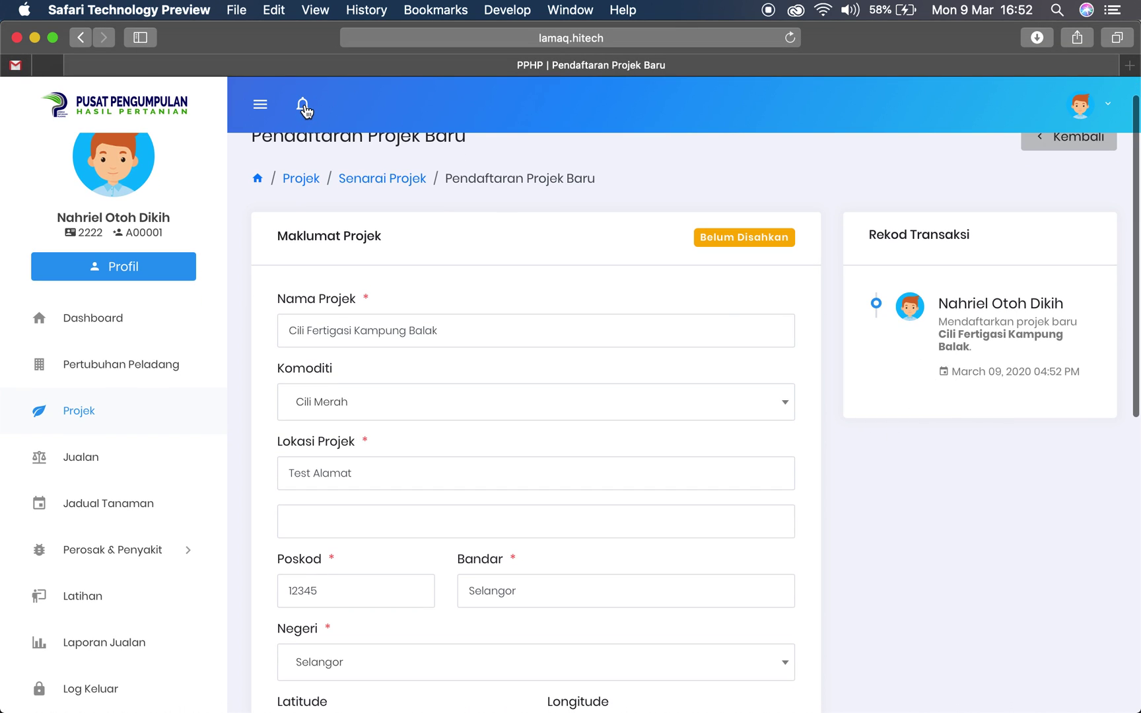
click(105, 318)
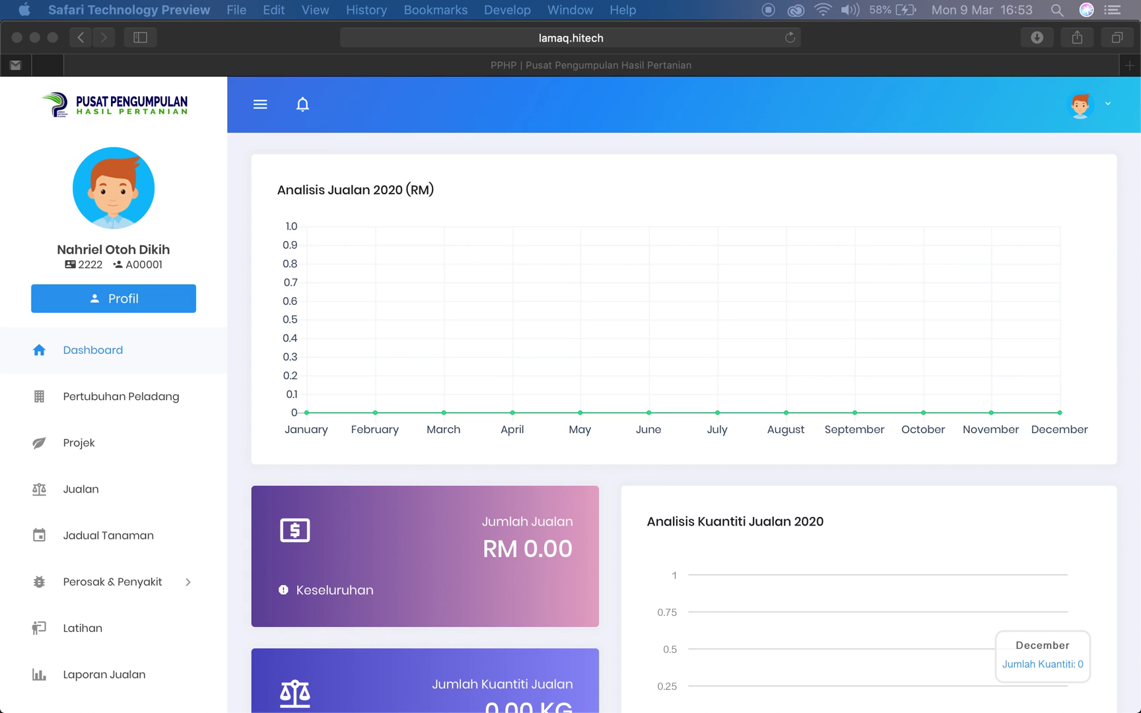
Reload the dashboard and open the 'Menolak pendaftaran projek' notification
click(789, 38)
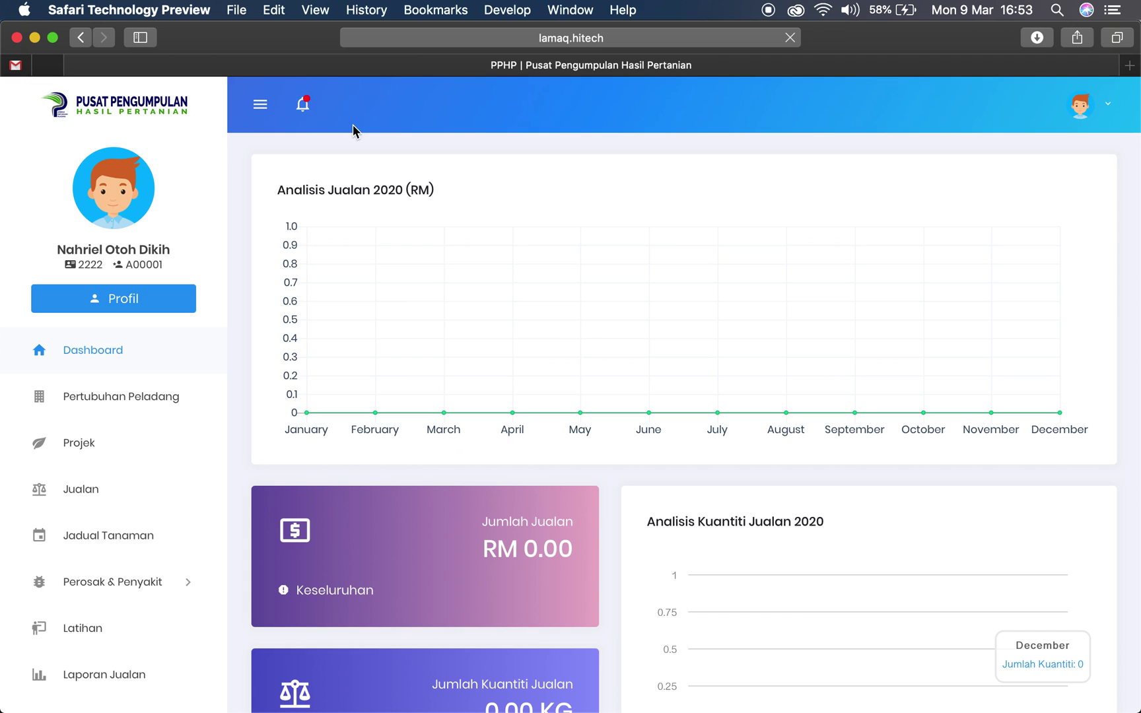
click(303, 107)
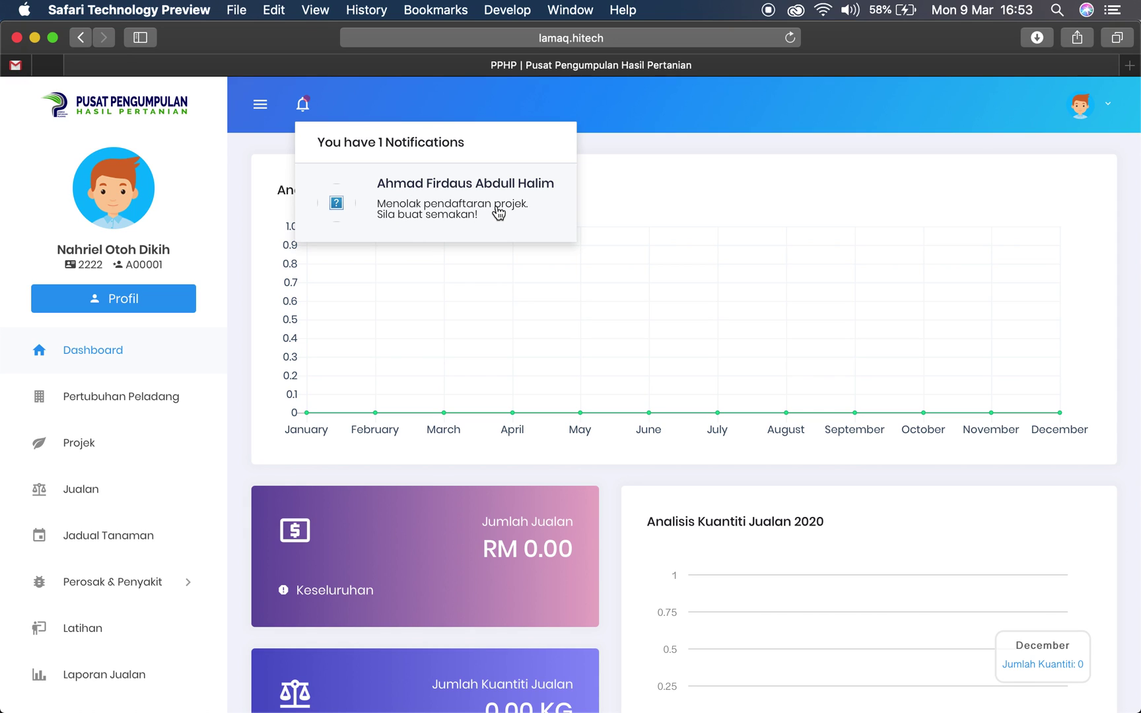
click(450, 210)
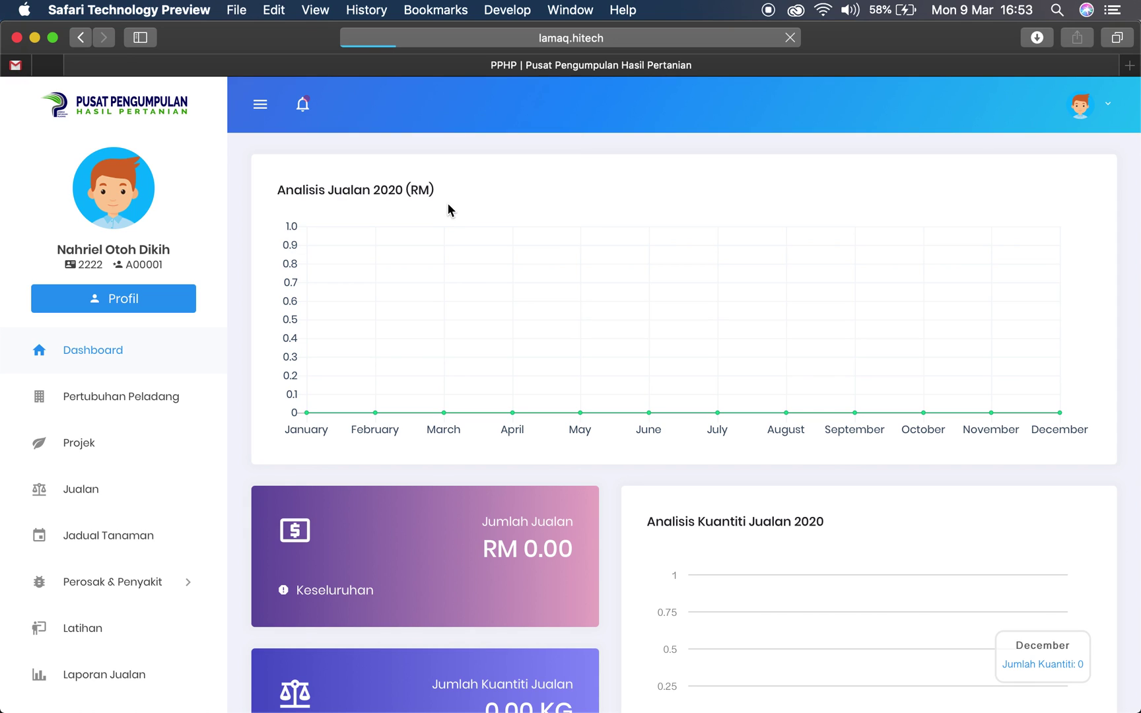
Review the rejection remark in the project's transaction record
scroll(923, 429, down, 2)
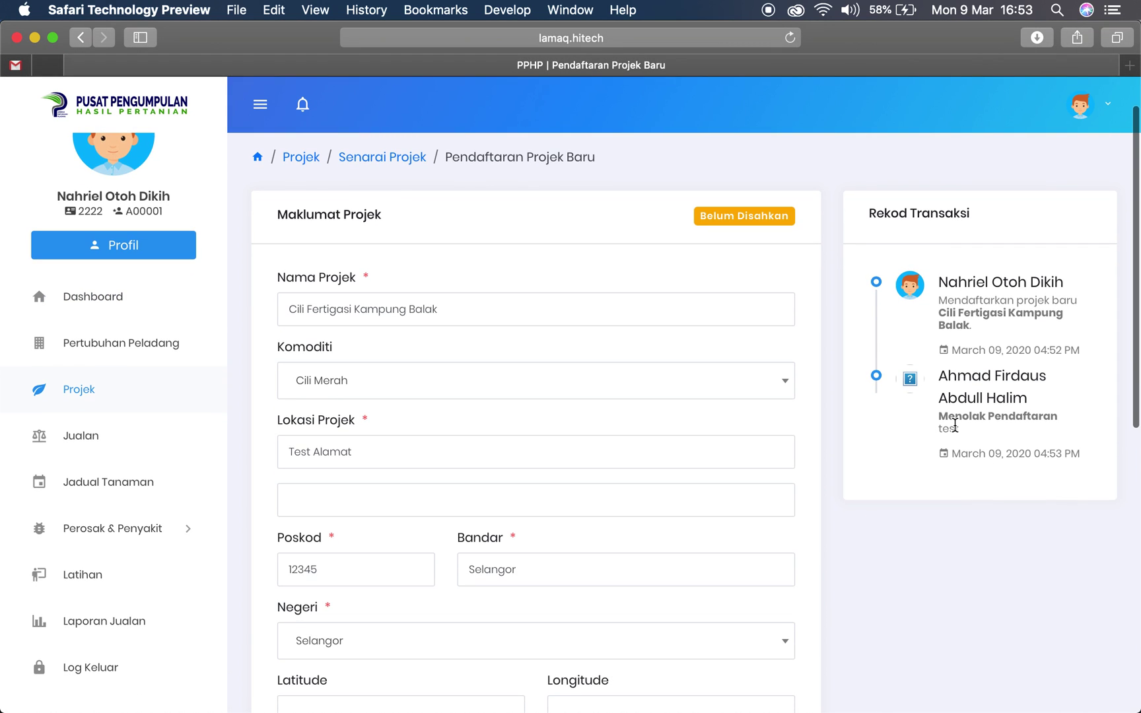
drag(938, 417, 975, 432)
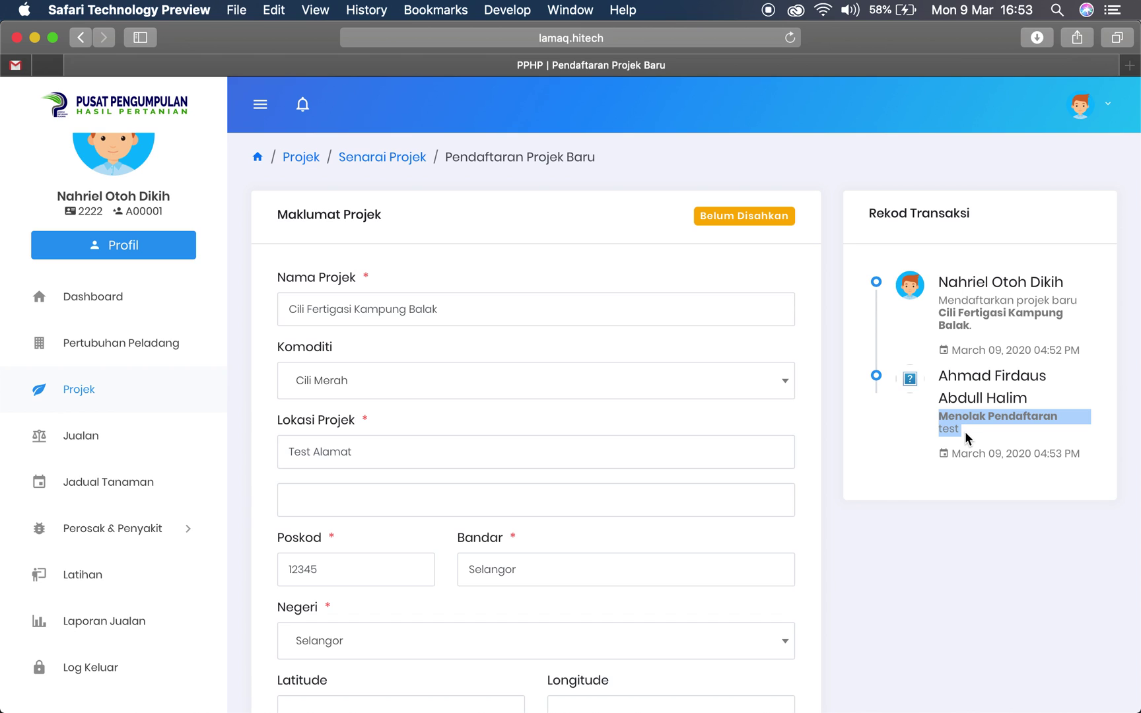
click(970, 441)
scroll(437, 511, down, 10)
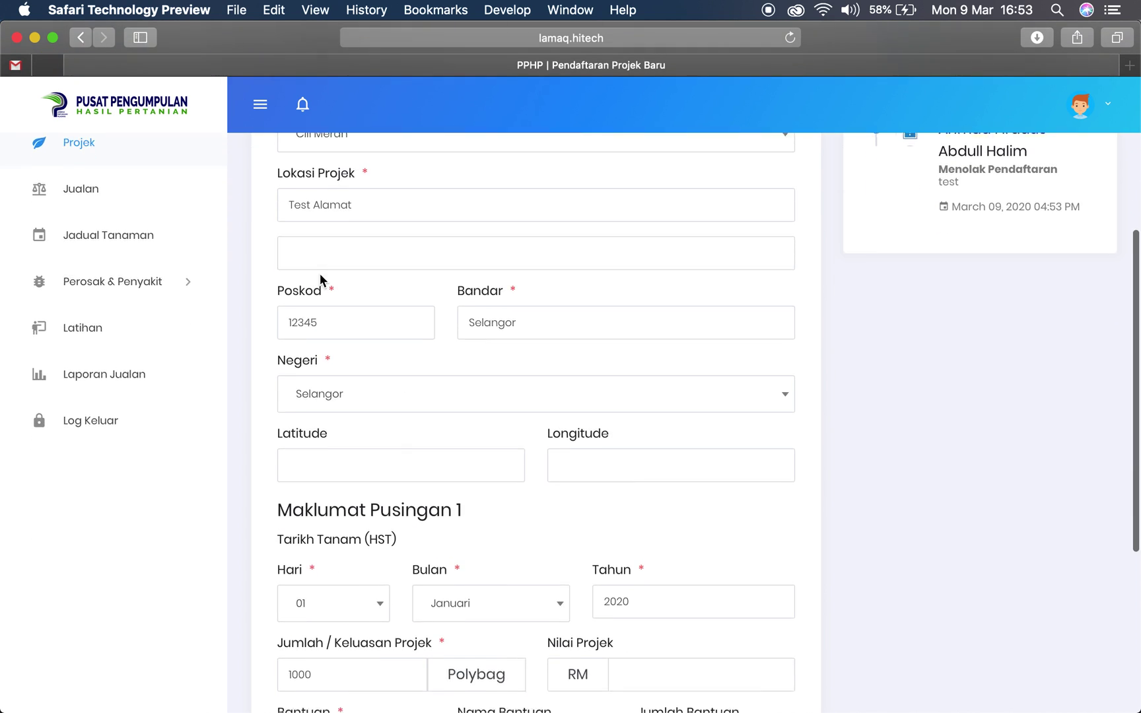
scroll(933, 340, up, 5)
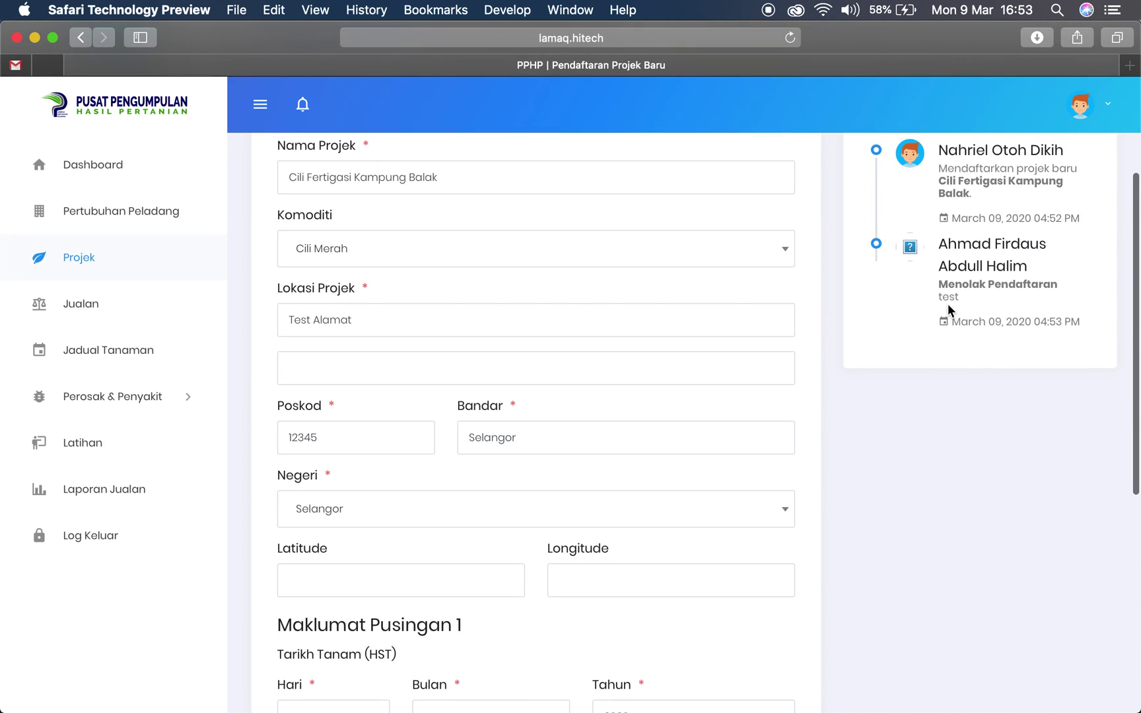
drag(971, 300, 890, 301)
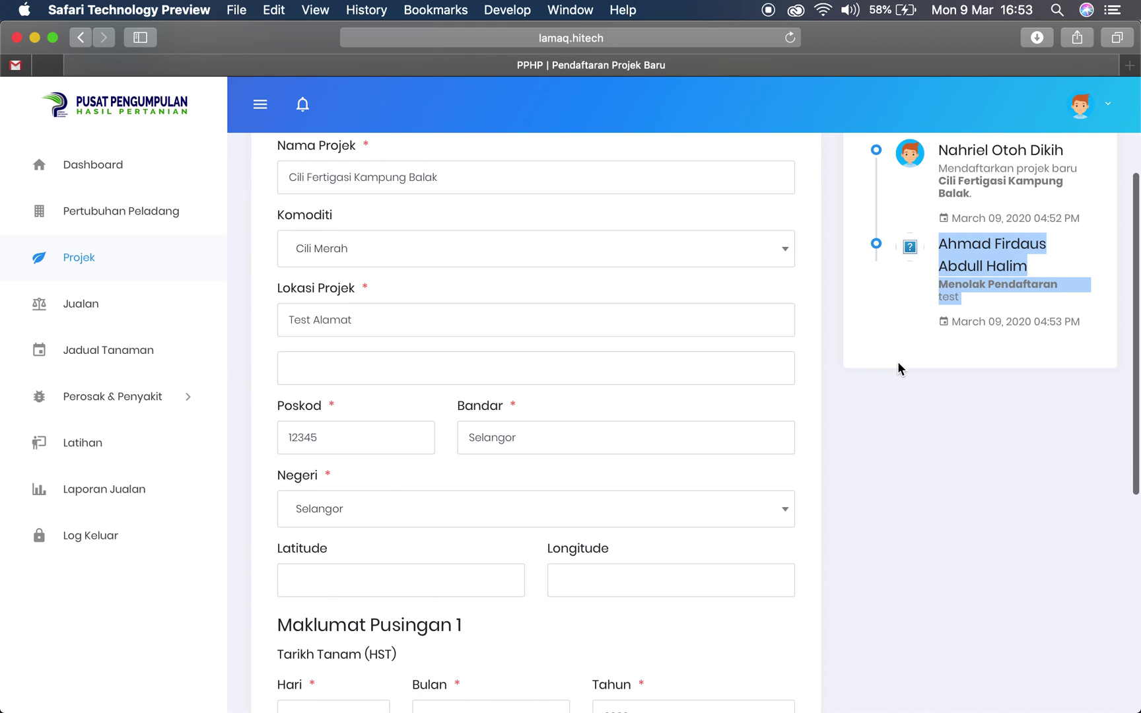
scroll(898, 363, up, 2)
scroll(497, 504, down, 7)
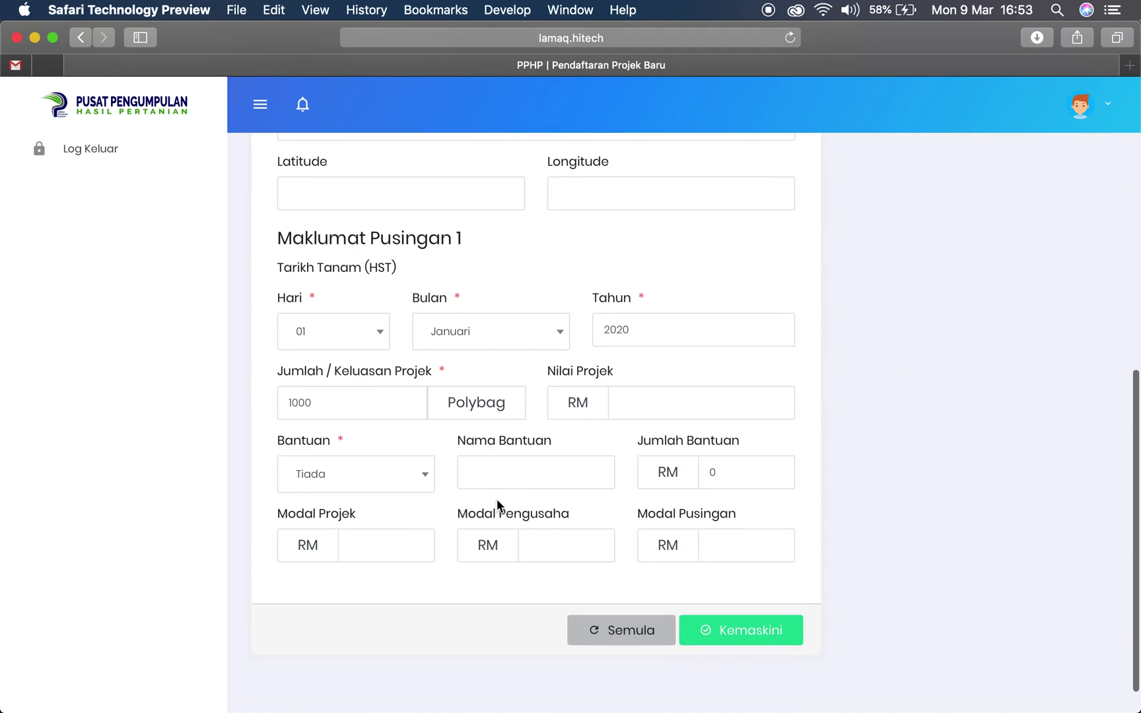
scroll(491, 475, up, 8)
scroll(492, 478, down, 2)
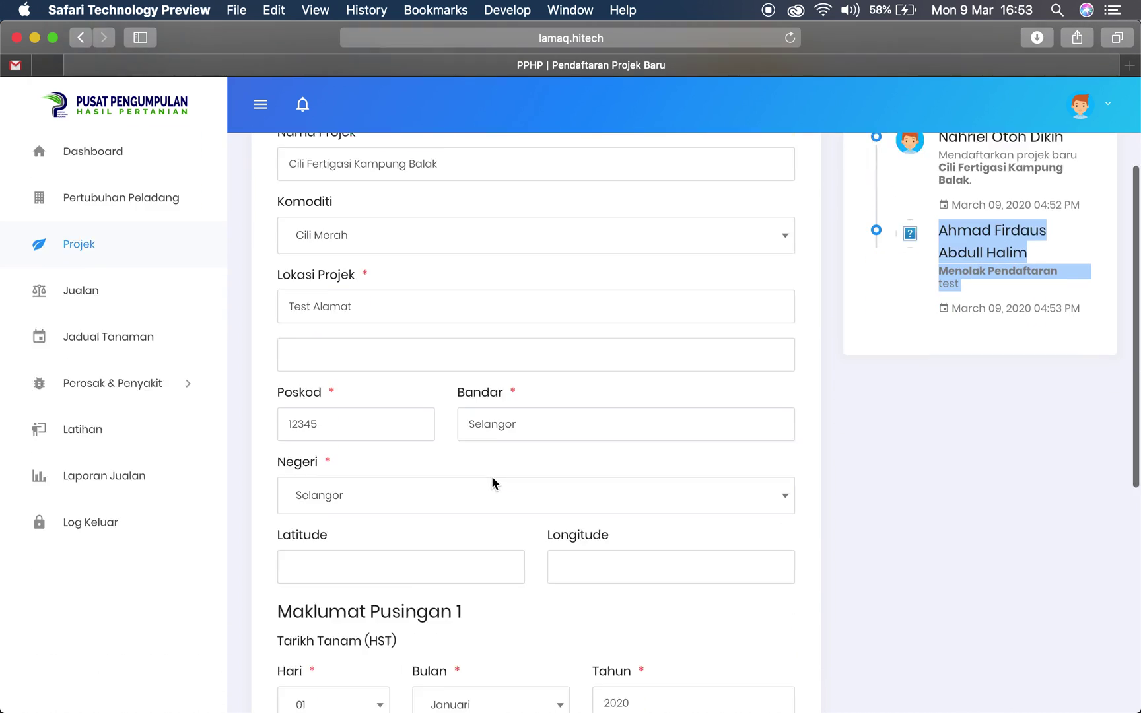
scroll(491, 475, down, 5)
Change Jumlah/Keluasan Projek from 1000 to 1200 and save with Kemaskini
click(297, 453)
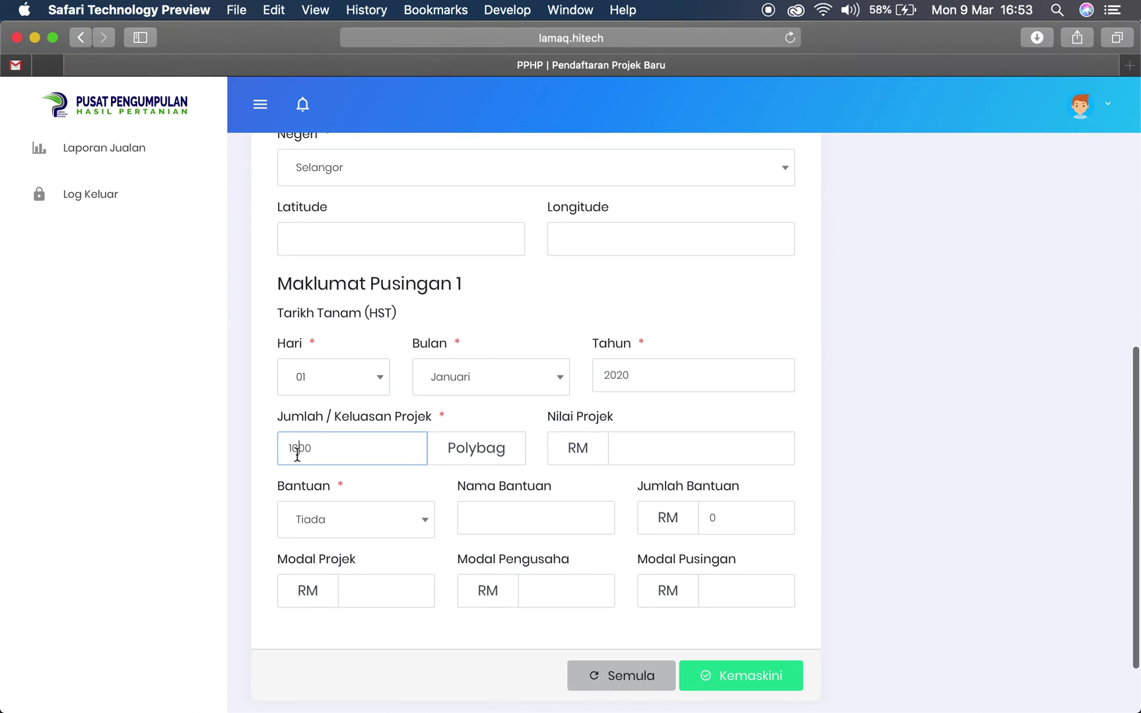
key(BackSpace)
key(F1)
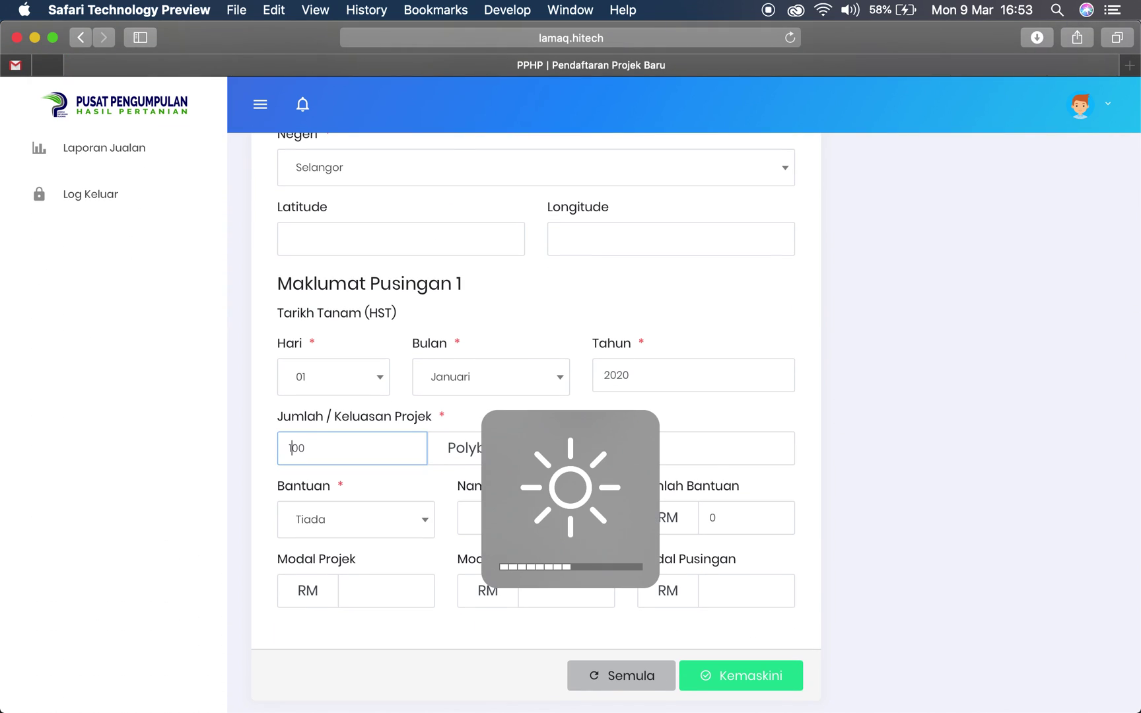
text(2)
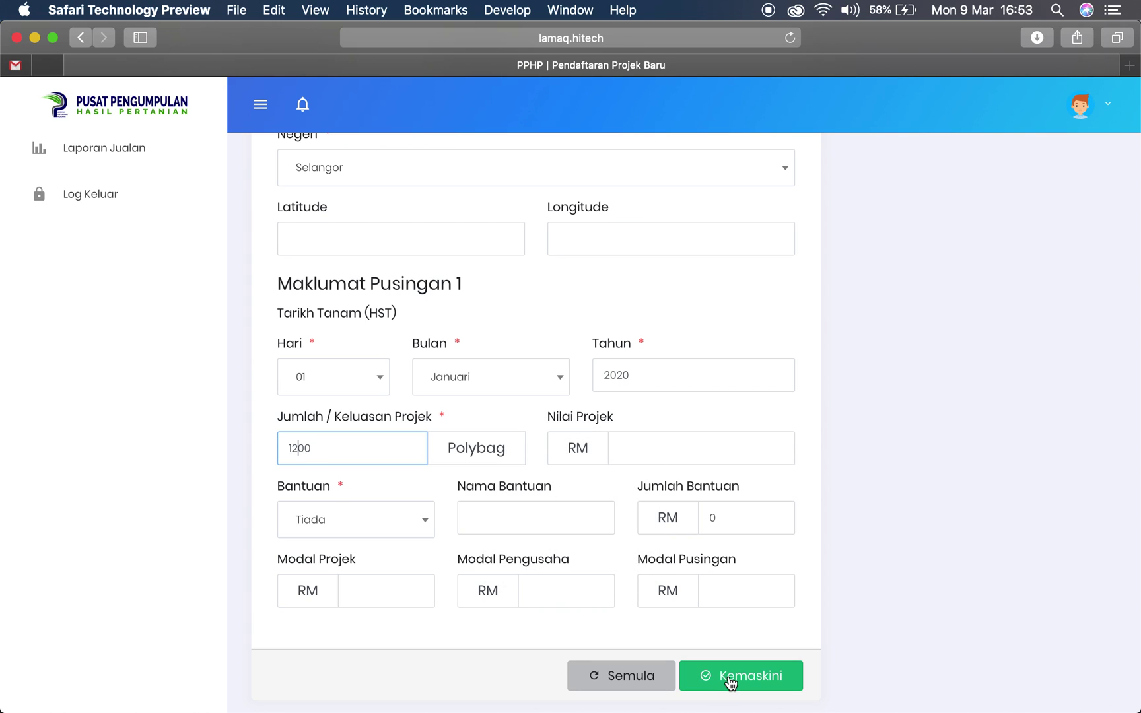
click(729, 680)
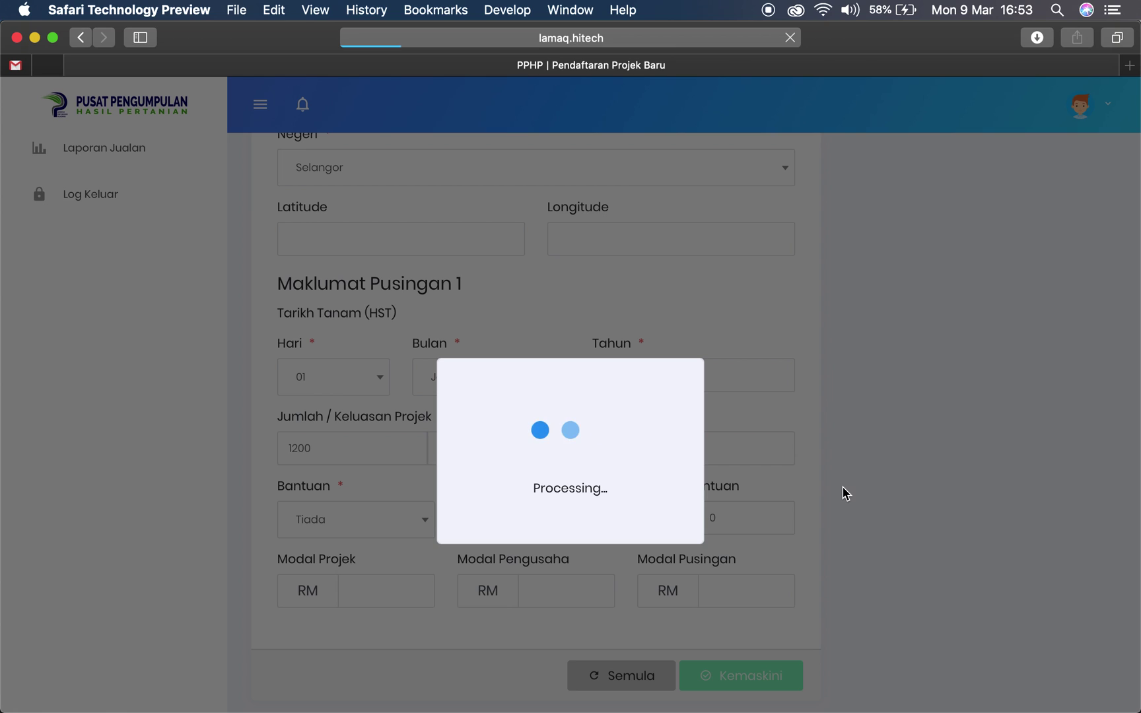
Check the new update entry in the record, then return to the portal home page
scroll(841, 486, up, 5)
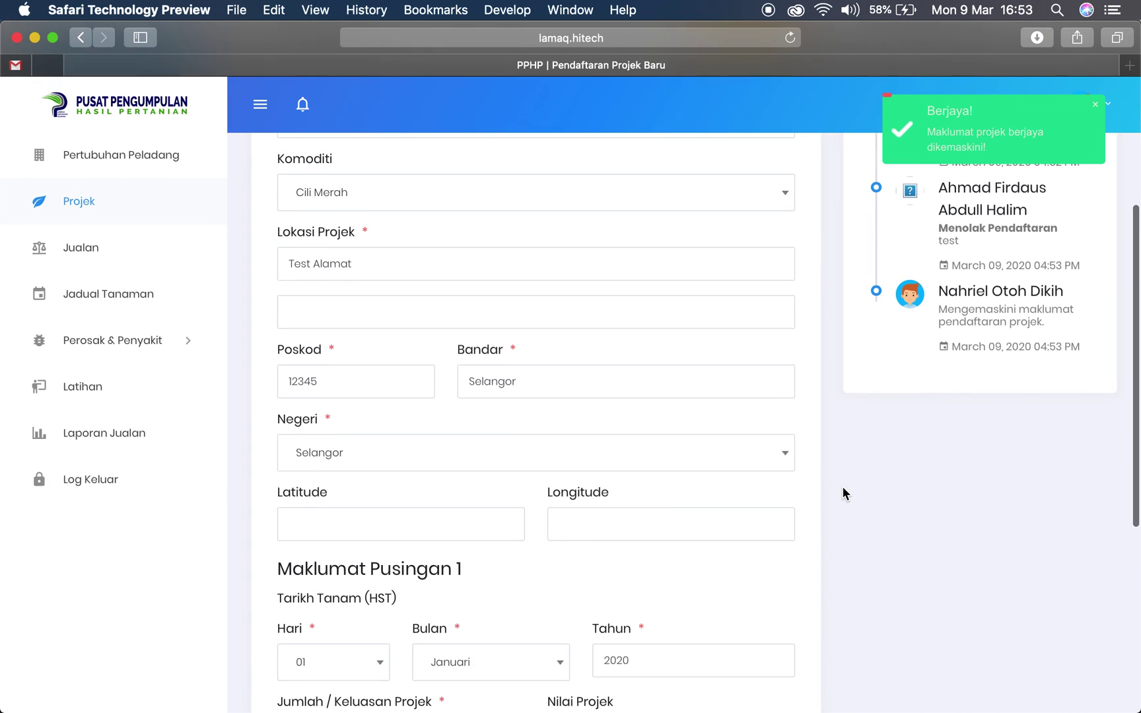
scroll(434, 340, up, 5)
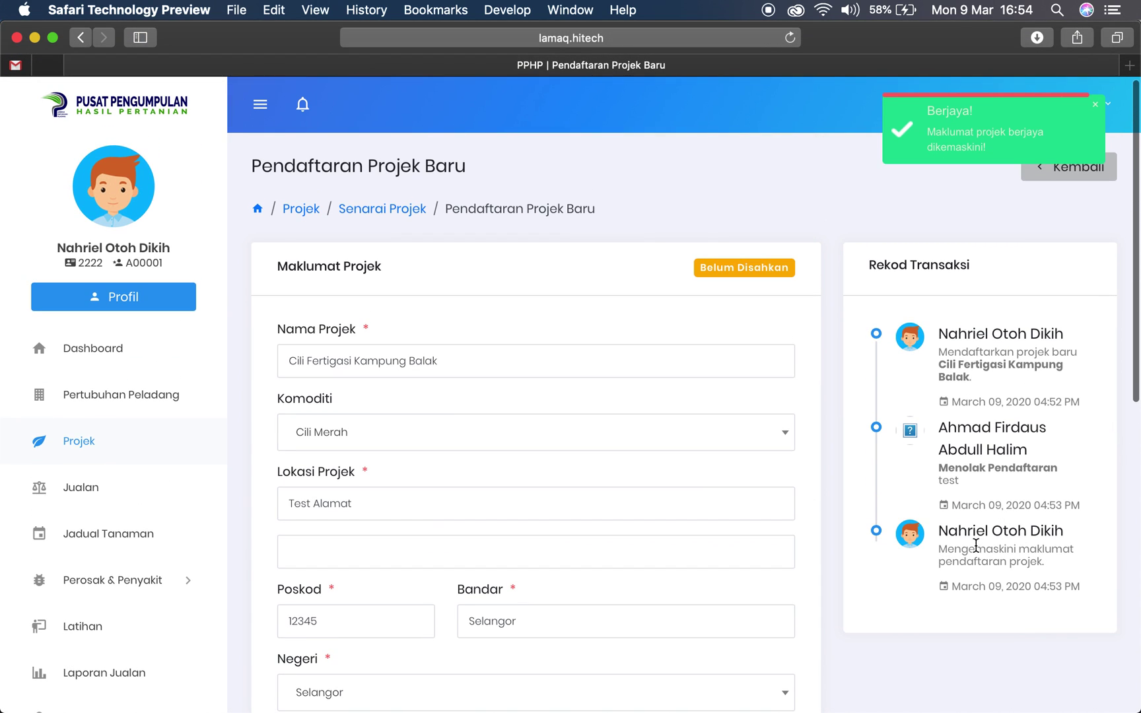
drag(938, 529, 1083, 607)
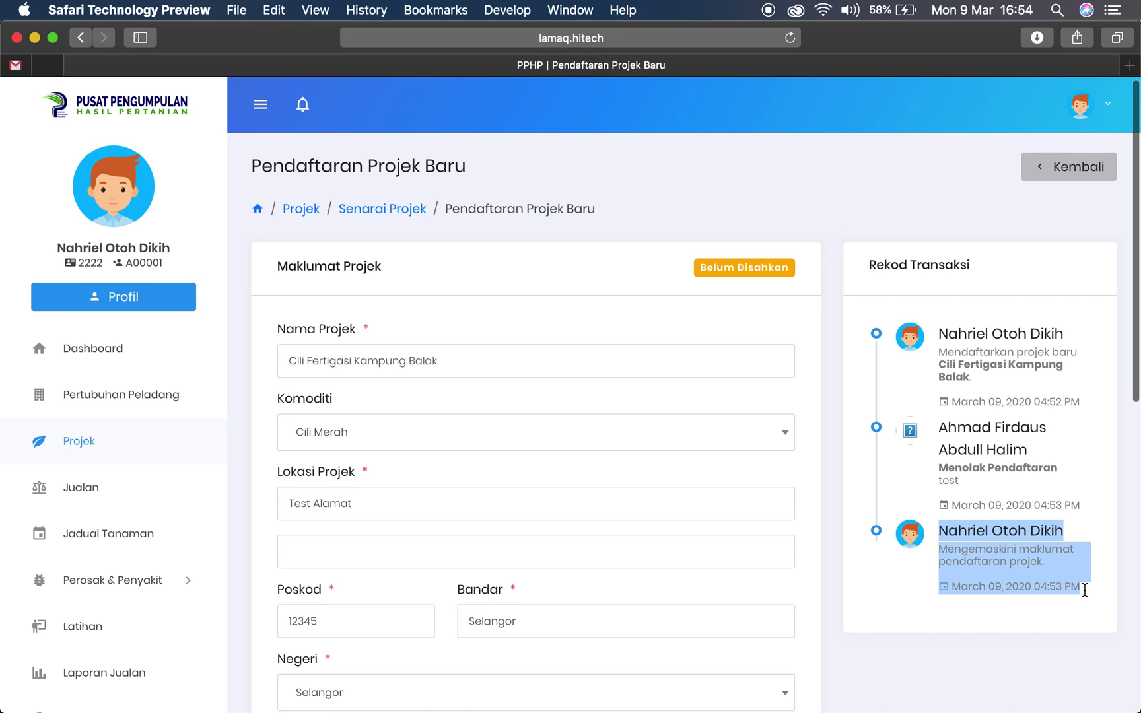
click(1078, 557)
drag(927, 528, 1083, 591)
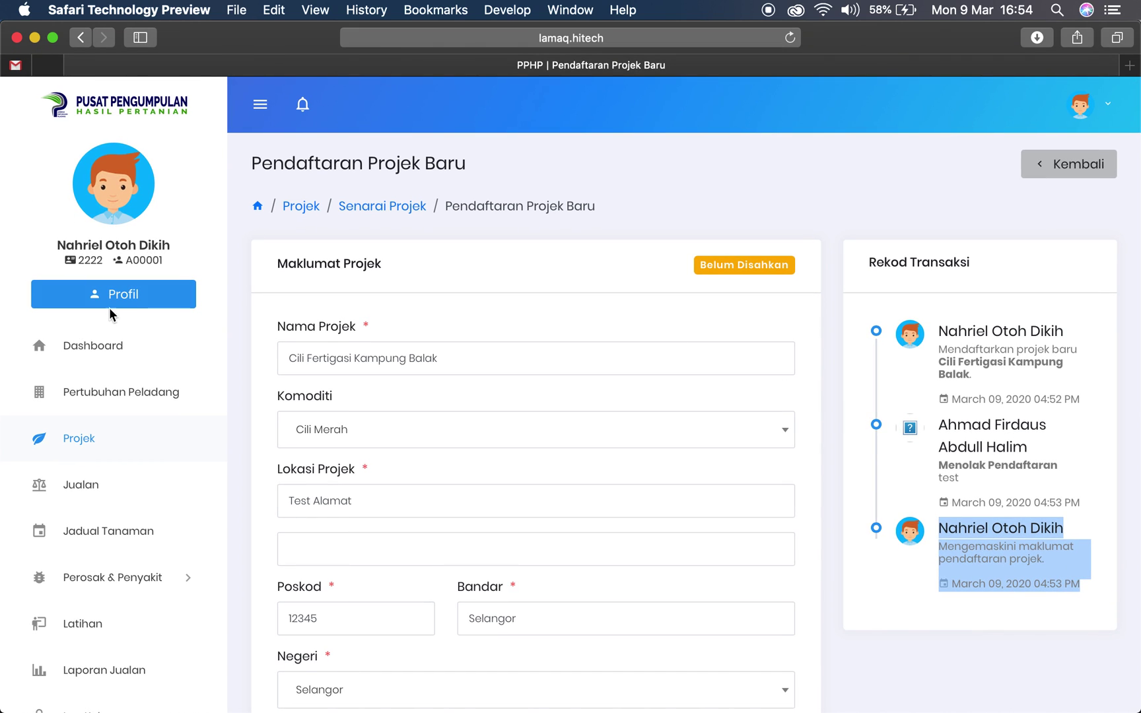
click(109, 110)
Refocus Safari, reload the dashboard and open the Cili Fertigasi Kampung Balak approval notification
scroll(238, 256, down, 1)
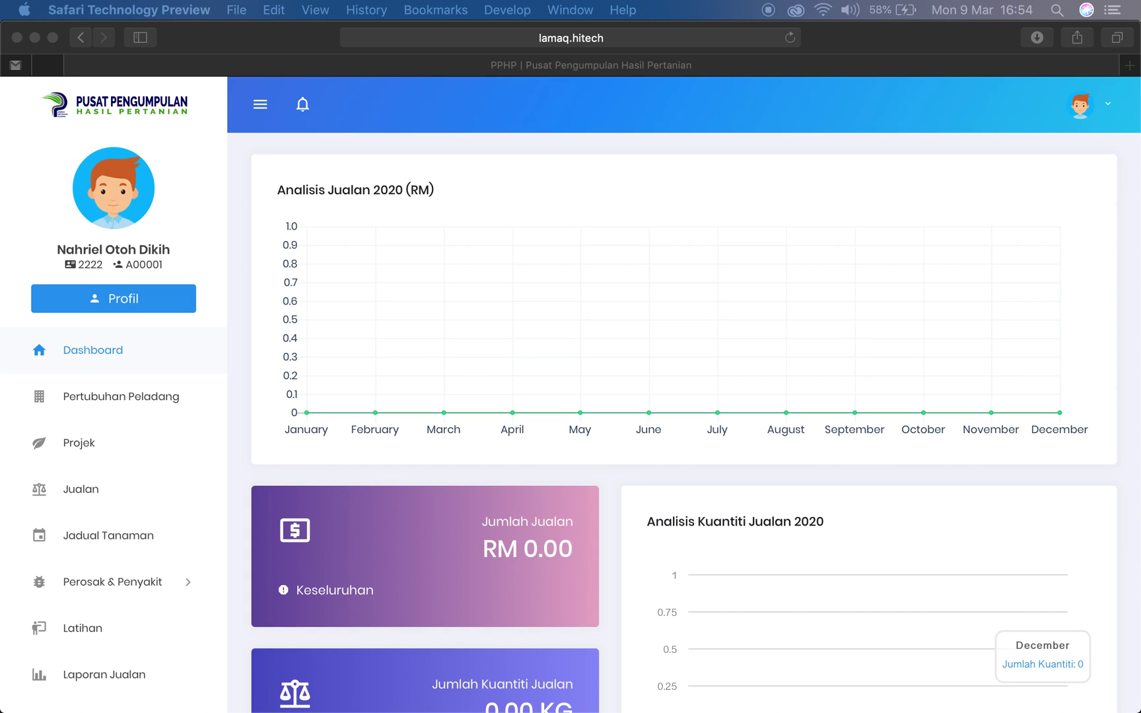
click(243, 211)
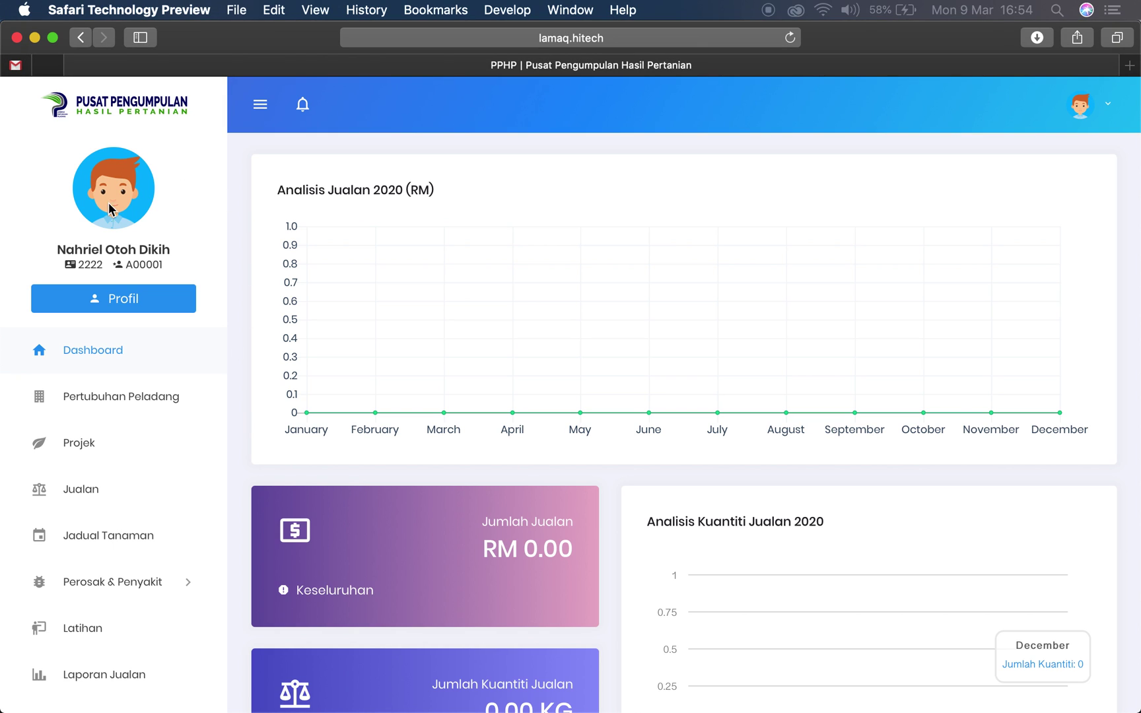
click(123, 117)
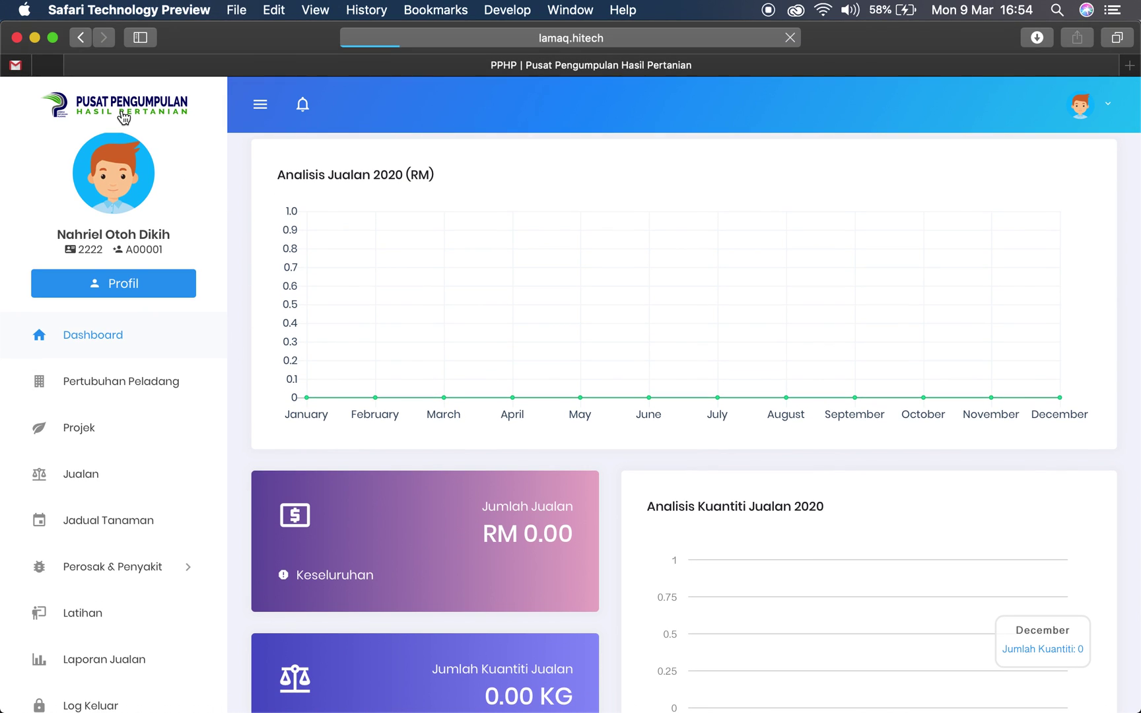
click(304, 106)
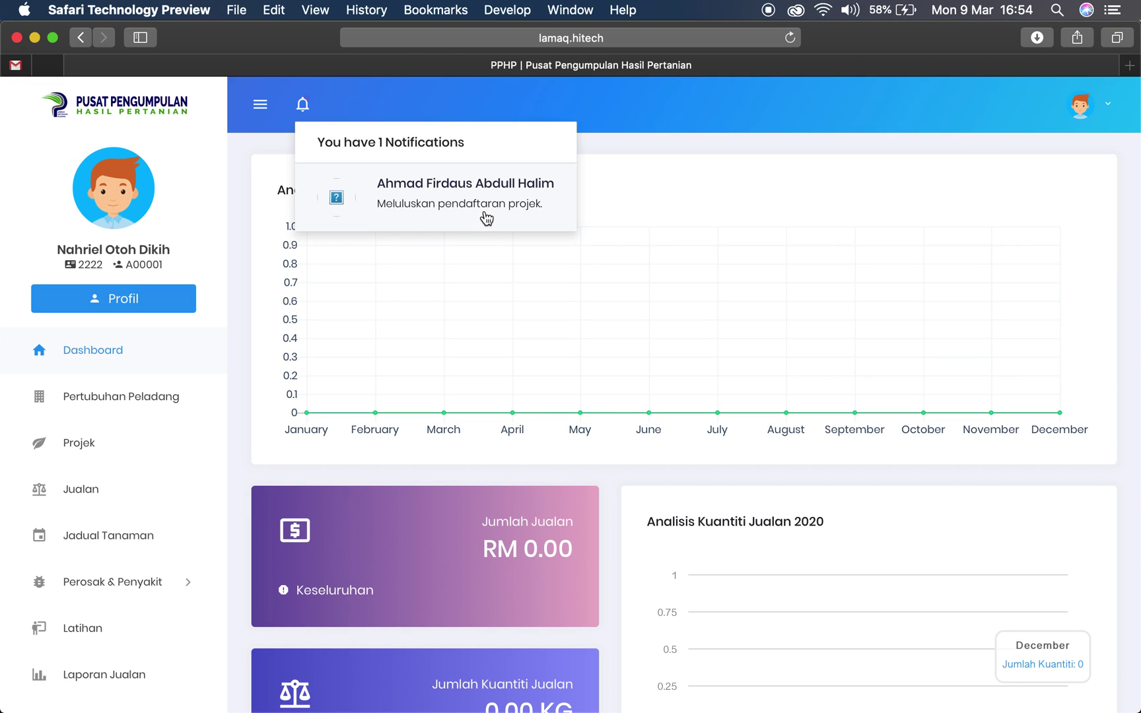
click(451, 183)
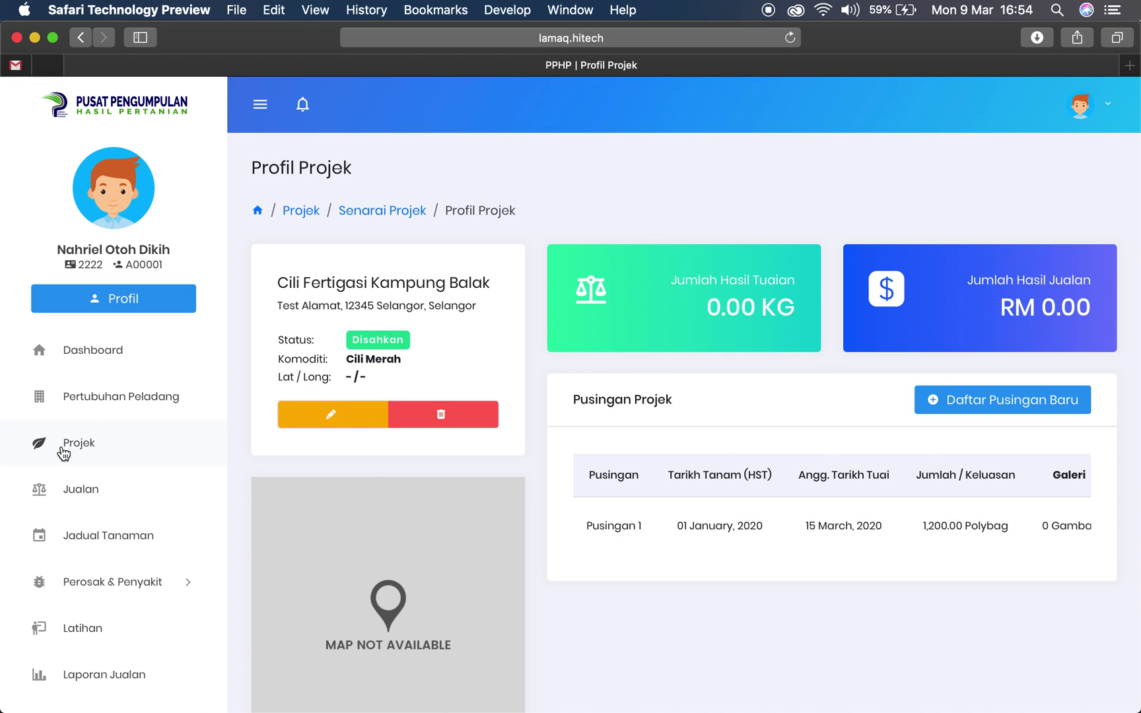
Open the red-chili project's profile from the Projek list
click(84, 448)
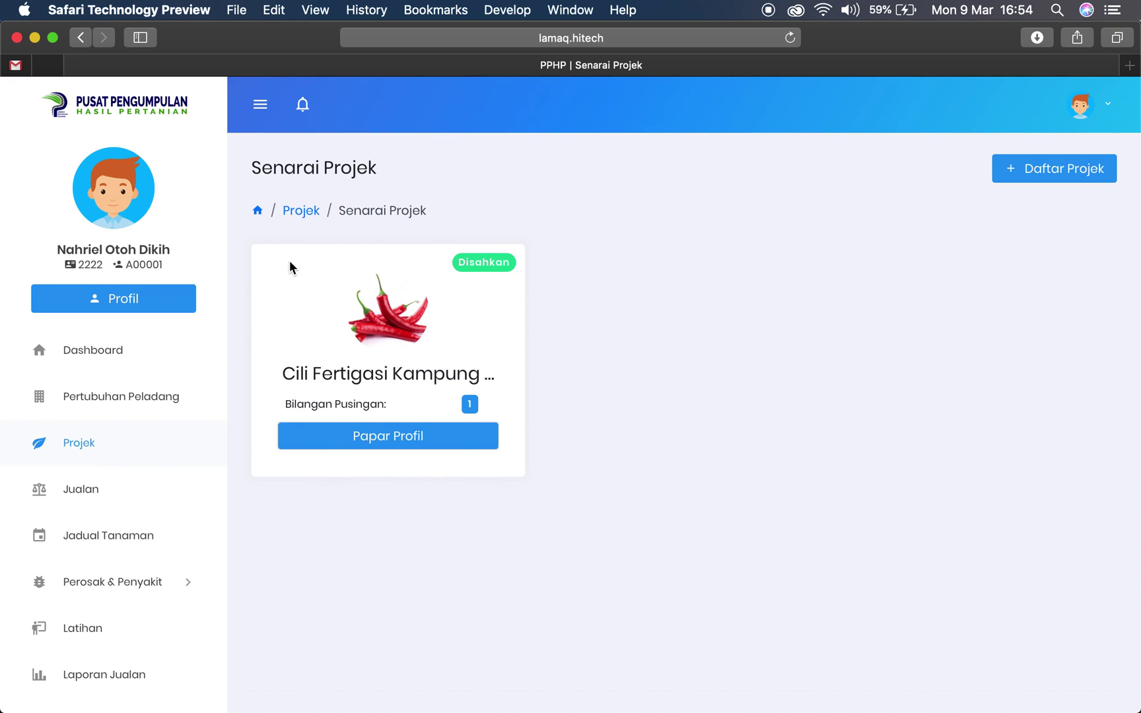
drag(292, 404, 454, 409)
scroll(389, 438, down, 1)
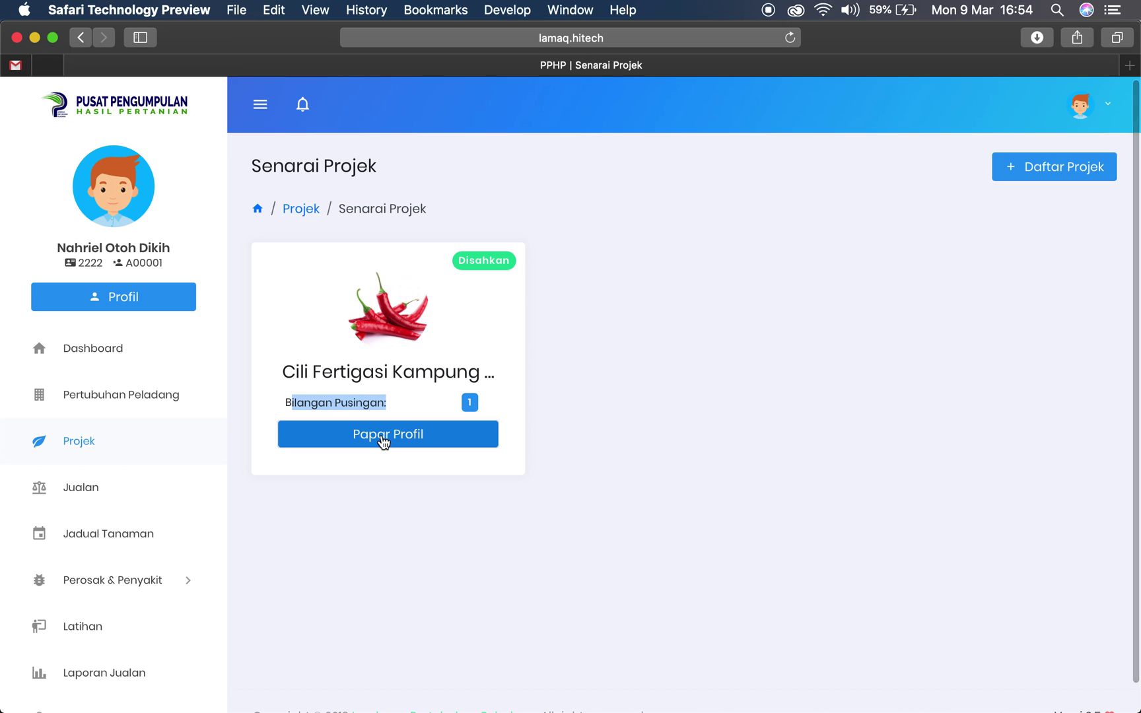
click(382, 441)
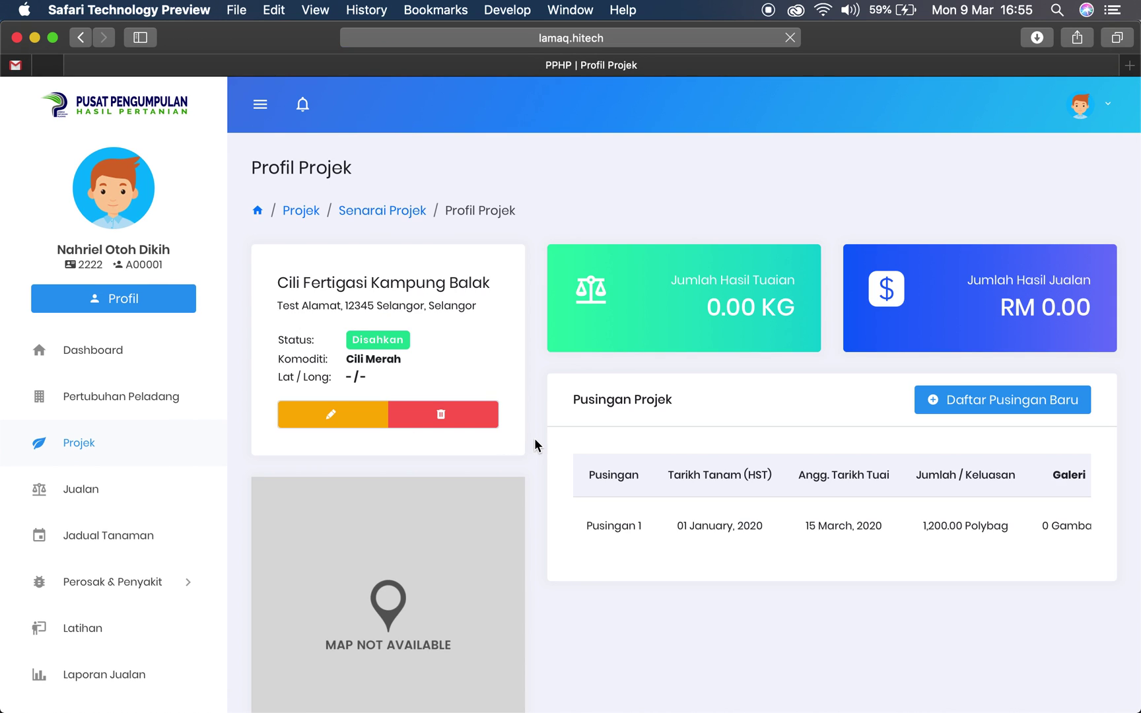
scroll(534, 438, down, 3)
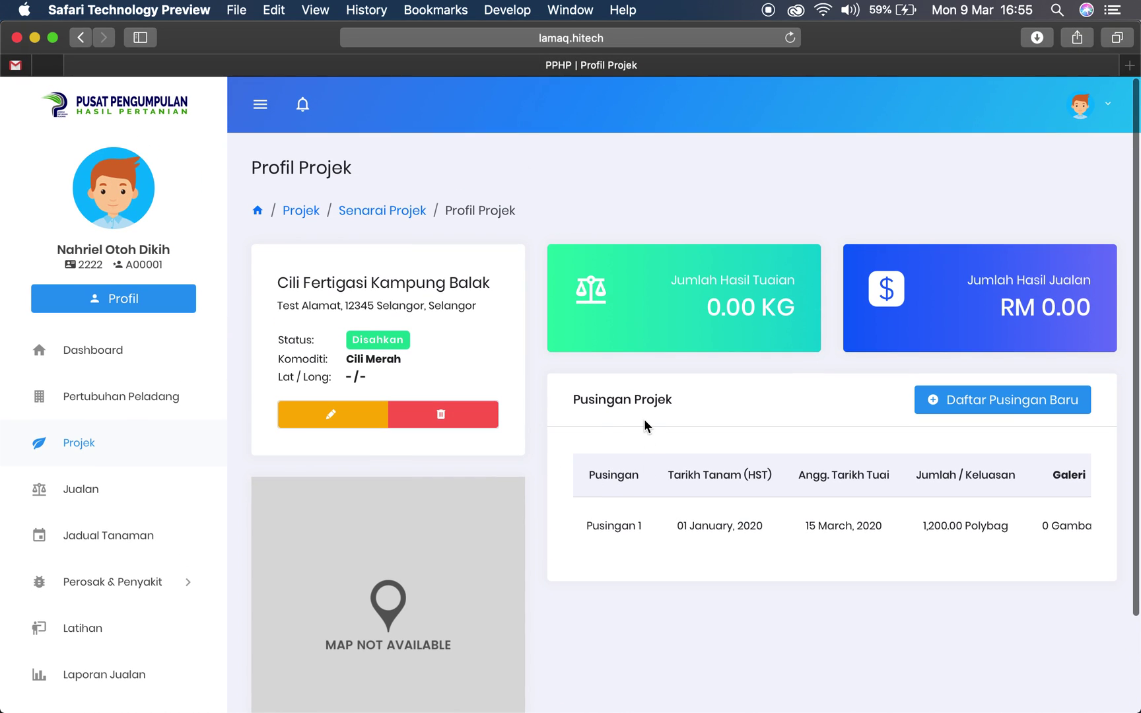
drag(573, 399, 671, 400)
double_click(654, 400)
scroll(628, 398, down, 1)
click(628, 399)
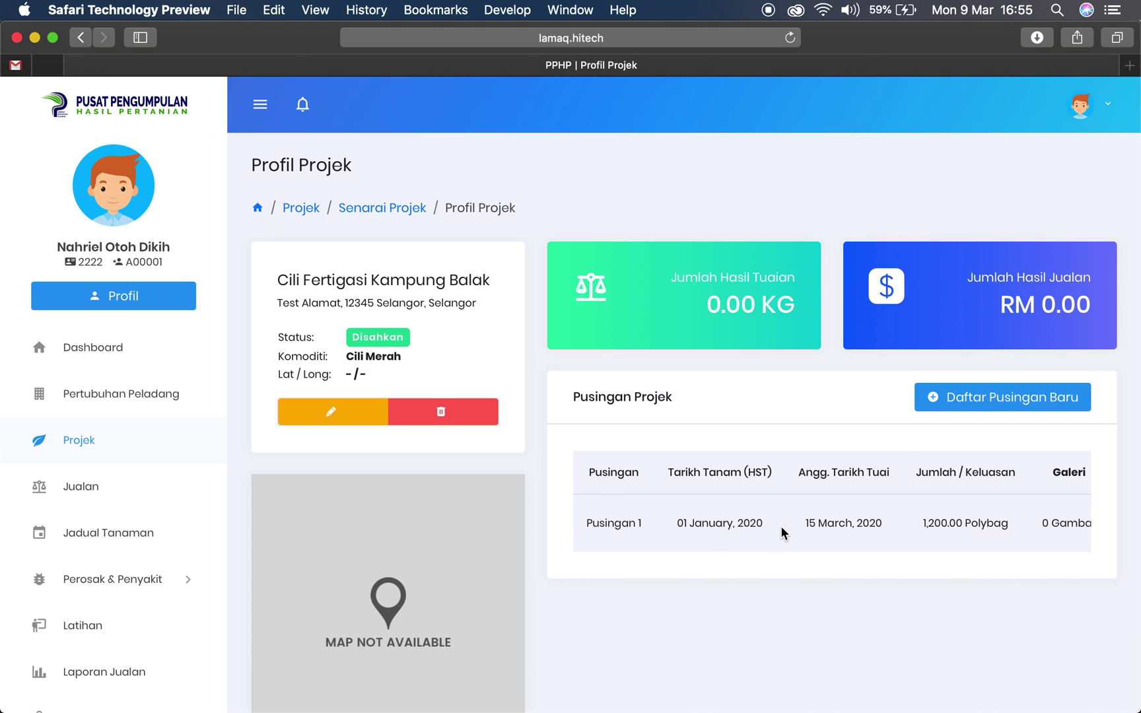
Confirm Pusingan 1 shows Aktif in the rounds table and open its profile
scroll(783, 531, right, 3)
scroll(784, 532, left, 3)
scroll(617, 532, down, 2)
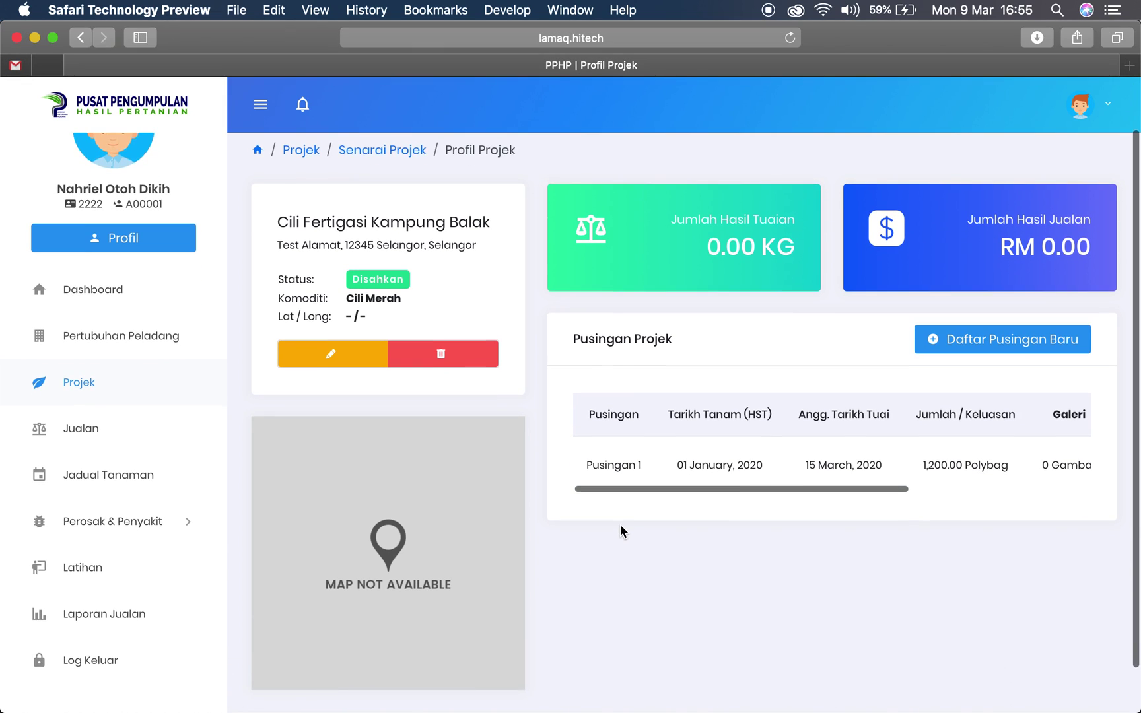
scroll(621, 535, down, 2)
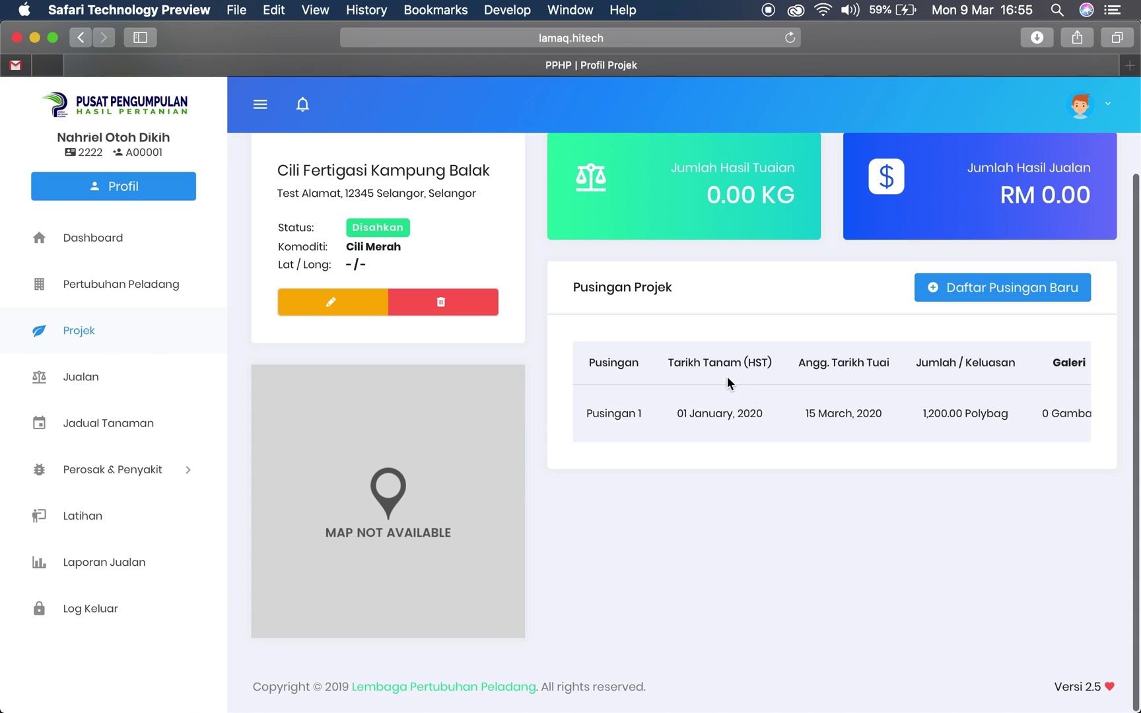
scroll(721, 392, up, 3)
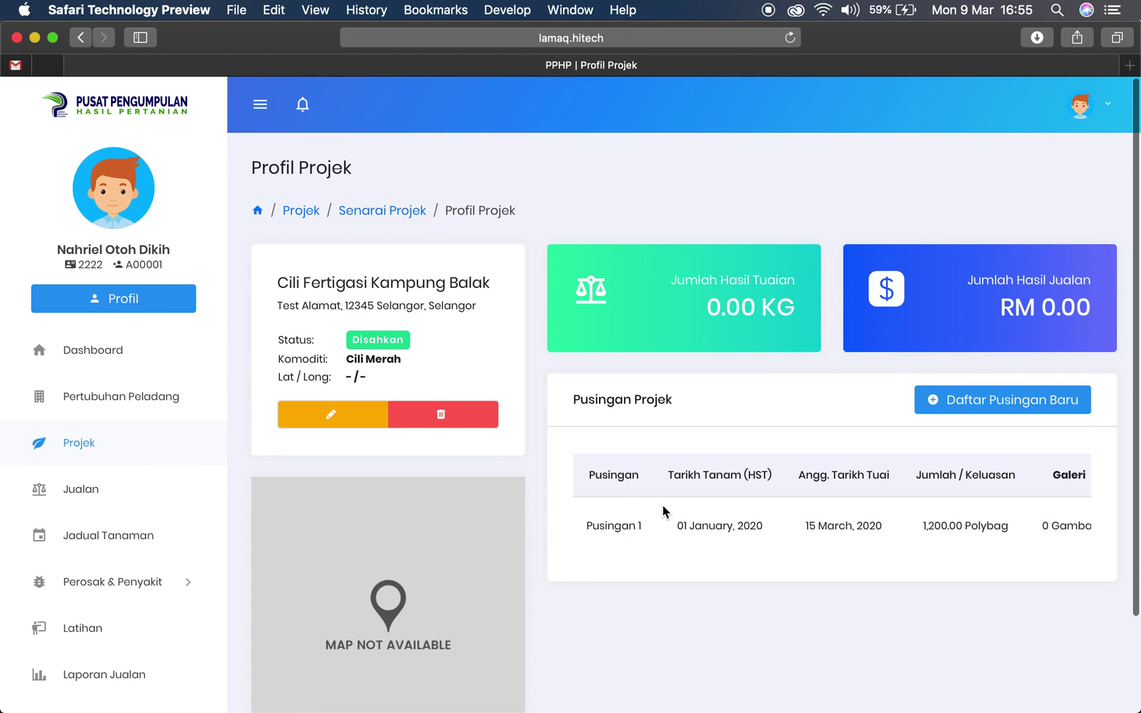
scroll(927, 525, right, 6)
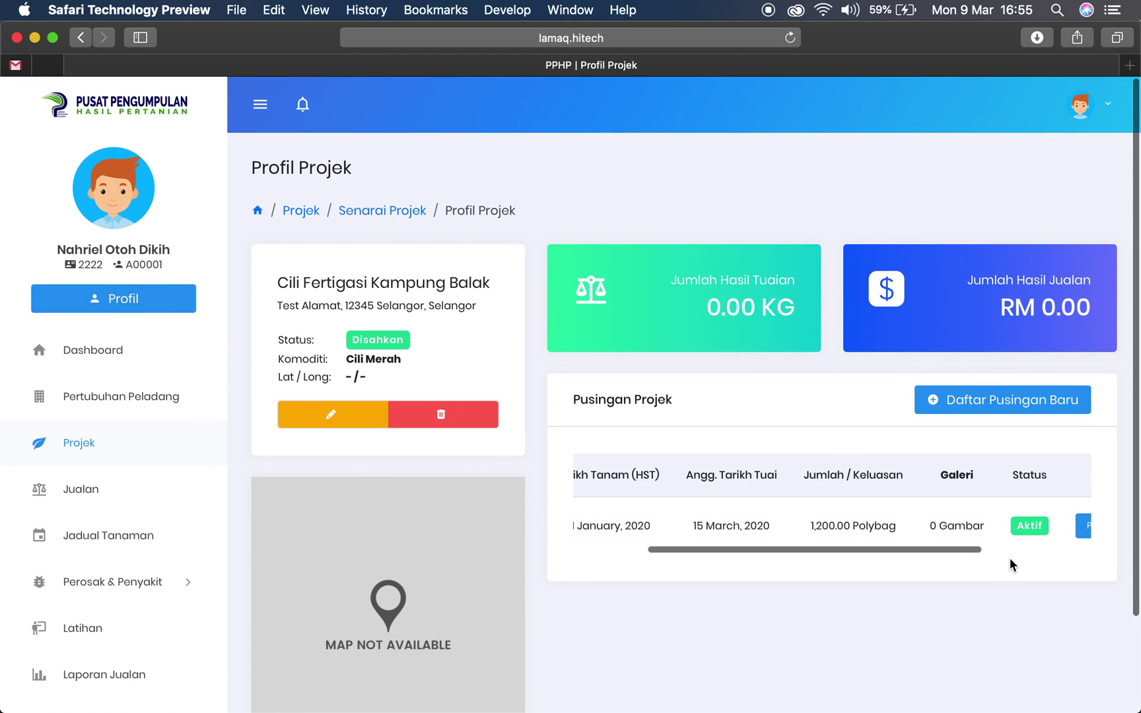
scroll(1029, 542, right, 2)
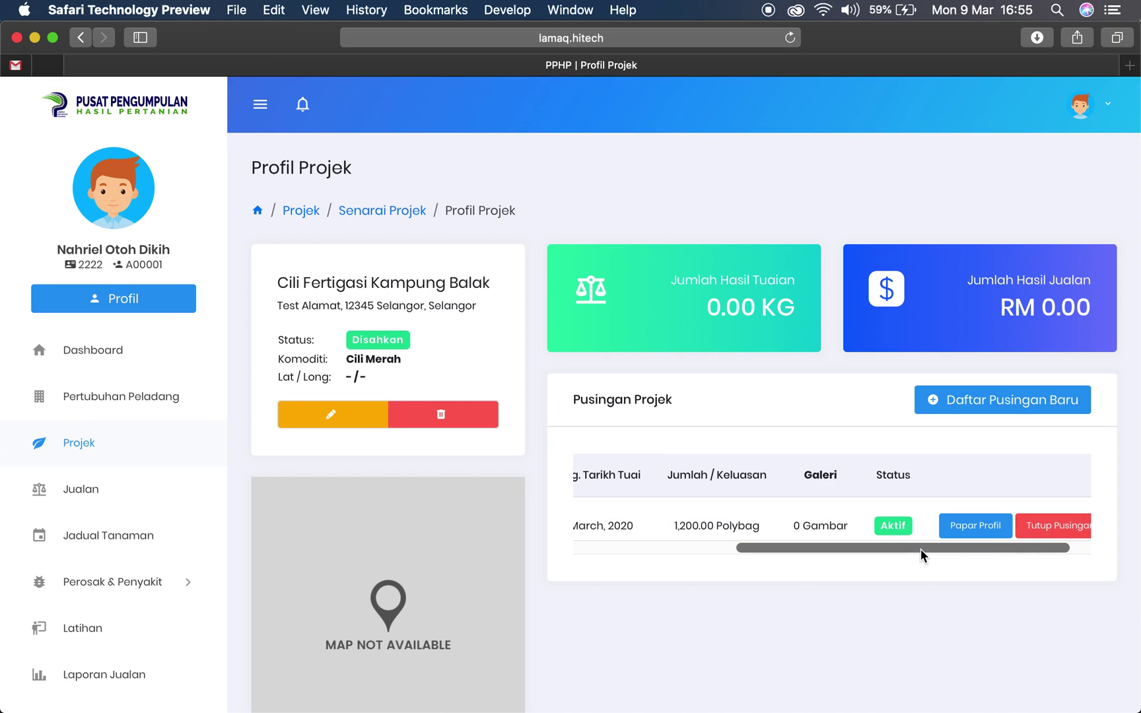
drag(921, 549, 708, 553)
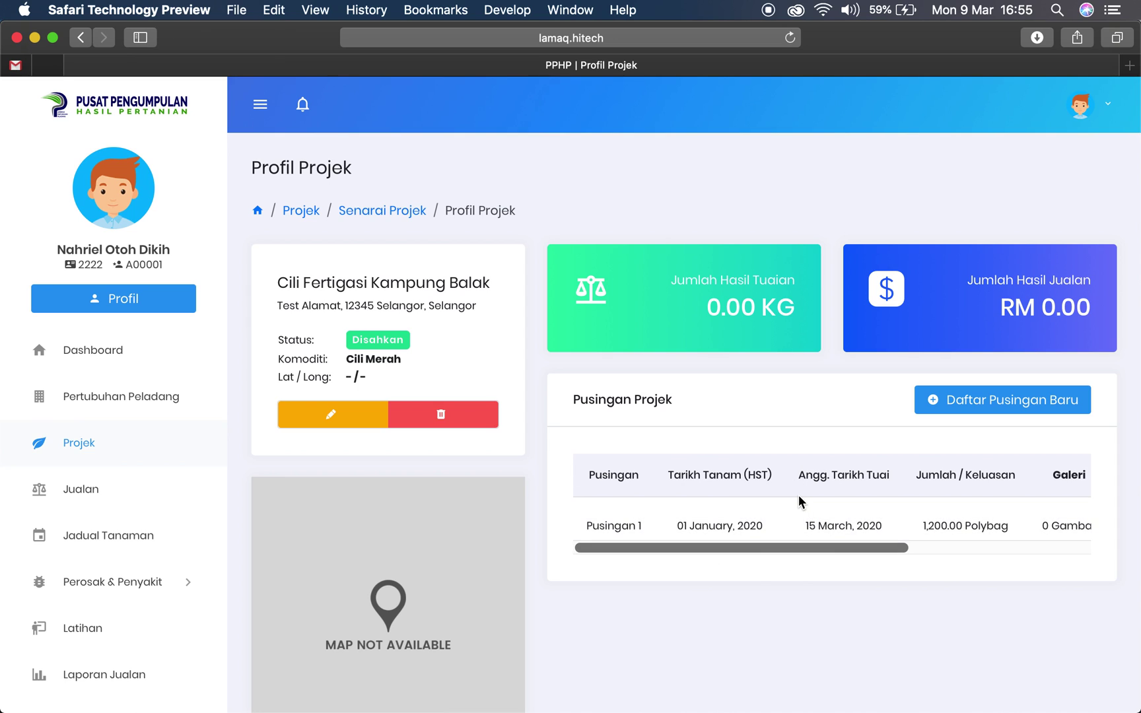
drag(866, 547, 1064, 556)
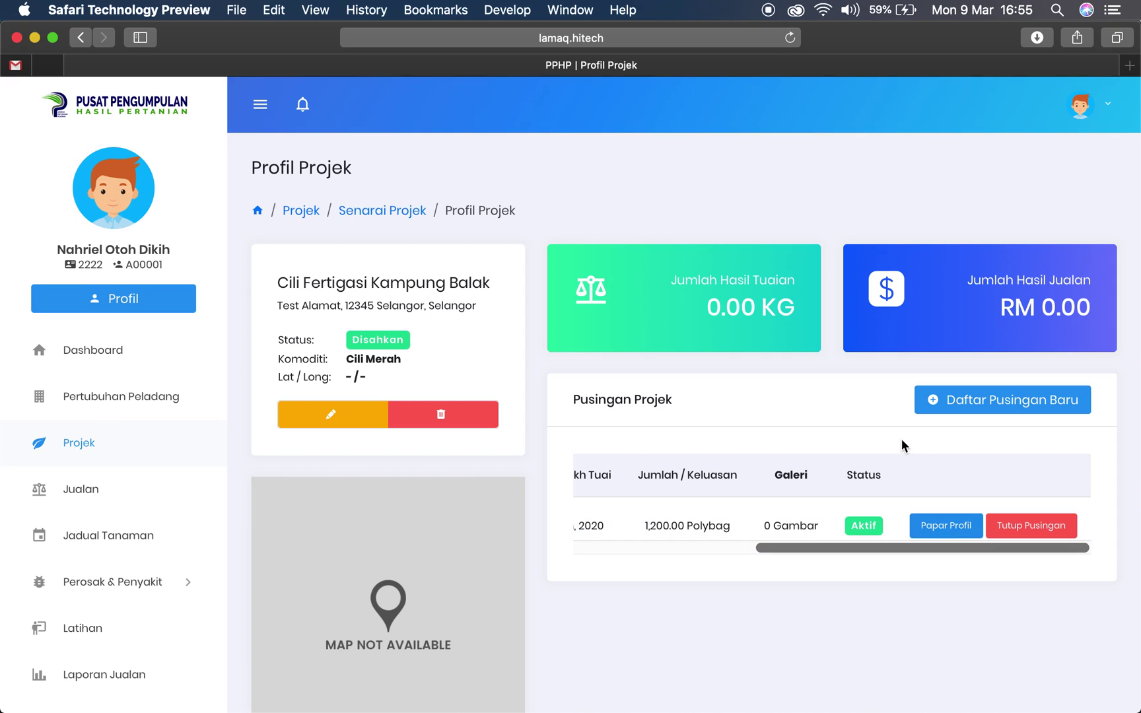
scroll(897, 548, left, 3)
scroll(901, 549, left, 1)
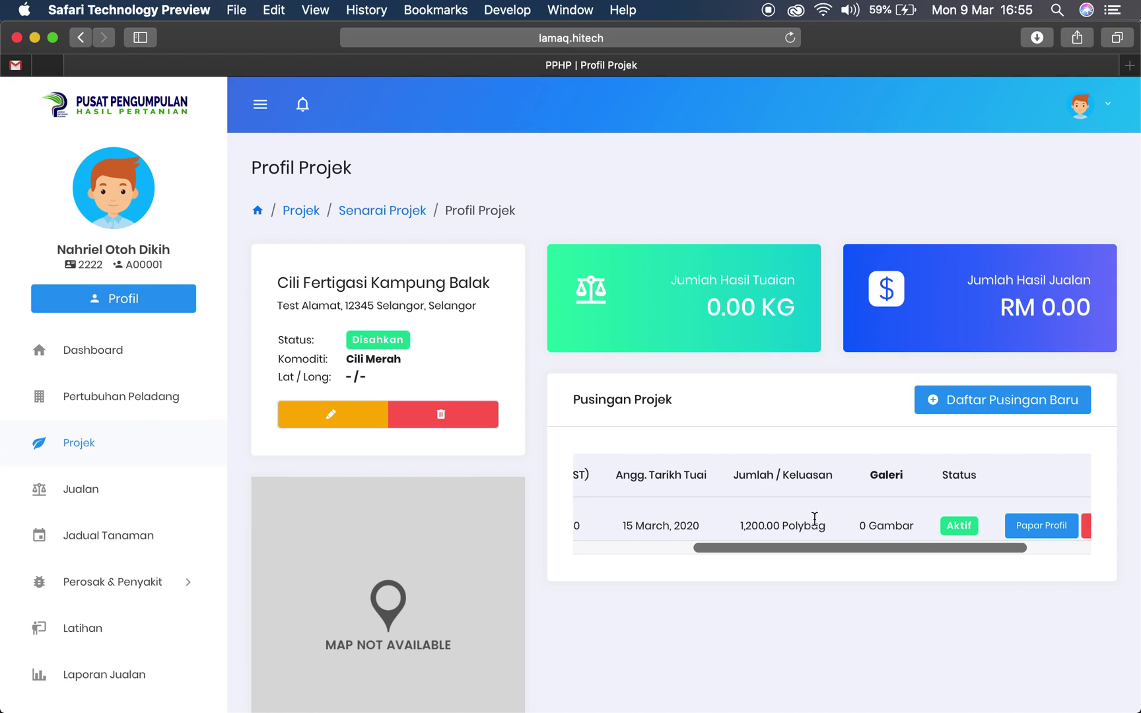
drag(808, 548, 703, 529)
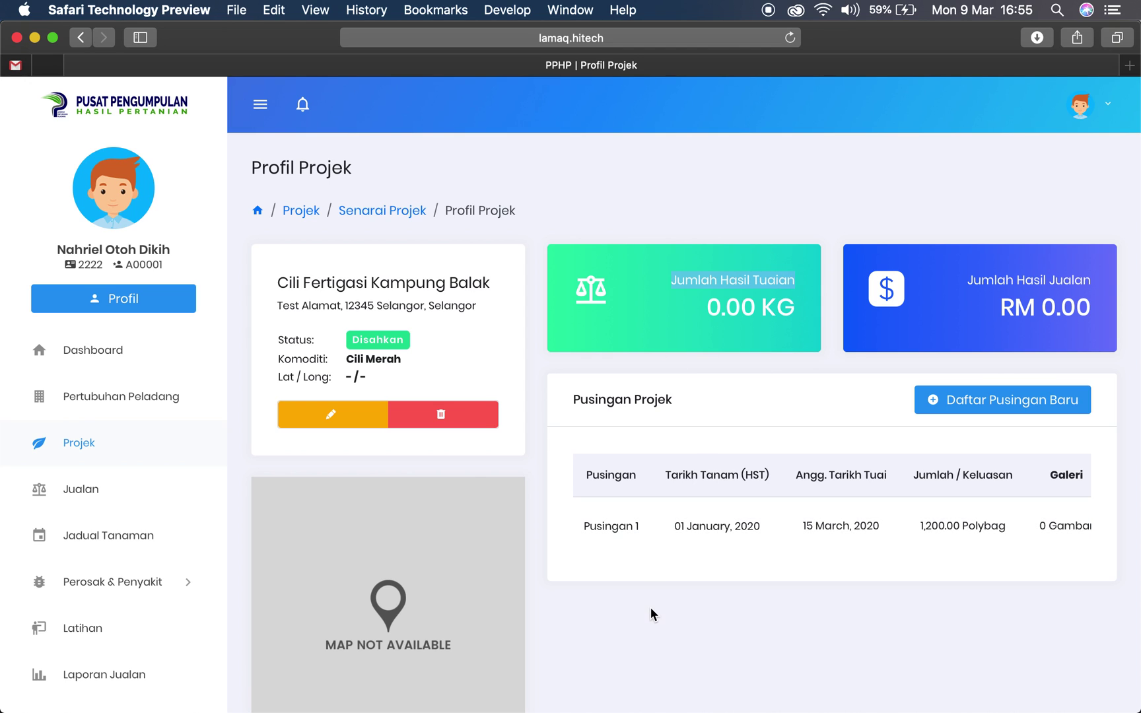
scroll(812, 442, down, 2)
scroll(907, 473, right, 7)
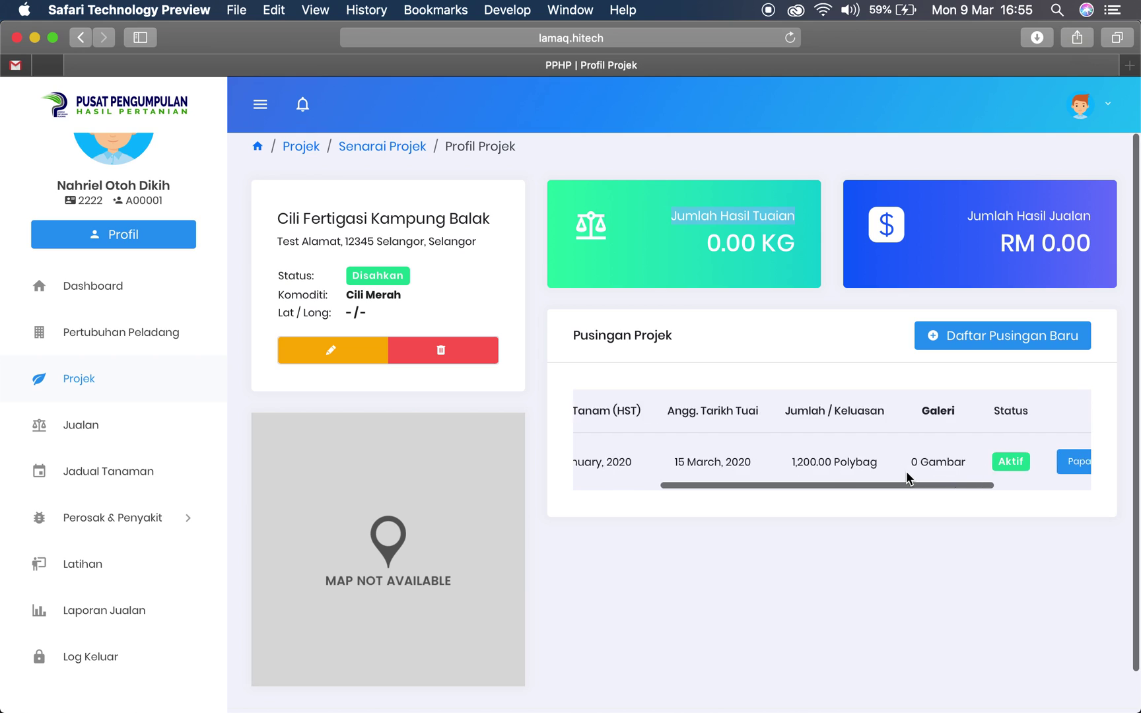
click(979, 464)
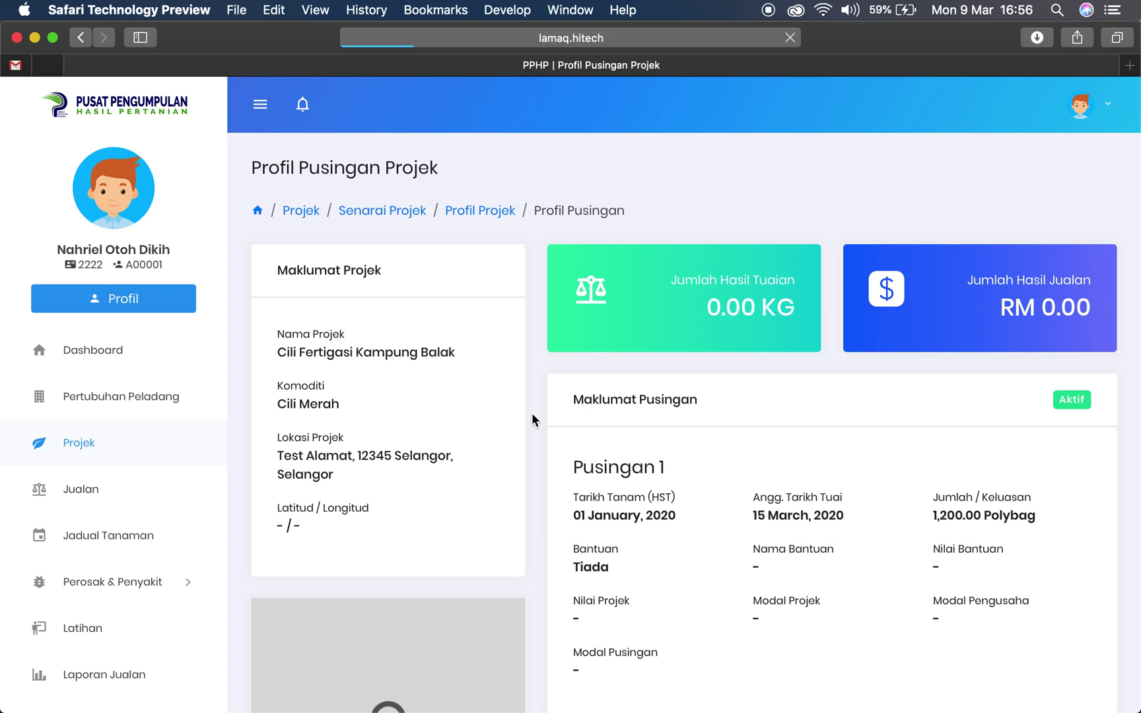
scroll(532, 415, down, 6)
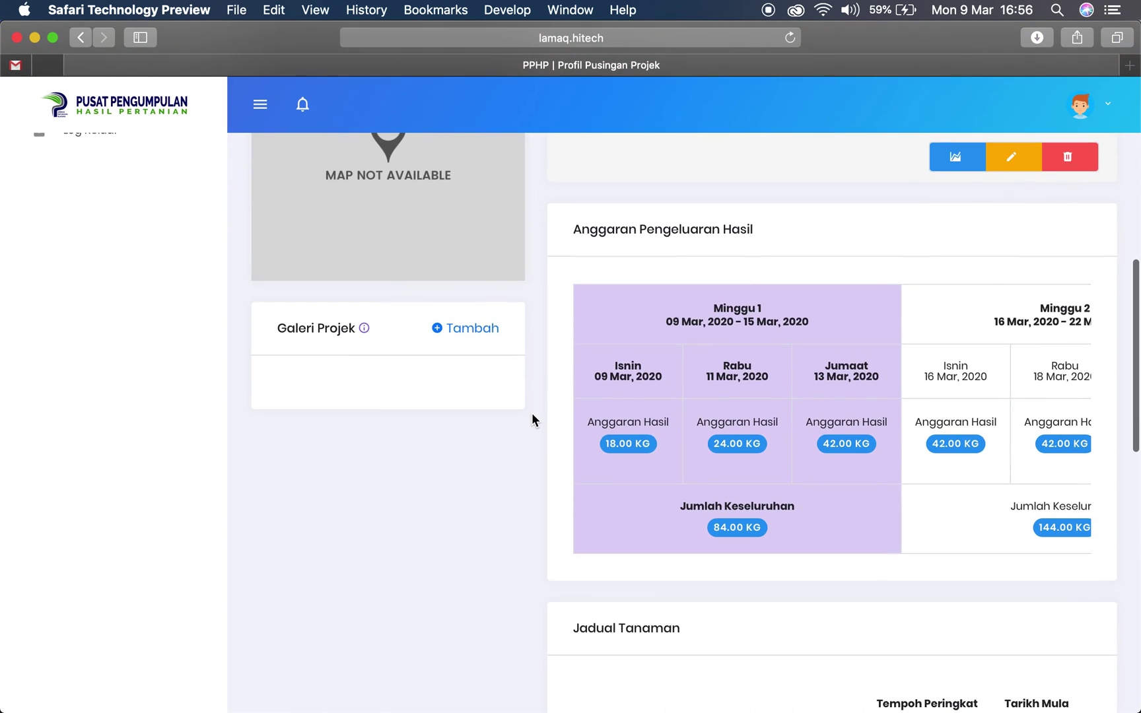
scroll(532, 412, up, 7)
scroll(532, 412, up, 3)
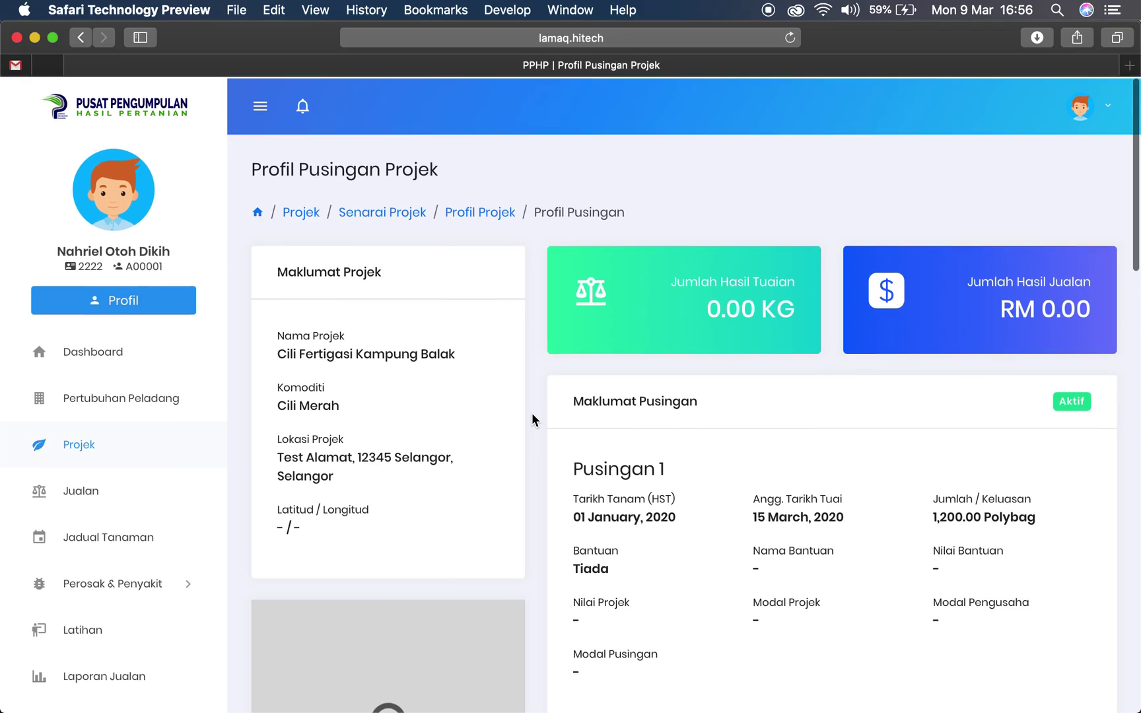
scroll(669, 446, down, 1)
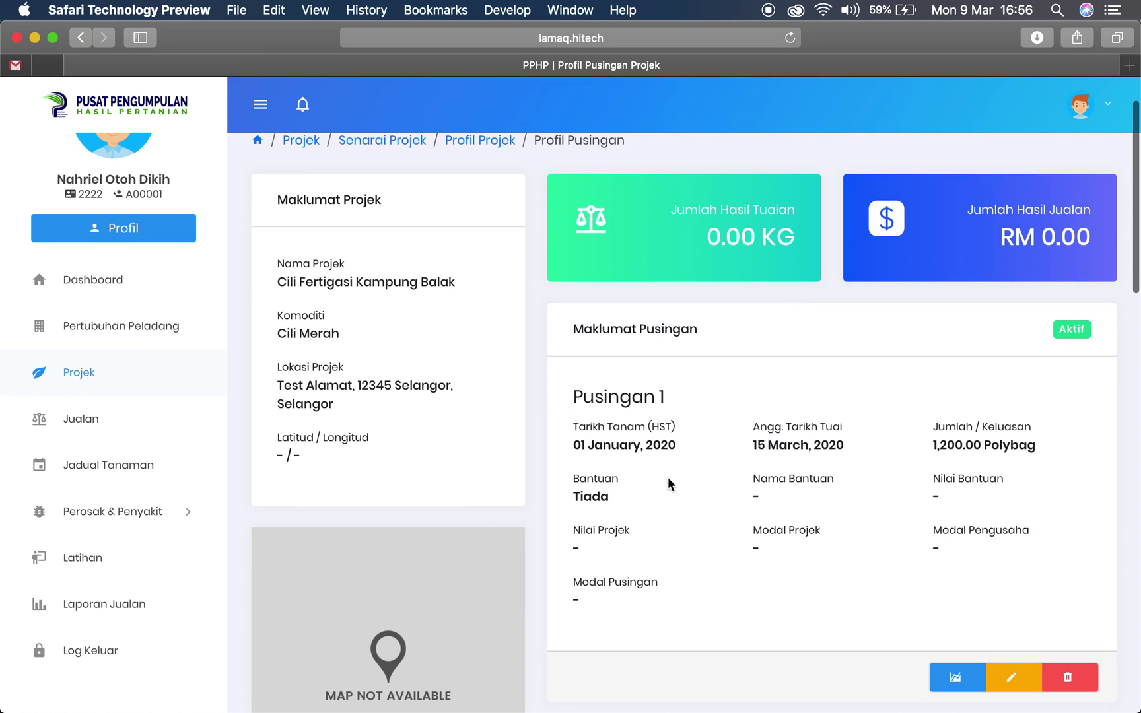
drag(573, 399, 680, 393)
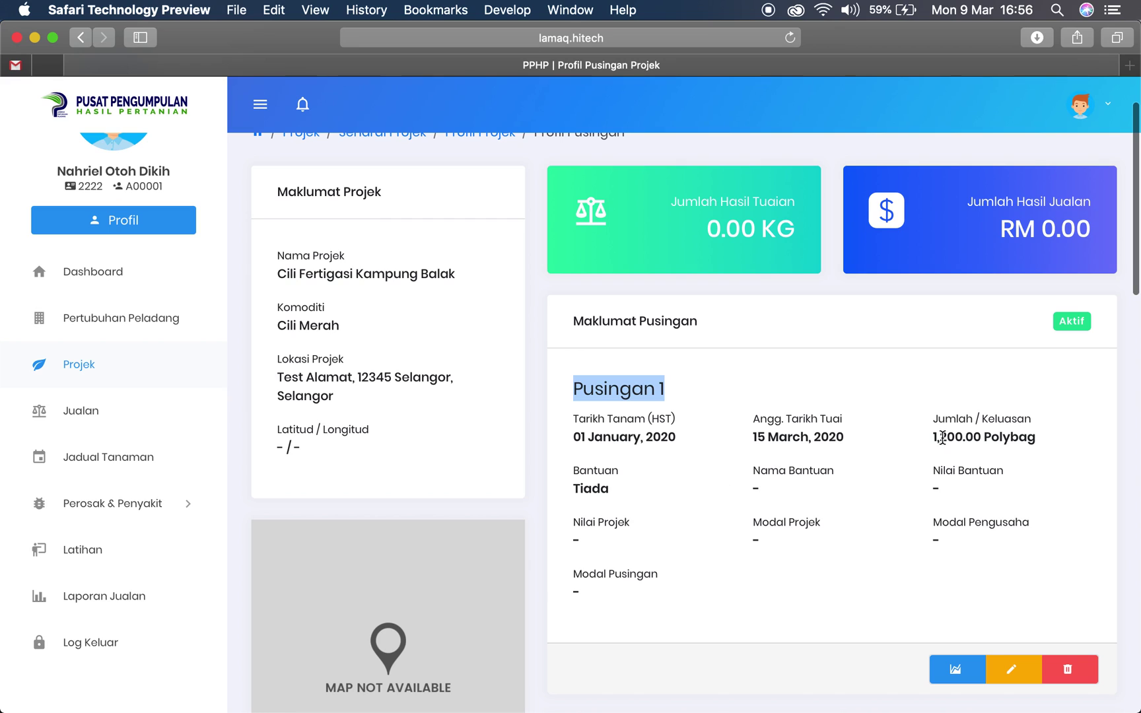
drag(932, 434, 1048, 436)
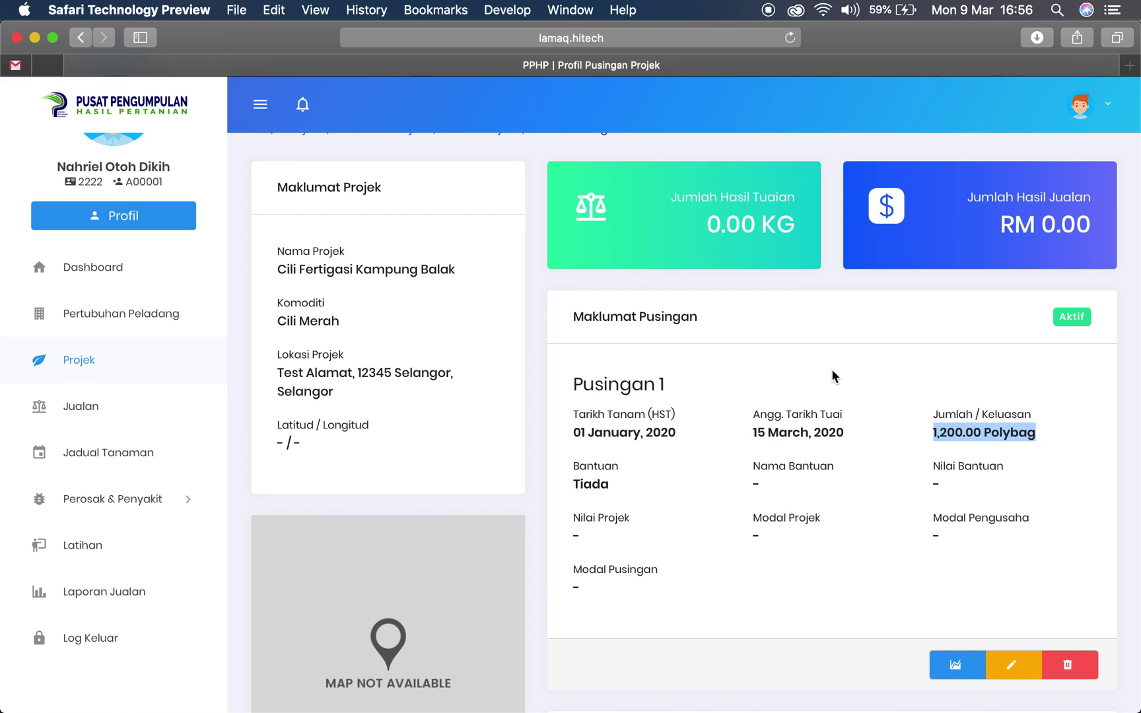
click(932, 436)
drag(932, 436, 1031, 437)
scroll(827, 395, up, 3)
click(672, 274)
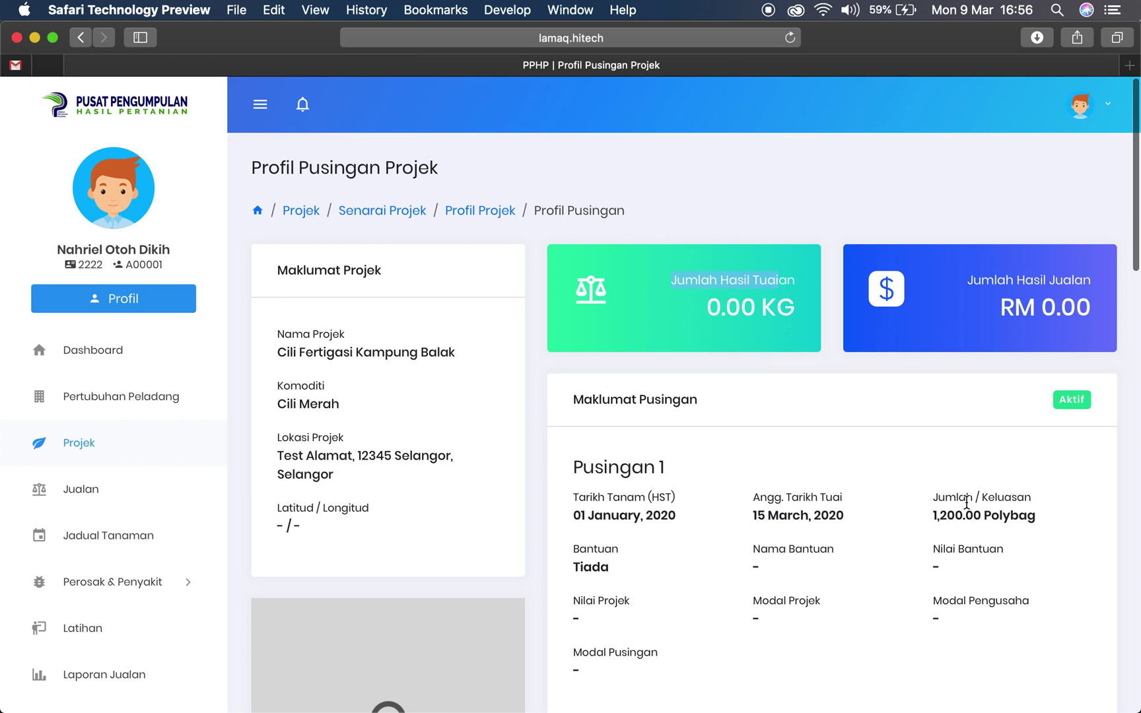
drag(583, 466, 674, 465)
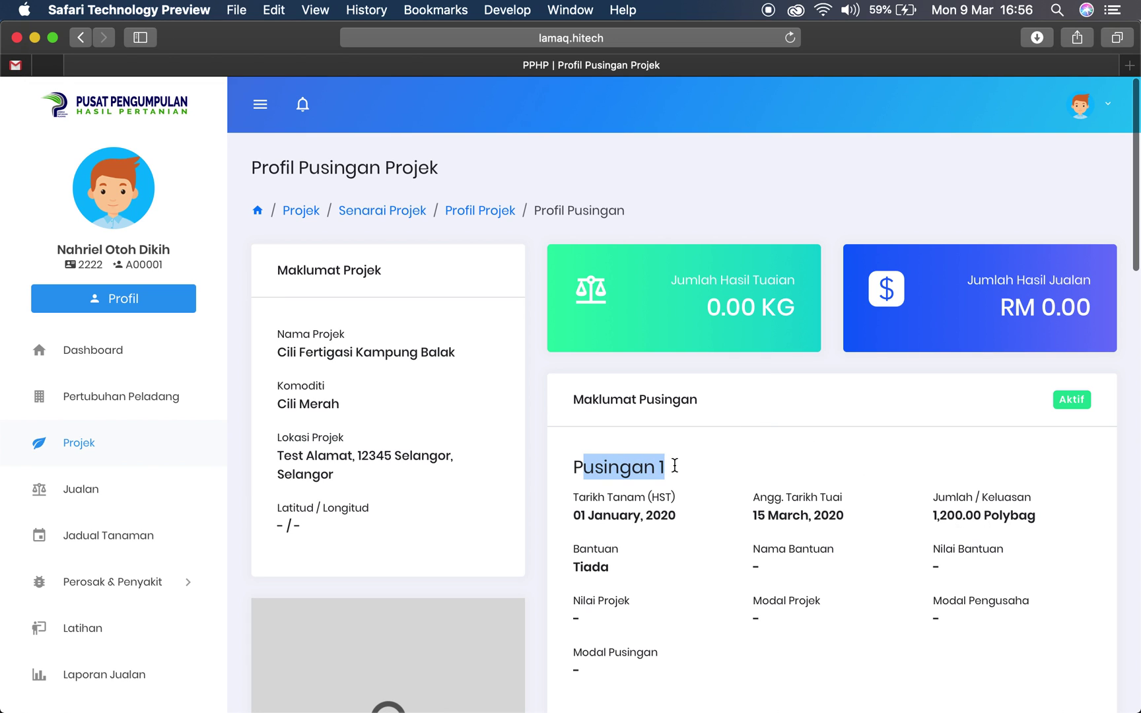
scroll(674, 465, down, 10)
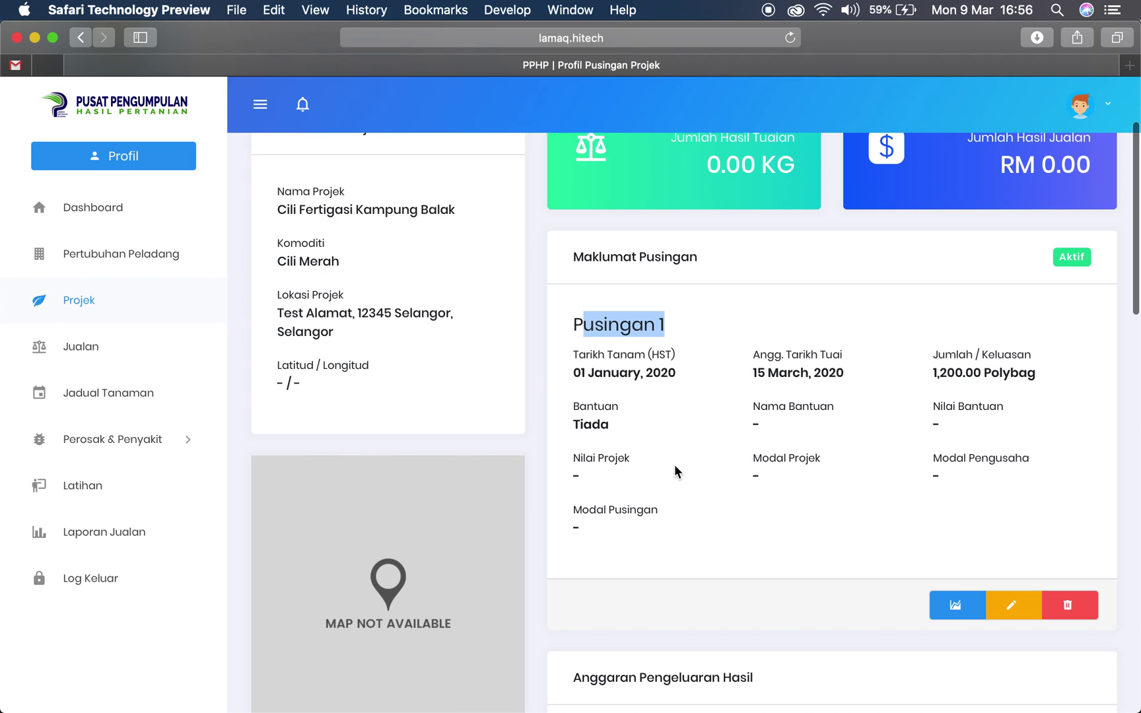
scroll(674, 466, down, 5)
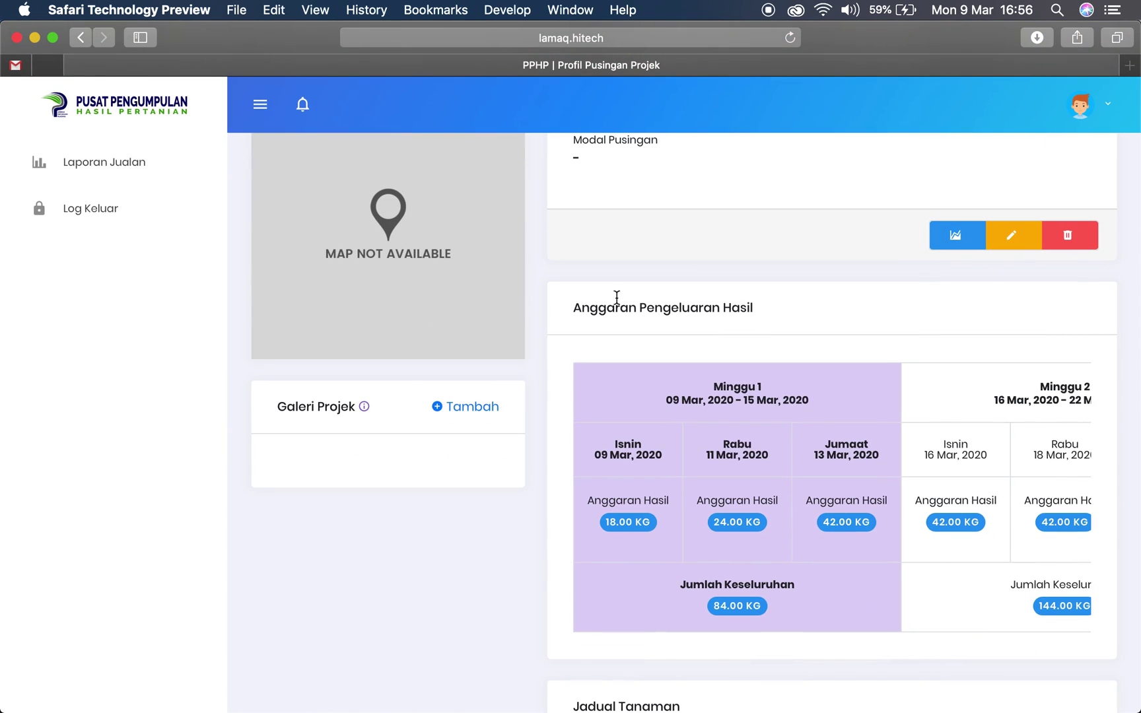
scroll(943, 447, down, 2)
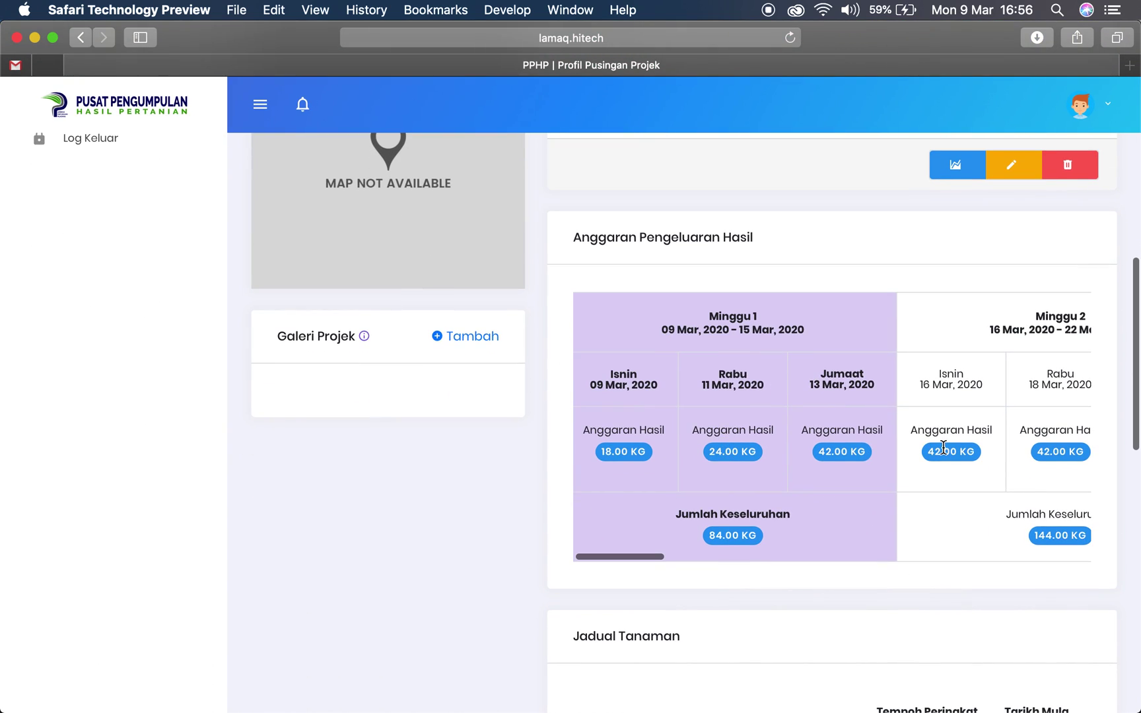
scroll(923, 417, right, 8)
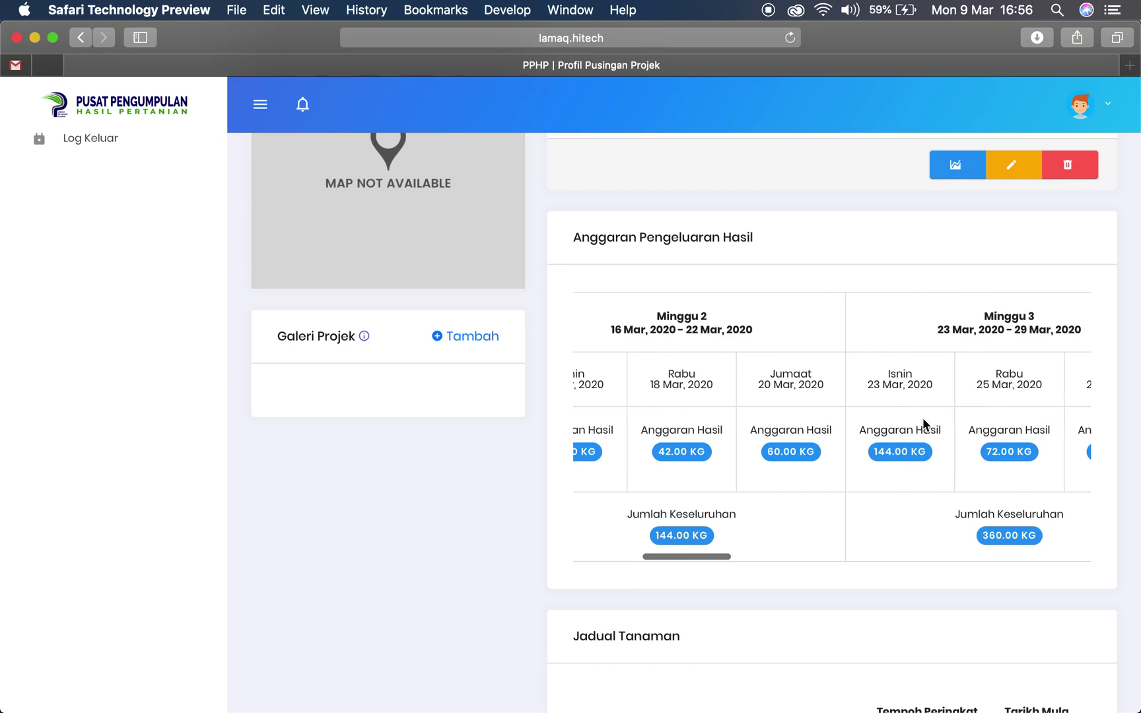
scroll(923, 417, left, 8)
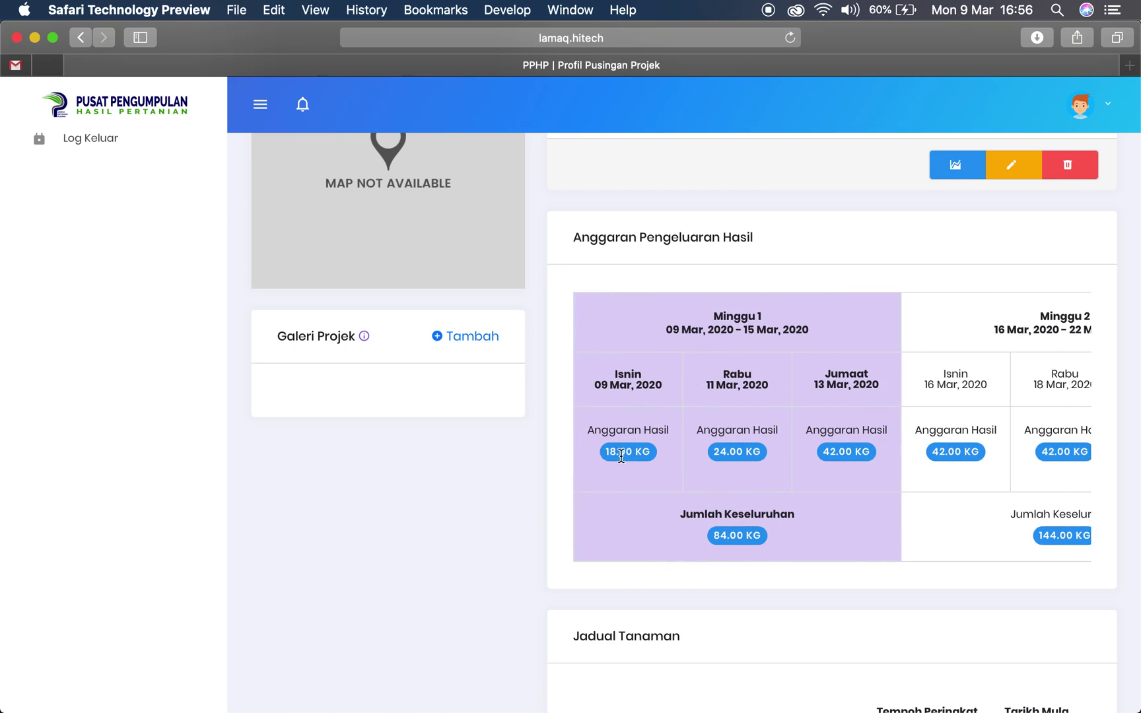
scroll(609, 454, down, 1)
drag(607, 453, 637, 452)
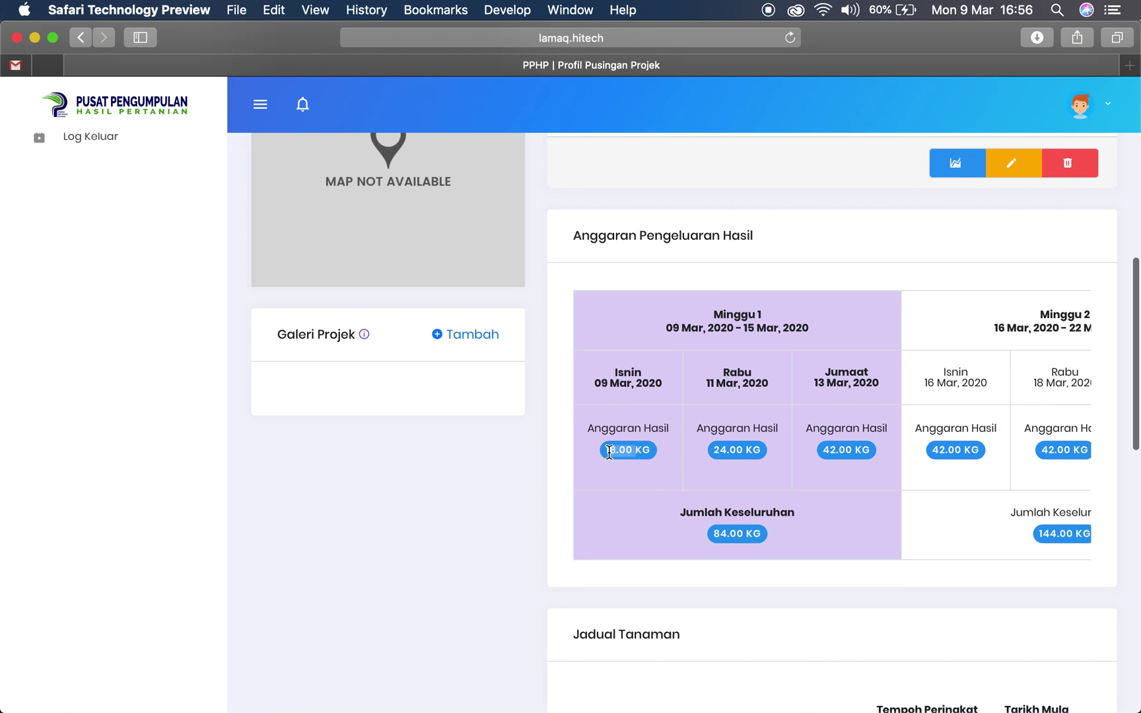
click(613, 451)
scroll(719, 453, up, 1)
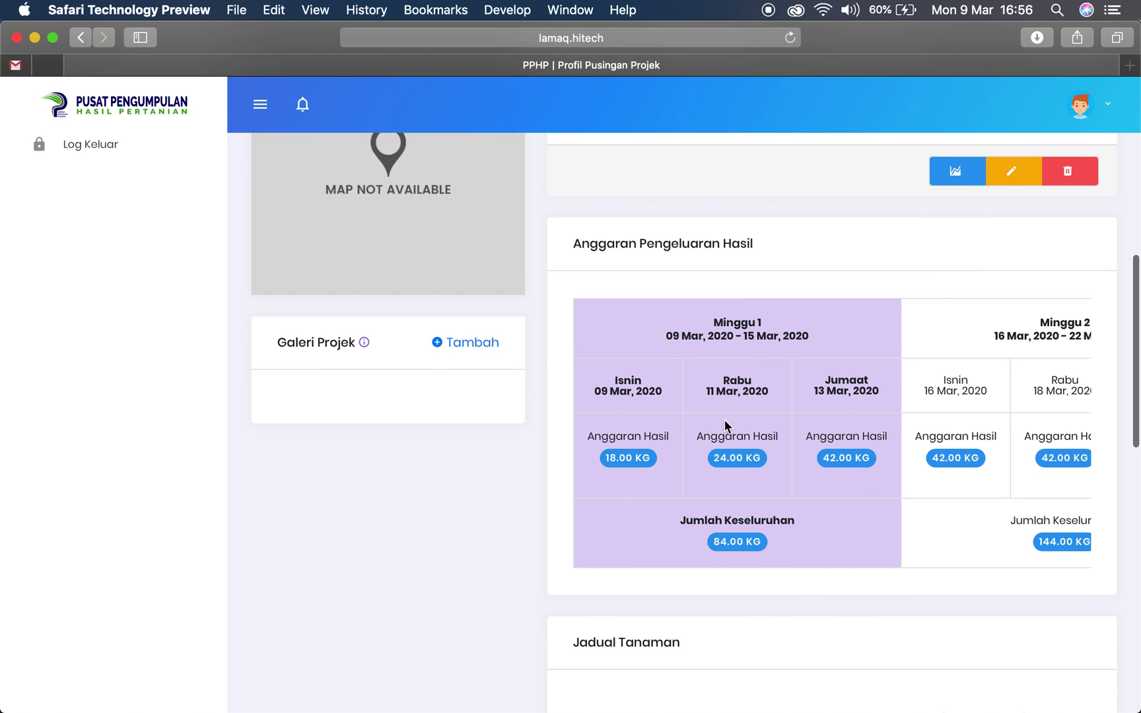
scroll(716, 456, down, 1)
drag(714, 451, 728, 455)
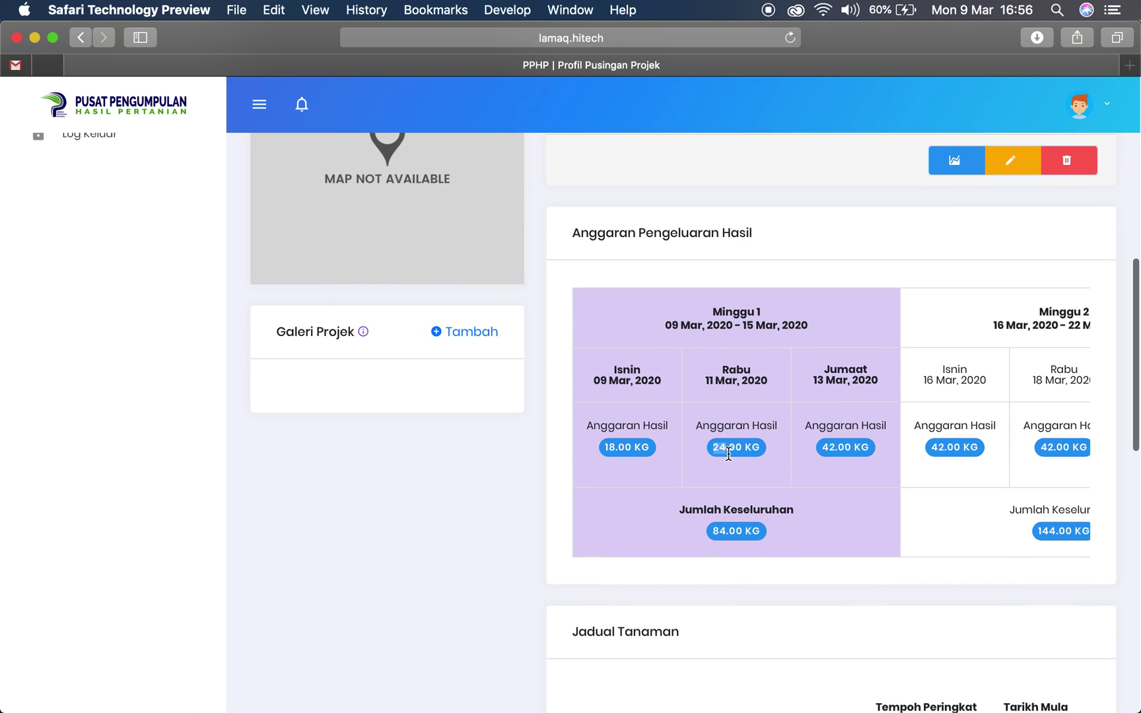
scroll(728, 455, up, 1)
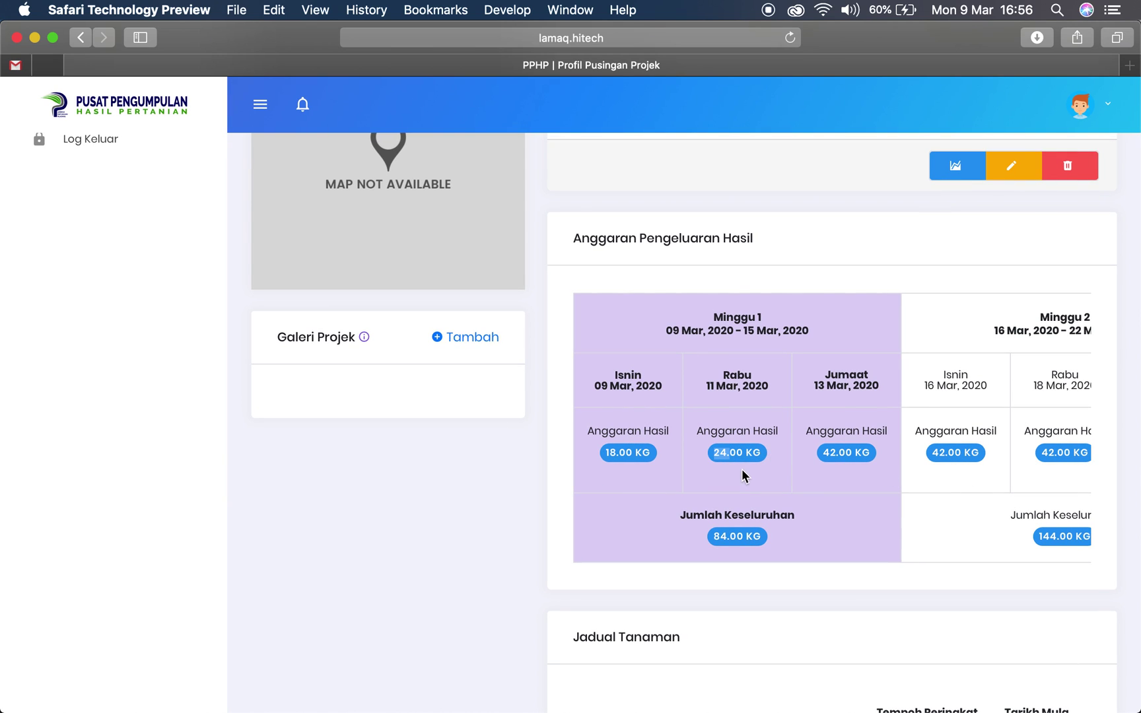
scroll(742, 475, down, 3)
scroll(810, 398, right, 2)
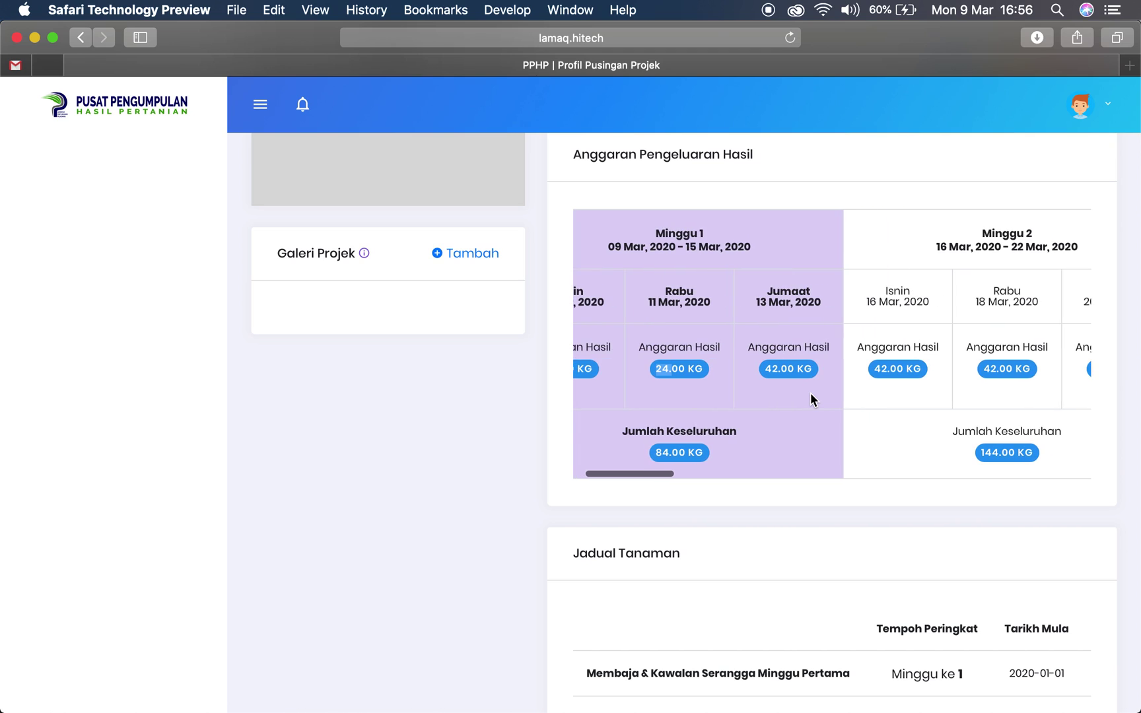
scroll(810, 393, right, 4)
scroll(810, 393, left, 5)
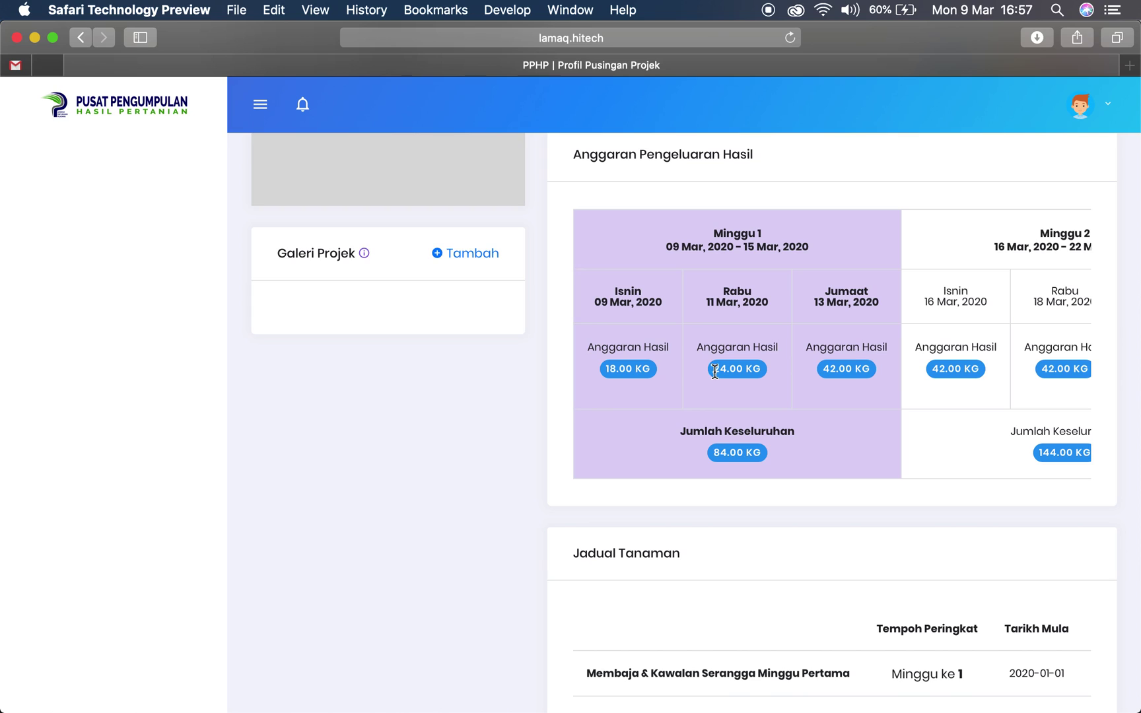
scroll(715, 372, up, 1)
drag(715, 372, 729, 371)
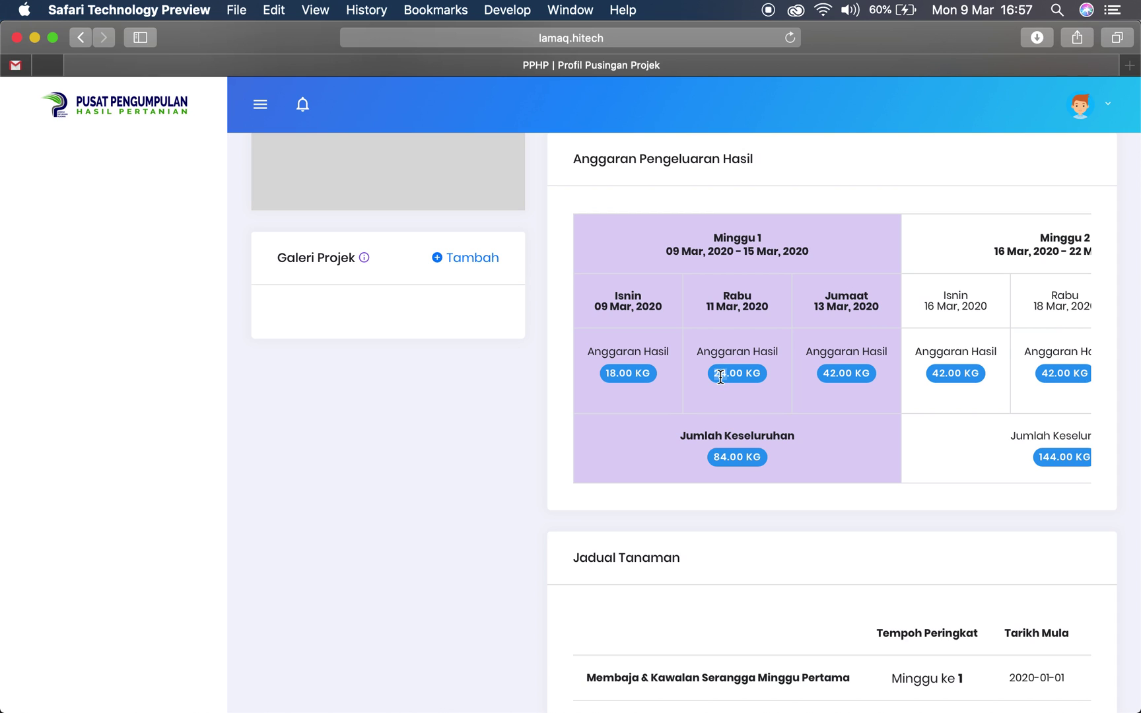
scroll(715, 413, down, 2)
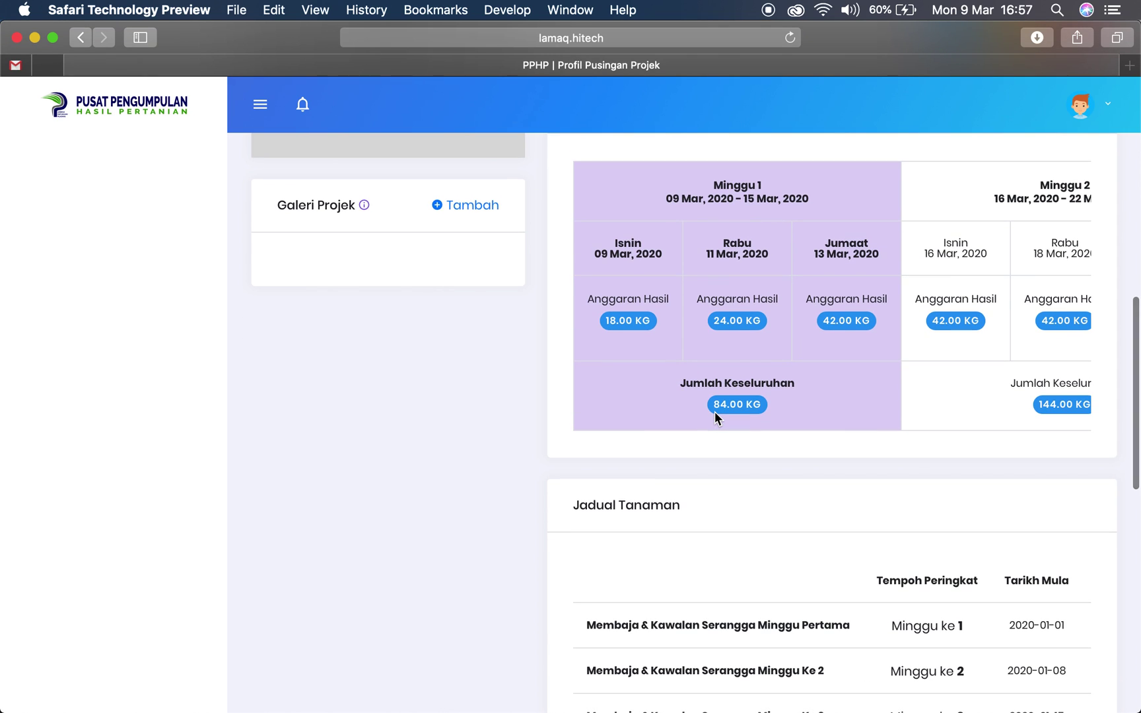
scroll(715, 413, down, 6)
scroll(715, 415, down, 6)
scroll(715, 415, up, 6)
scroll(715, 415, down, 8)
scroll(715, 414, down, 7)
scroll(715, 415, up, 5)
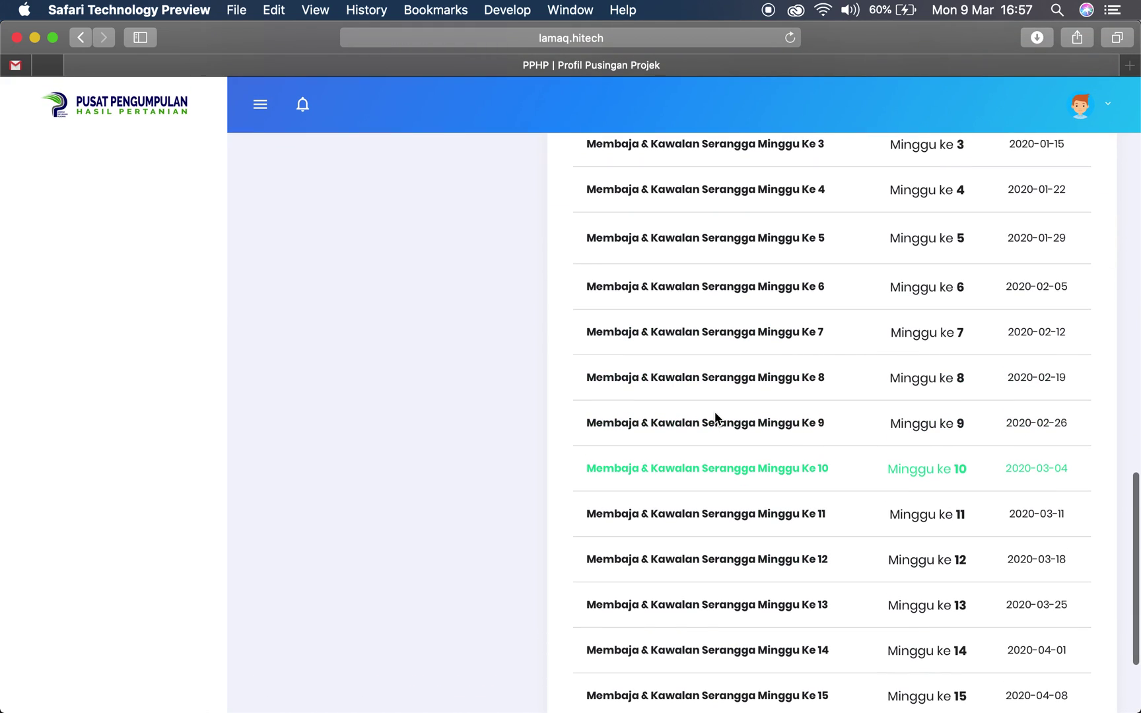
scroll(715, 416, up, 15)
scroll(715, 415, down, 3)
scroll(715, 414, up, 2)
scroll(715, 415, down, 1)
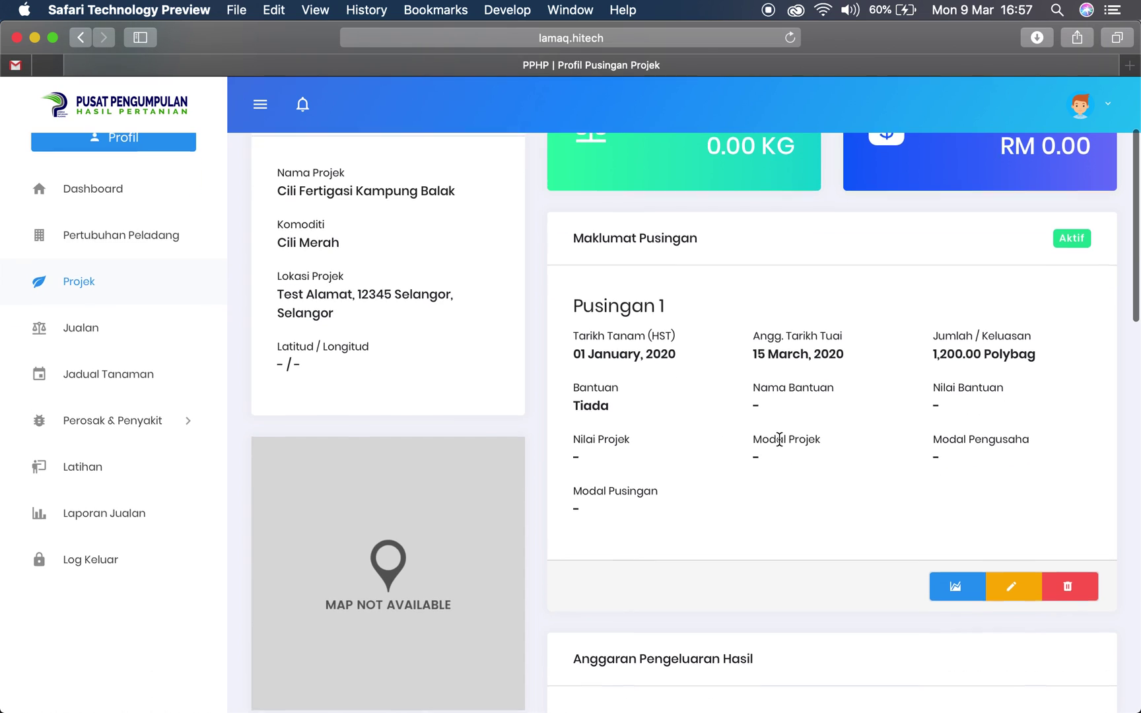
scroll(779, 439, down, 3)
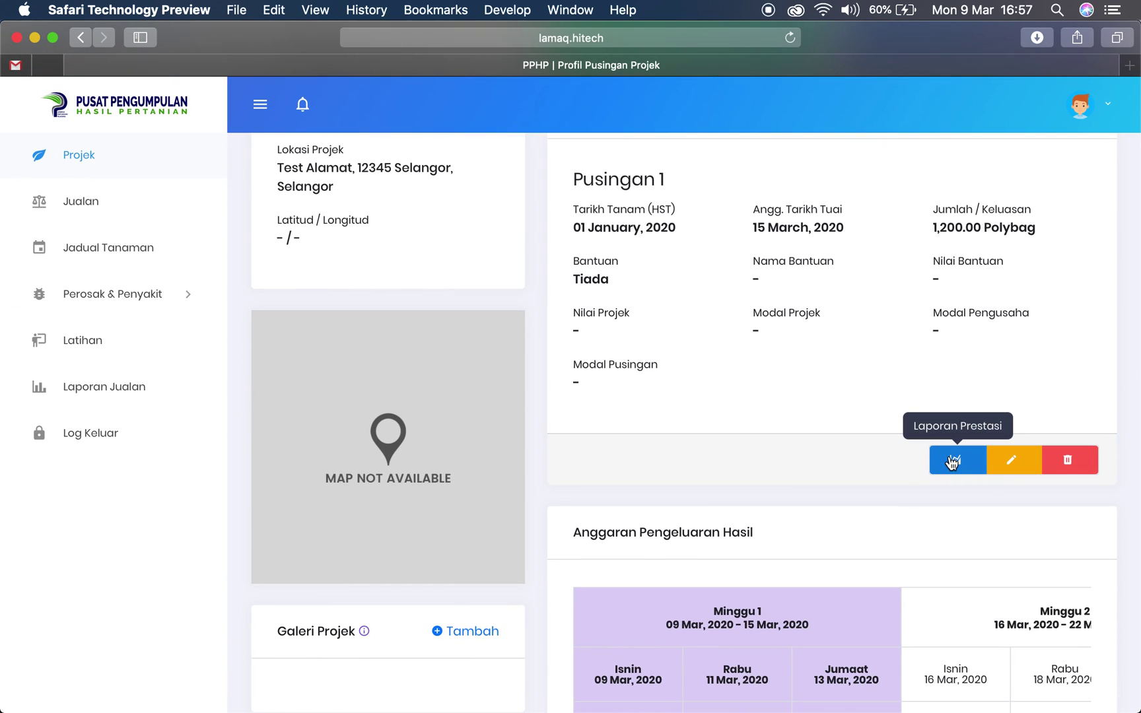
Open Pusingan 1's Laporan Prestasi report and scroll through it
click(952, 463)
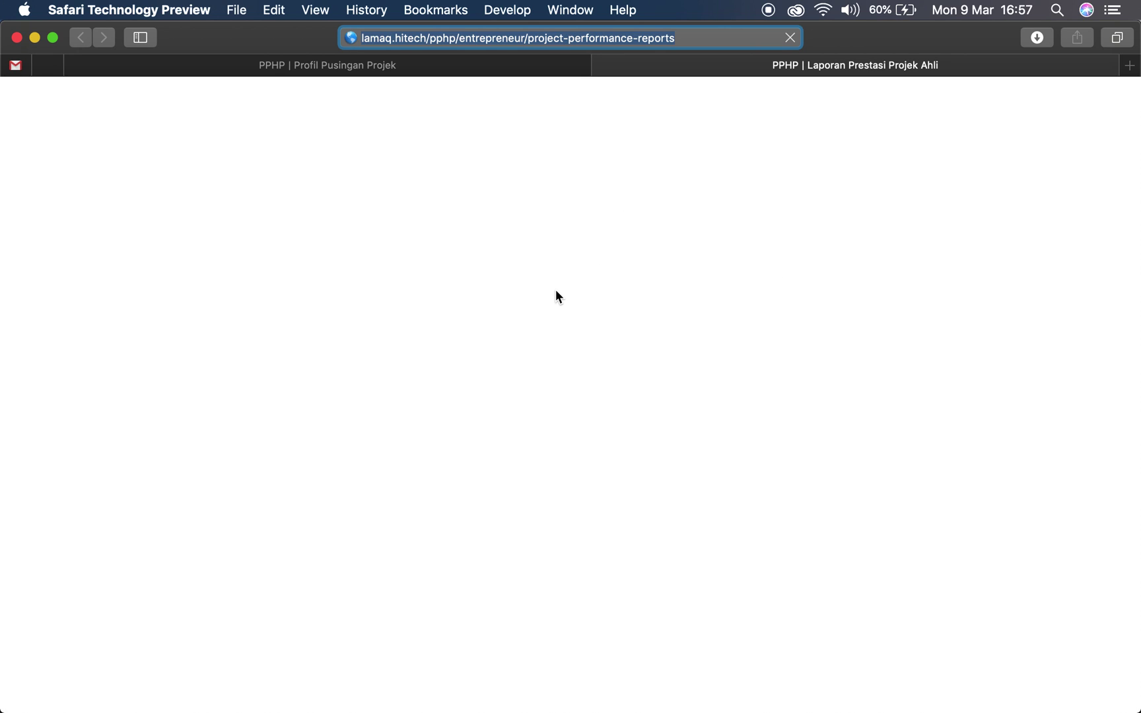
scroll(739, 287, down, 2)
scroll(739, 291, down, 10)
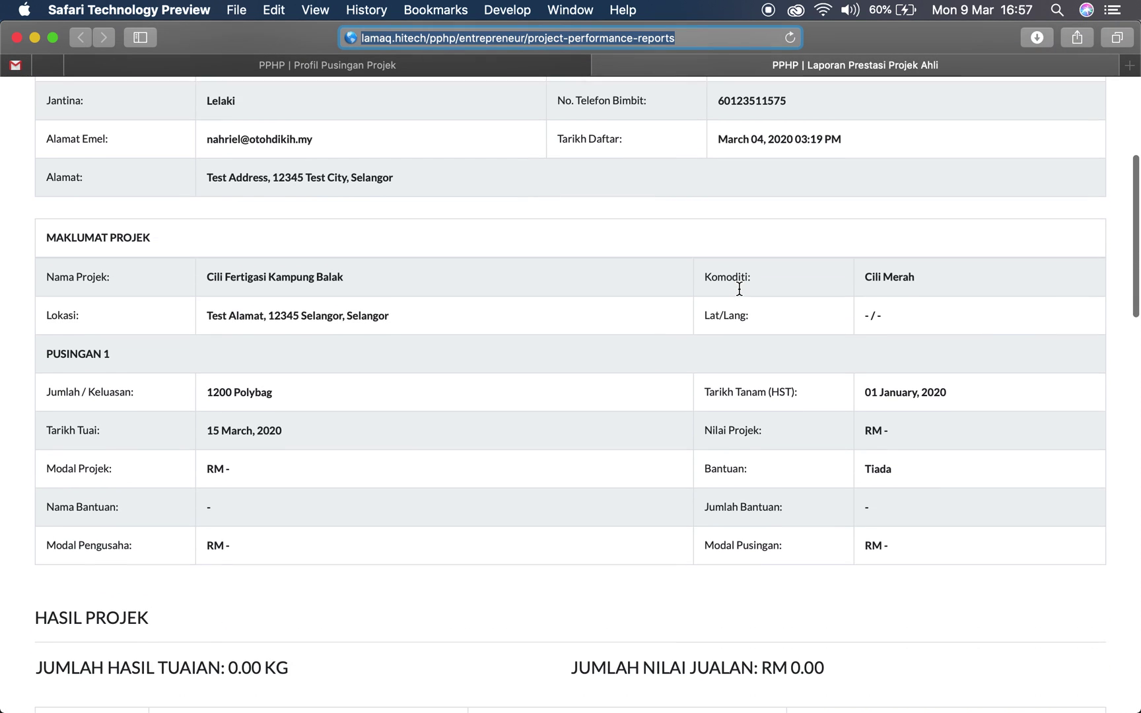
scroll(740, 290, down, 10)
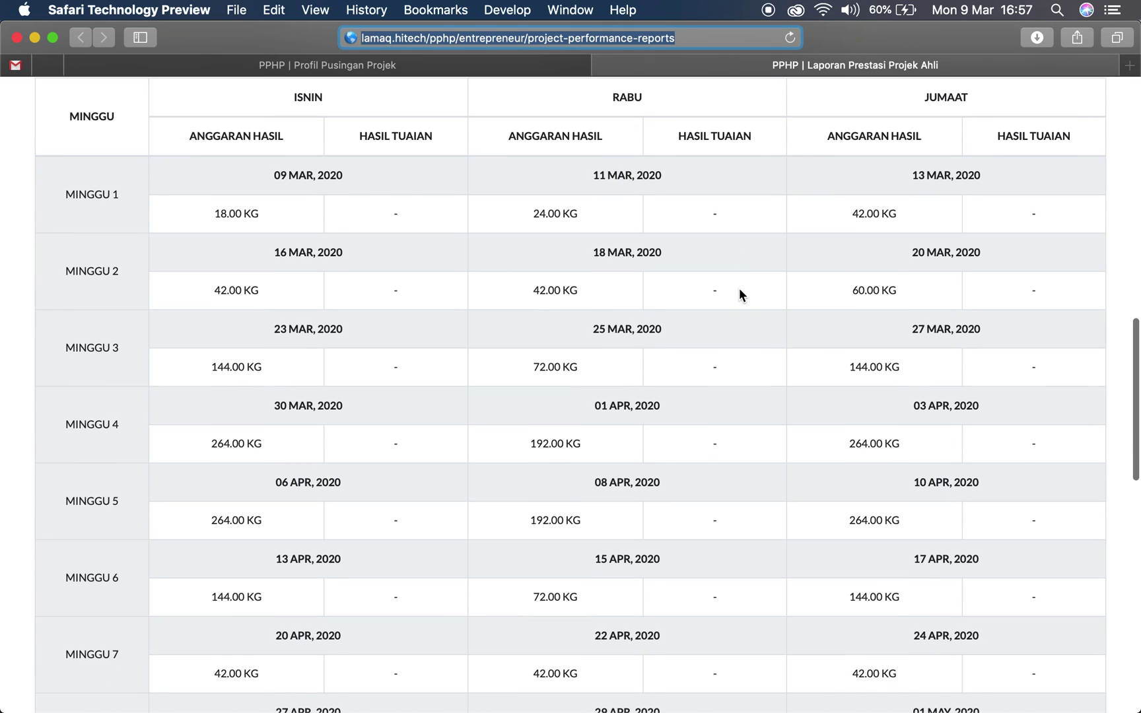
scroll(740, 290, down, 6)
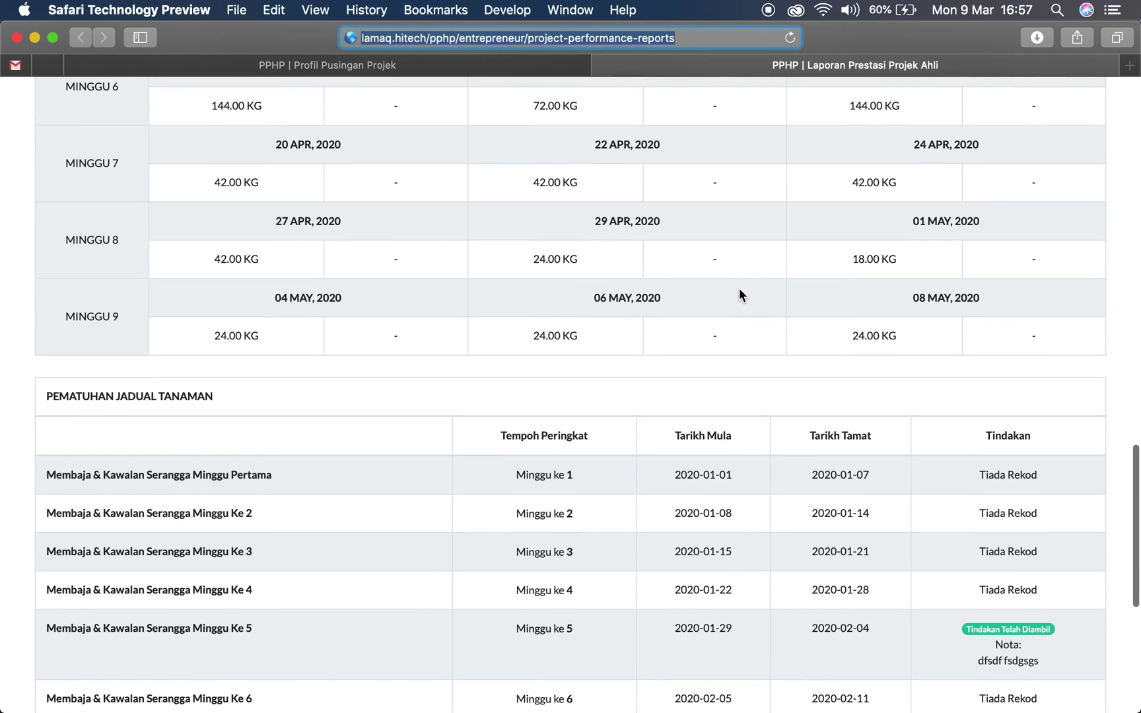
scroll(738, 291, down, 1)
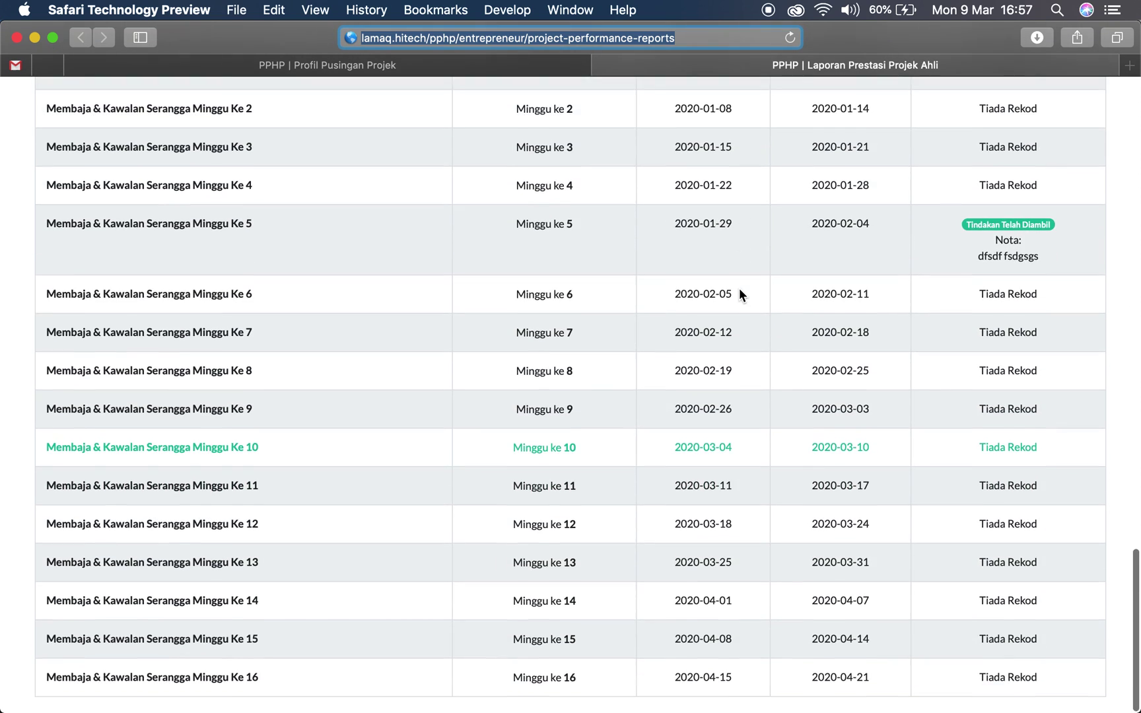
scroll(739, 291, up, 16)
scroll(561, 278, up, 4)
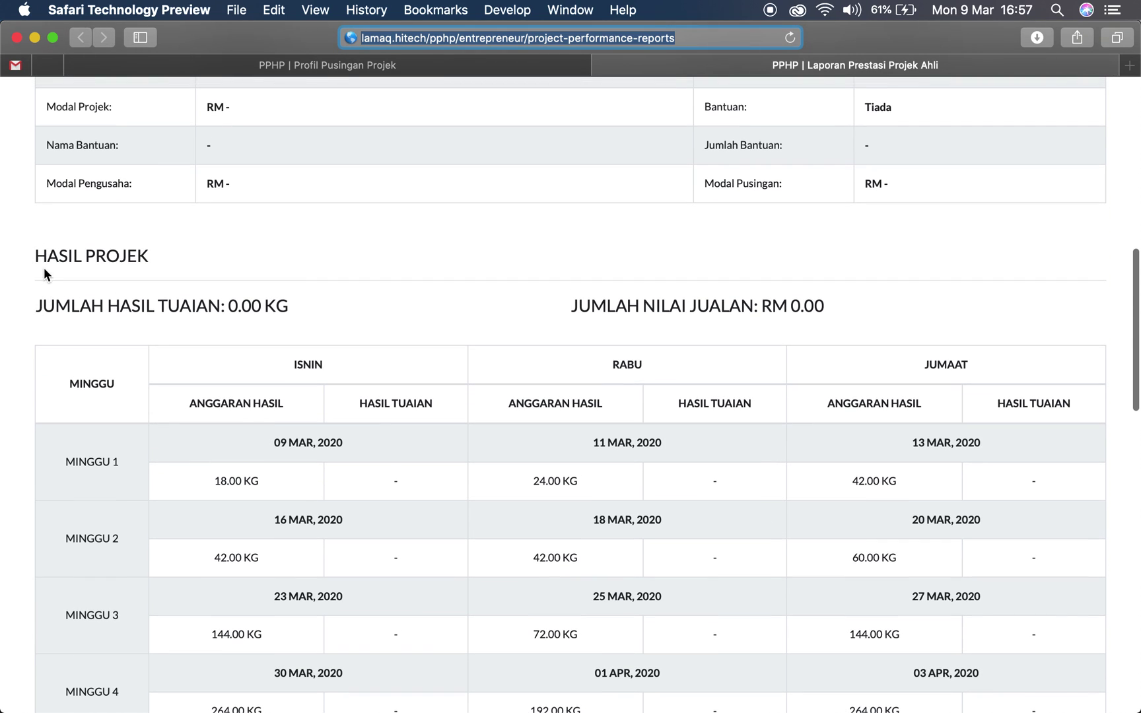
Review the HASIL PROJEK totals: 0.00 KG harvested and RM 0.00 sales
drag(43, 268, 280, 265)
click(631, 320)
drag(558, 315, 678, 313)
drag(206, 302, 263, 305)
scroll(443, 321, up, 1)
drag(753, 314, 807, 312)
scroll(408, 357, up, 1)
scroll(407, 354, down, 3)
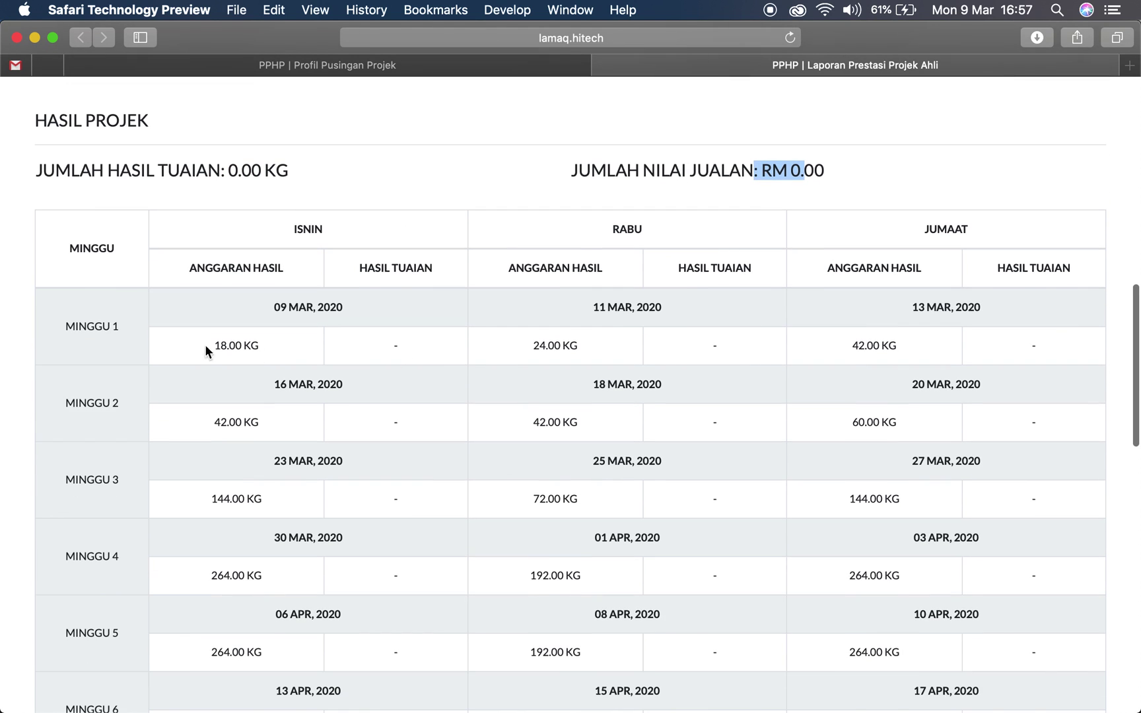
scroll(303, 275, down, 1)
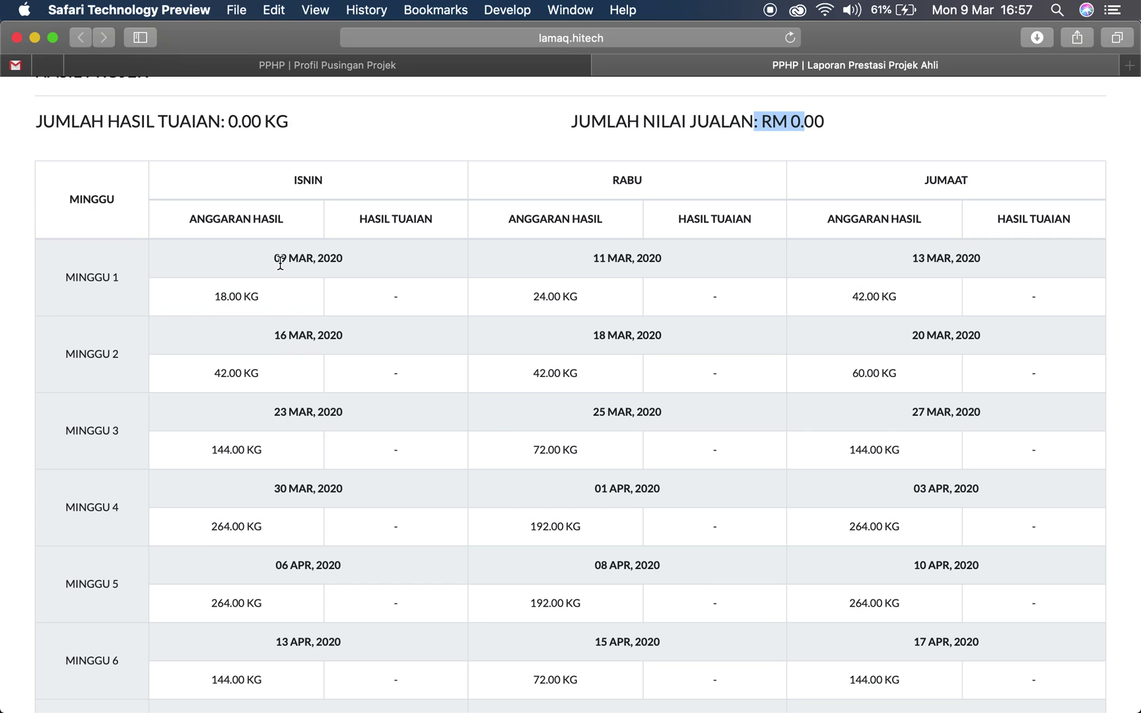
drag(280, 262, 307, 259)
scroll(275, 278, up, 1)
scroll(210, 304, up, 1)
drag(213, 305, 243, 306)
click(396, 304)
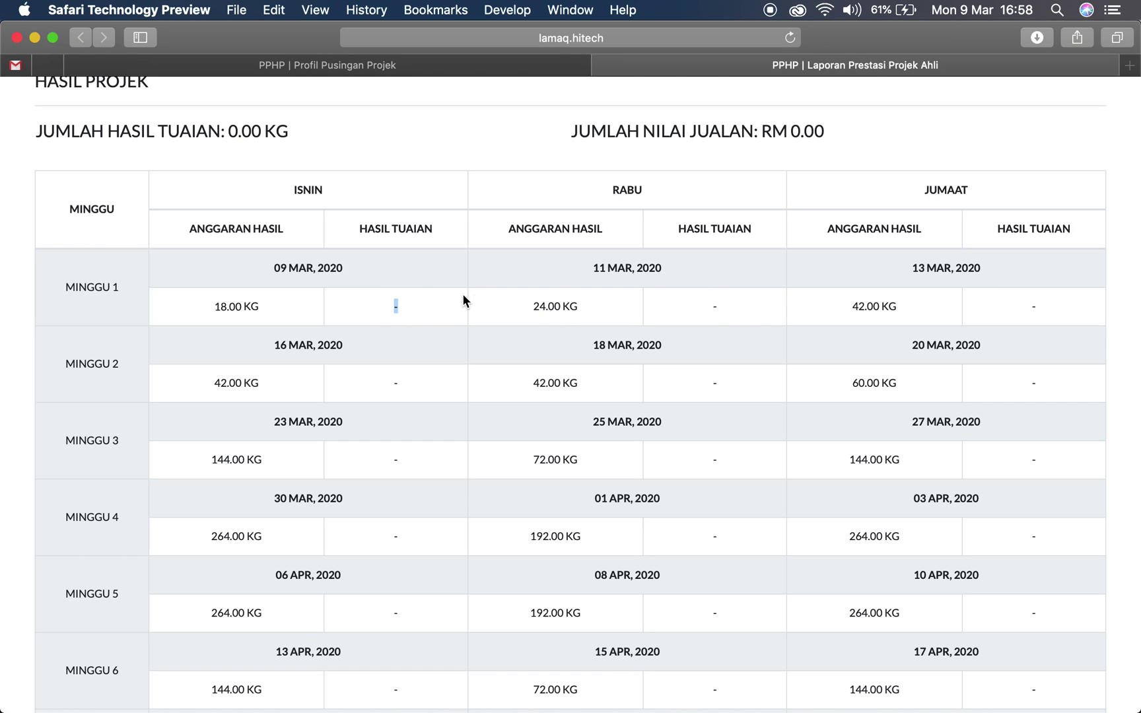
Check the empty Minggu 1 harvest entry, then return to the Pusingan 1 profile tab
drag(391, 301, 419, 310)
scroll(419, 311, up, 10)
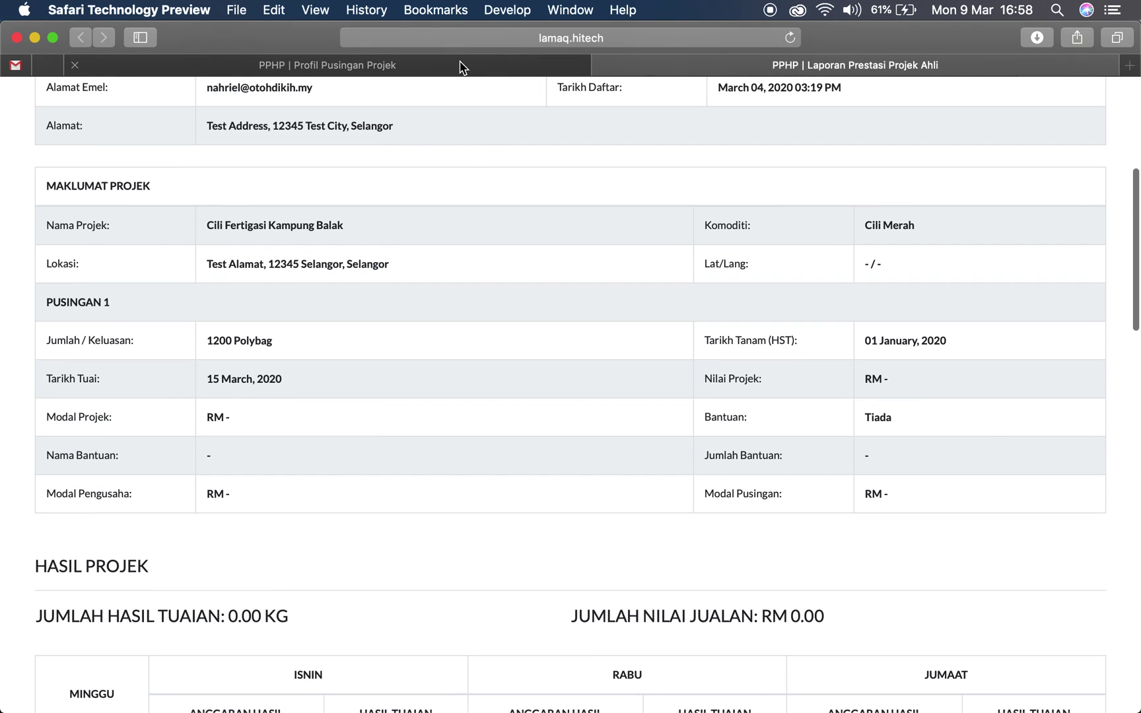
click(462, 66)
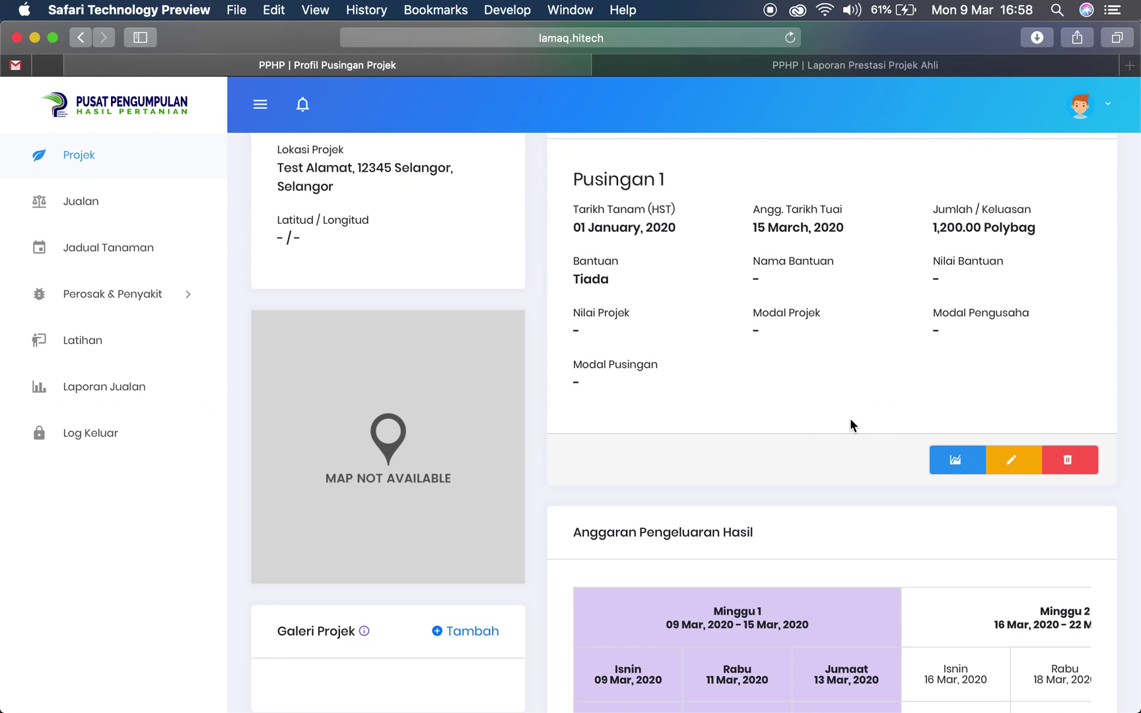
Reopen the Cili Fertigasi Kampung Balak profile and check Pusingan 1 is still Aktif with 1,200.00 Polybag
scroll(849, 422, up, 5)
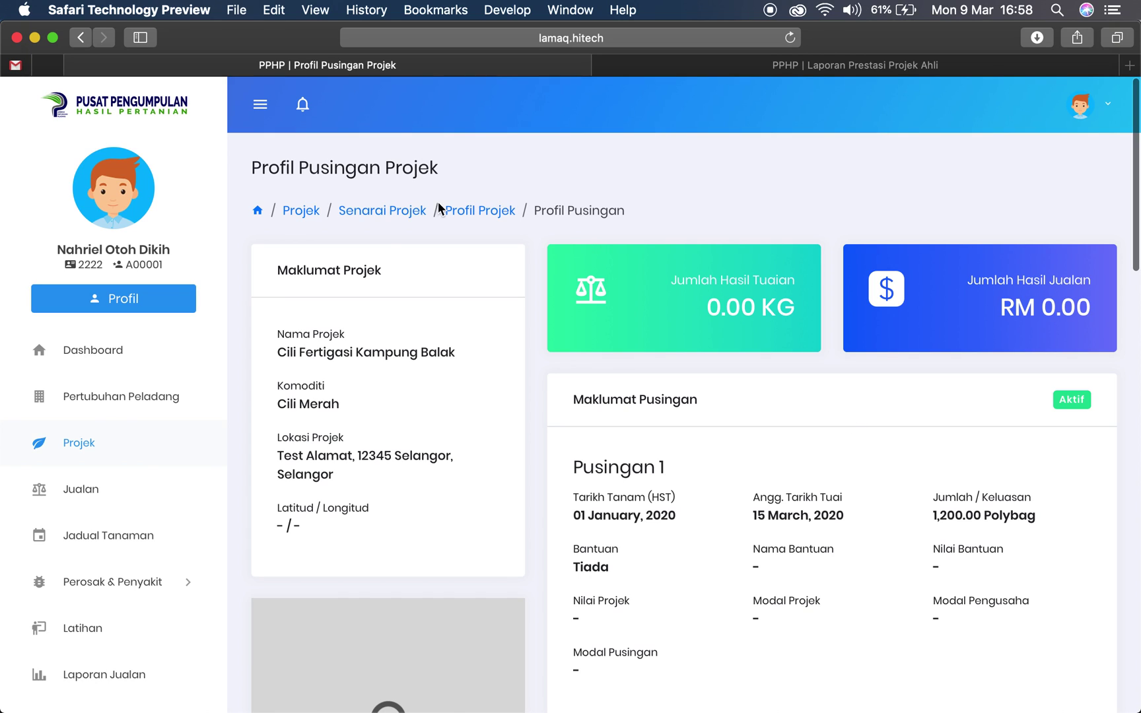
click(467, 210)
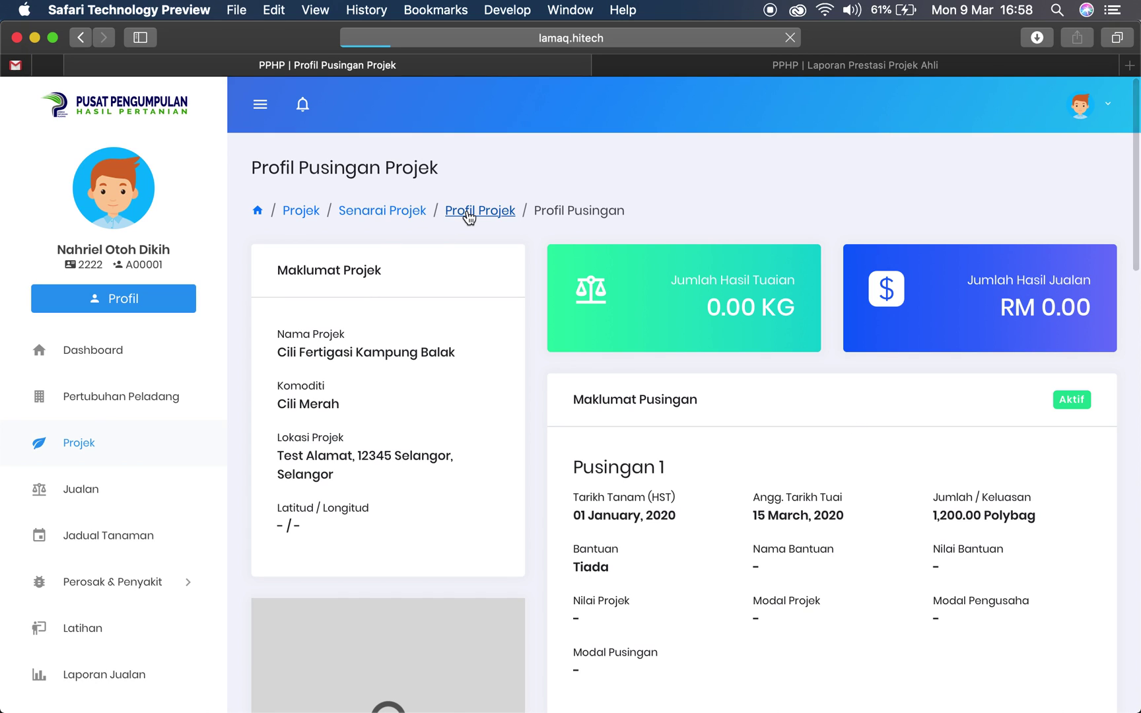
click(86, 445)
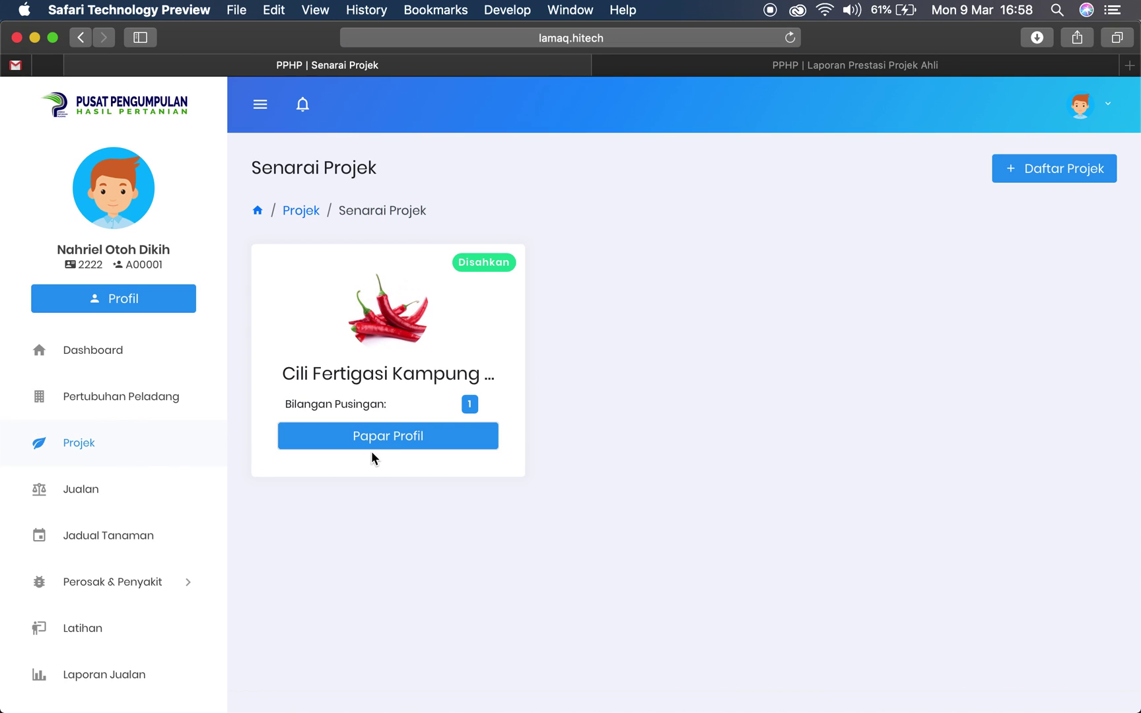
click(383, 437)
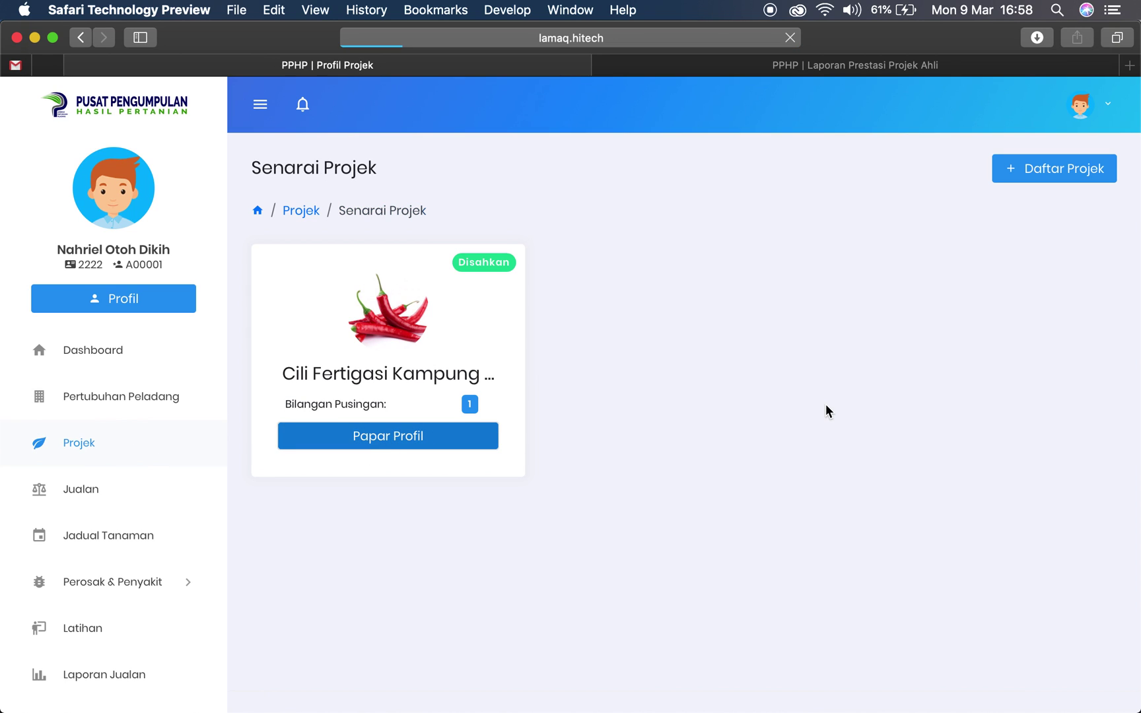
scroll(1064, 447, down, 2)
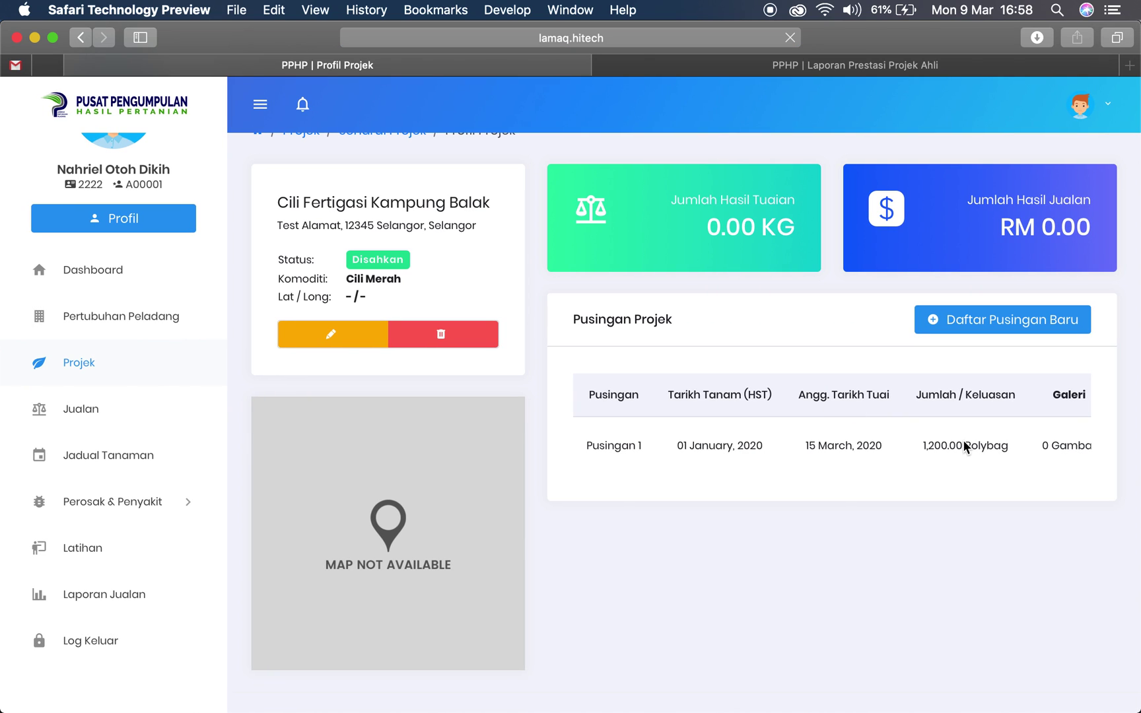
scroll(962, 440, right, 5)
scroll(963, 440, right, 1)
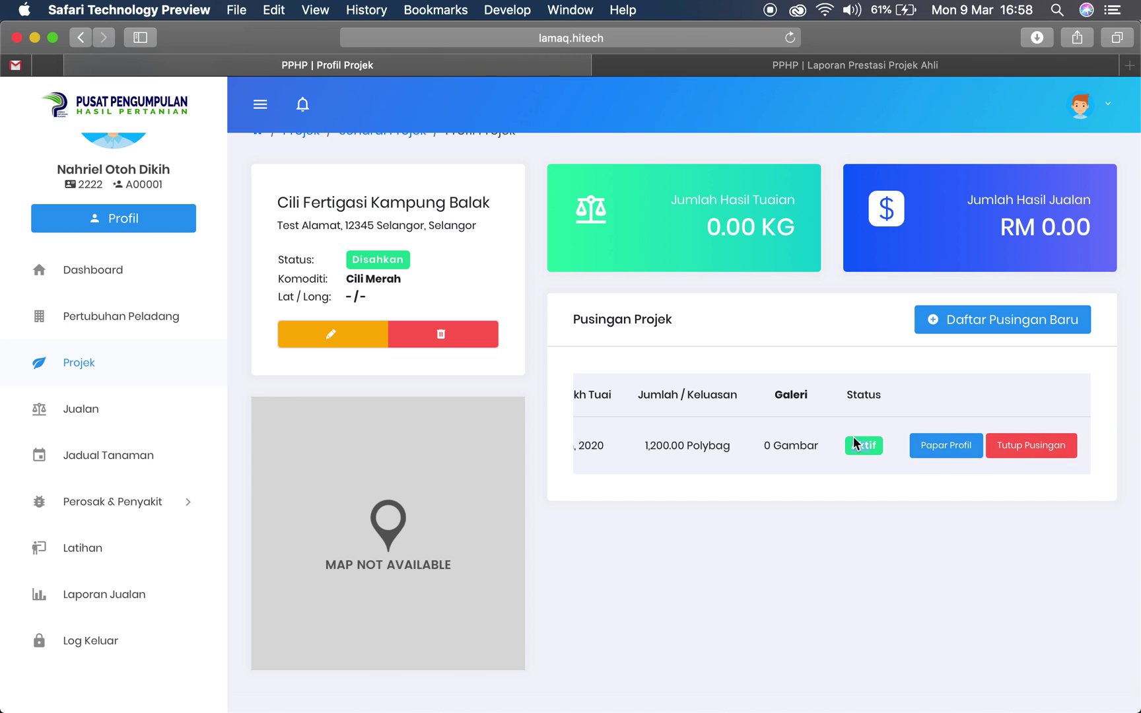
scroll(832, 447, left, 8)
scroll(793, 449, right, 5)
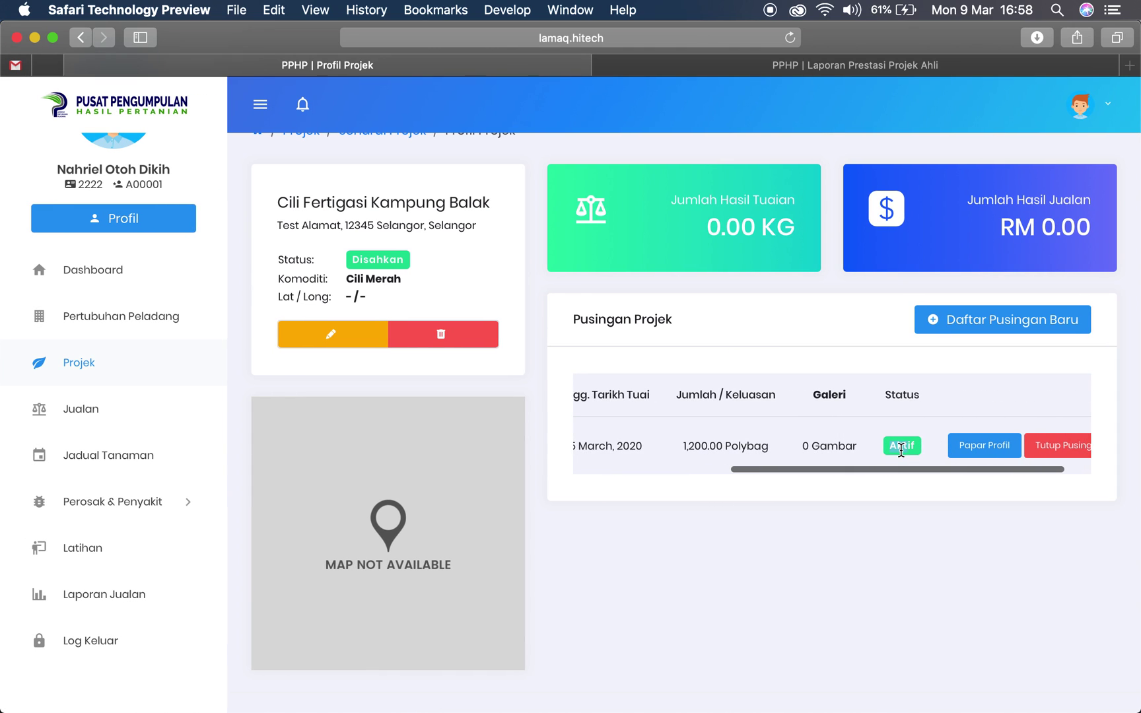
click(979, 325)
drag(382, 438, 679, 499)
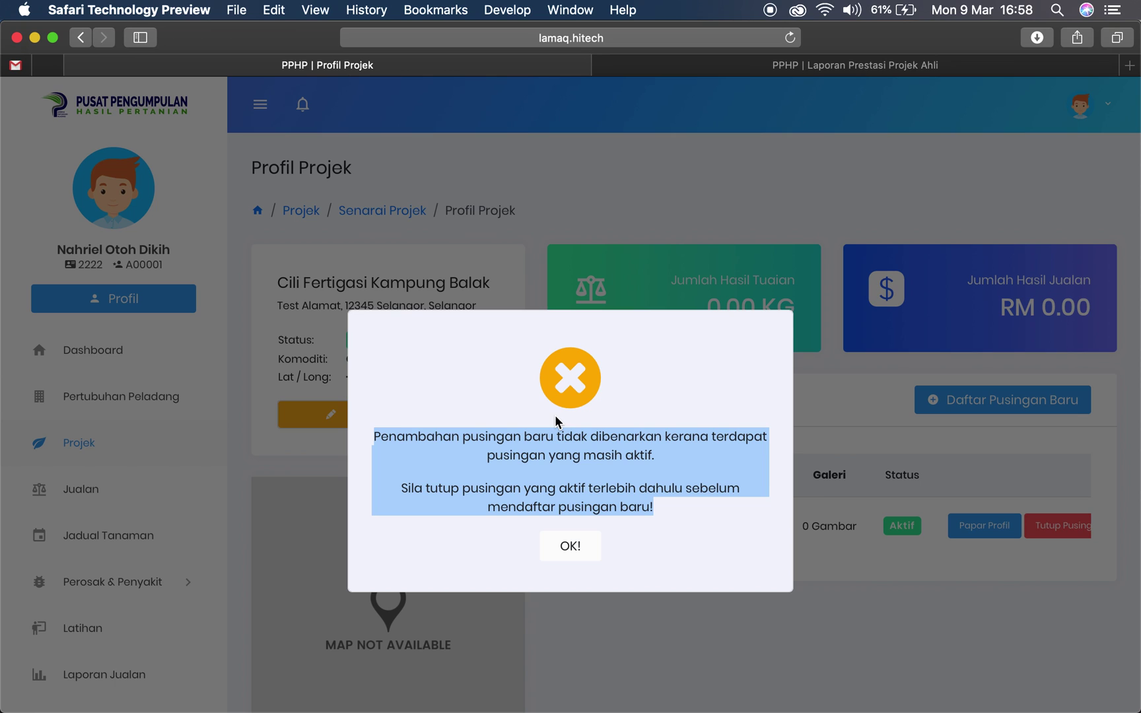
click(562, 548)
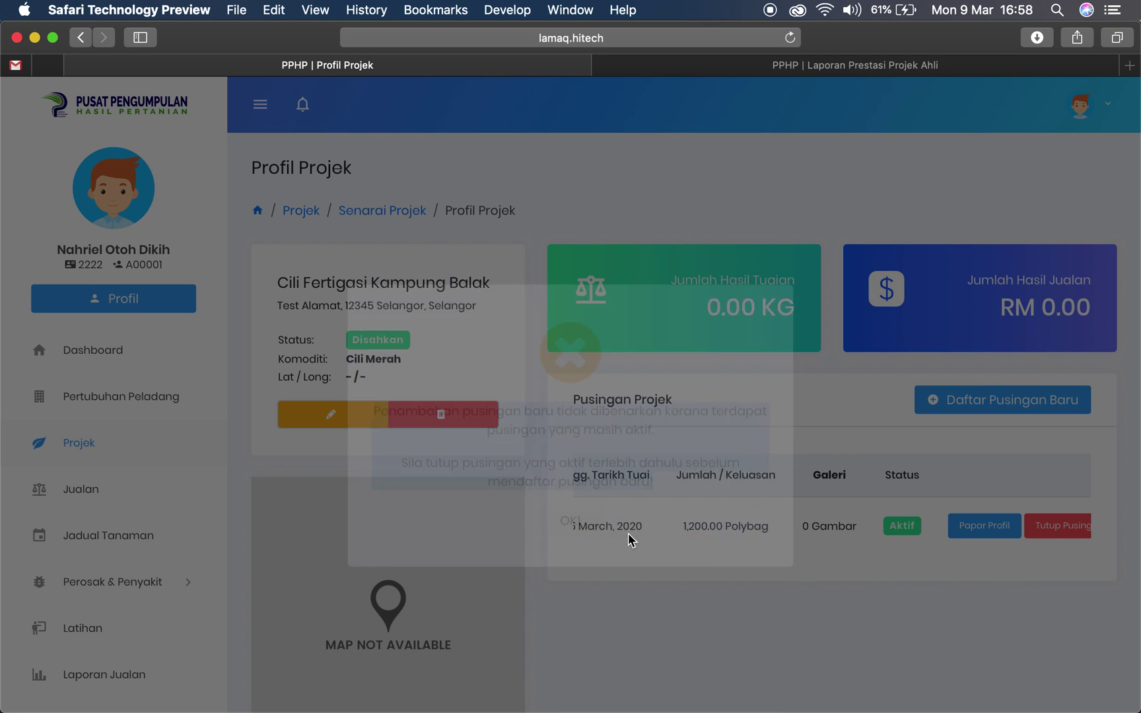
scroll(960, 538, right, 2)
scroll(961, 538, left, 3)
scroll(960, 538, left, 2)
scroll(961, 537, right, 4)
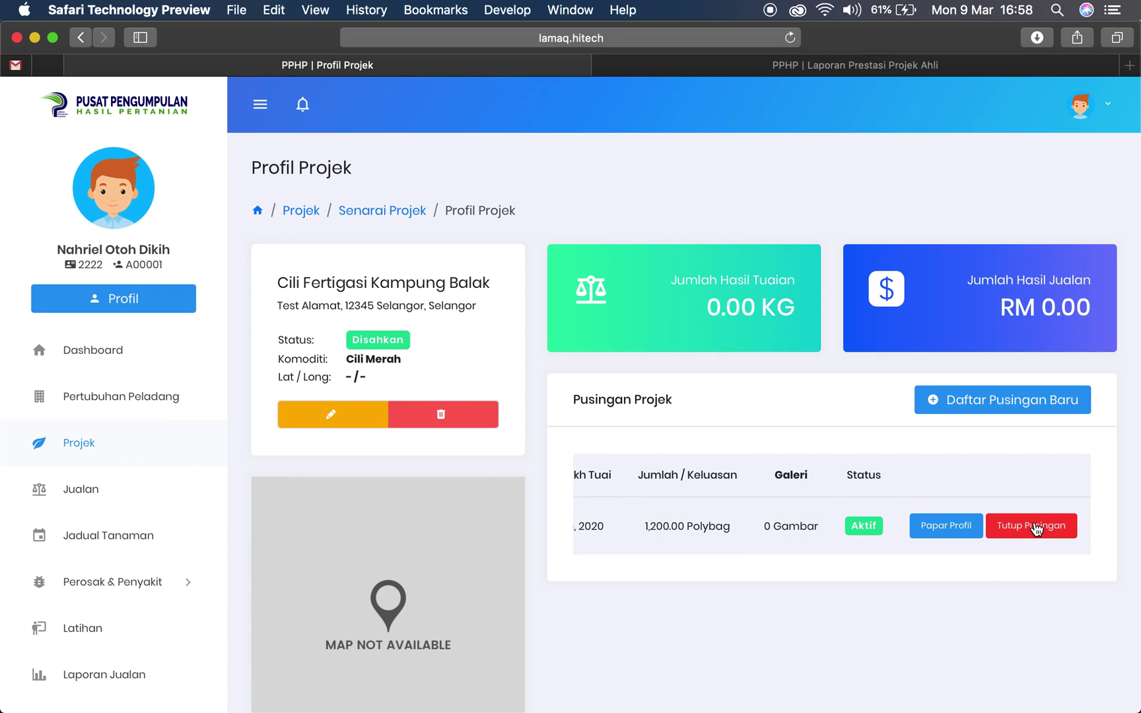
Close Pusingan 1 with Tutup Pusingan, confirm Ya, Pasti!, and verify it reads Ditutup
click(1025, 527)
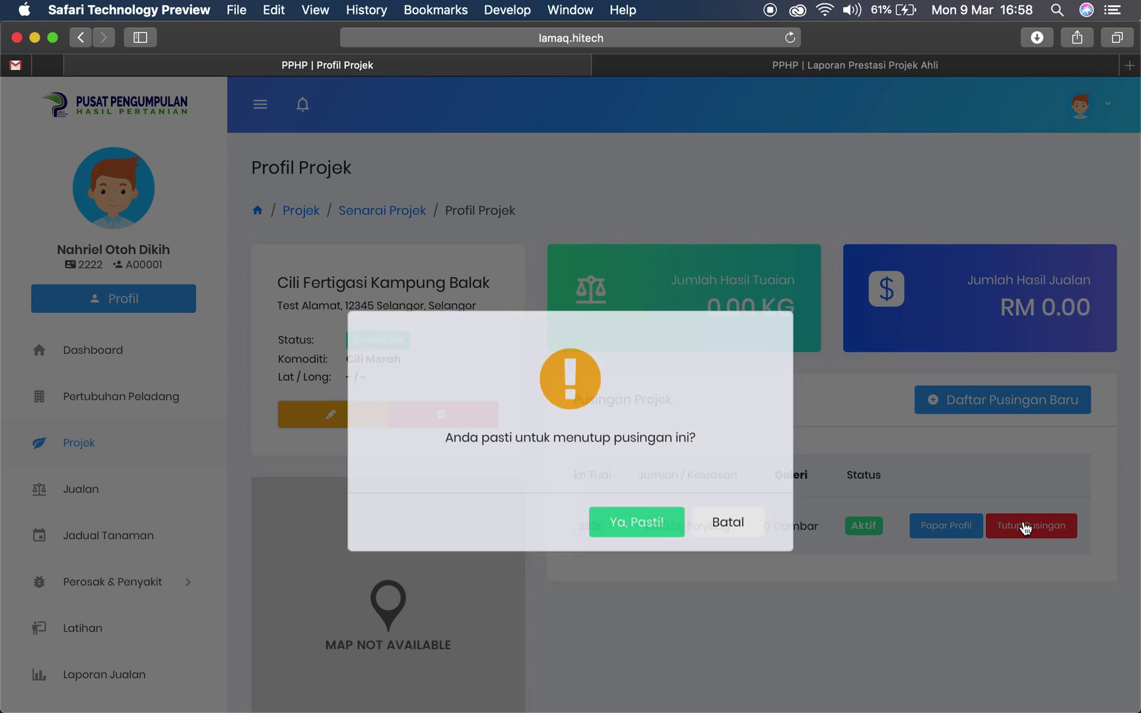
click(599, 547)
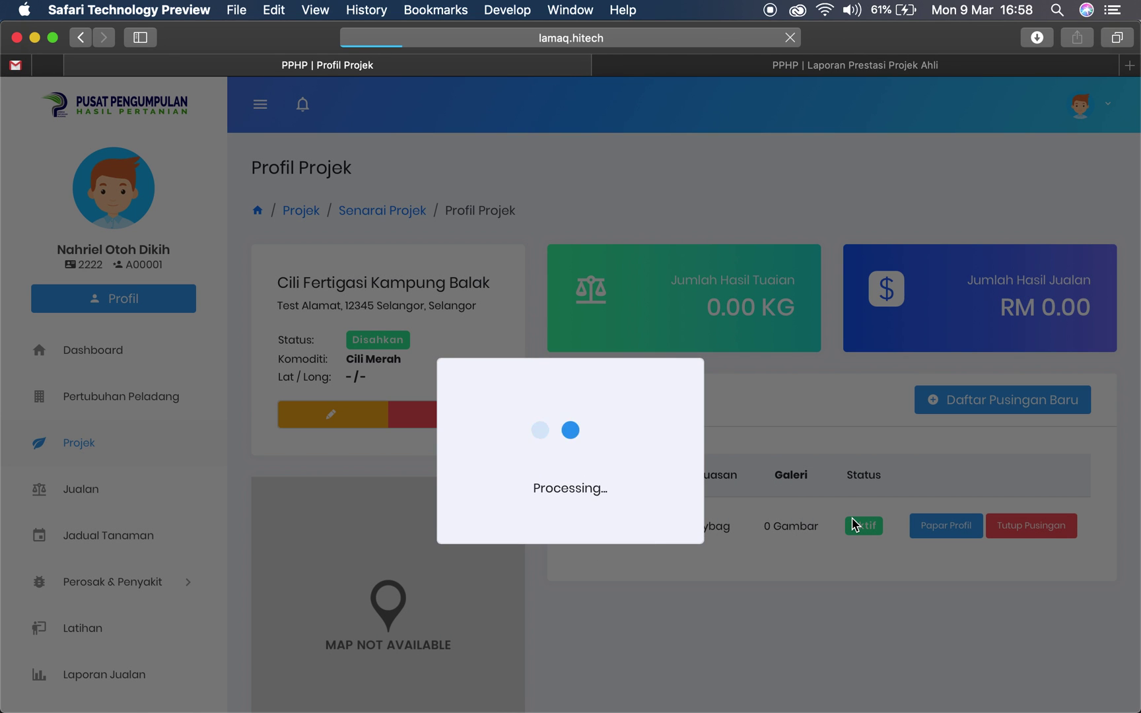
scroll(851, 525, down, 1)
scroll(963, 517, right, 5)
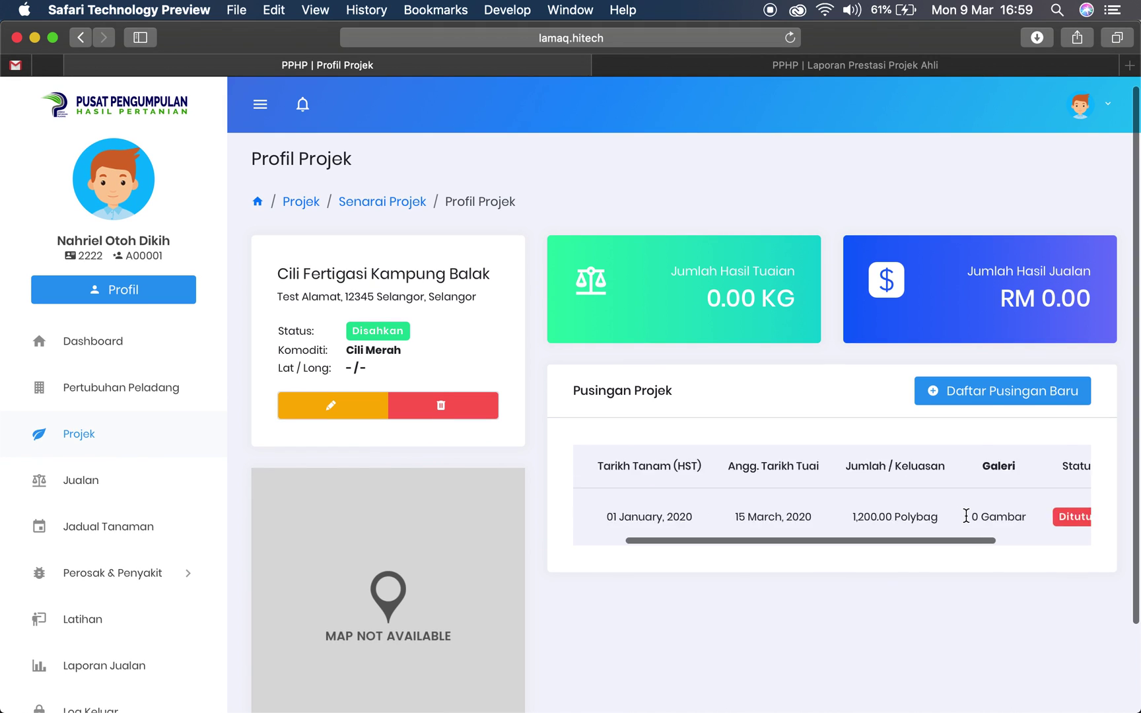
double_click(957, 517)
scroll(990, 509, up, 1)
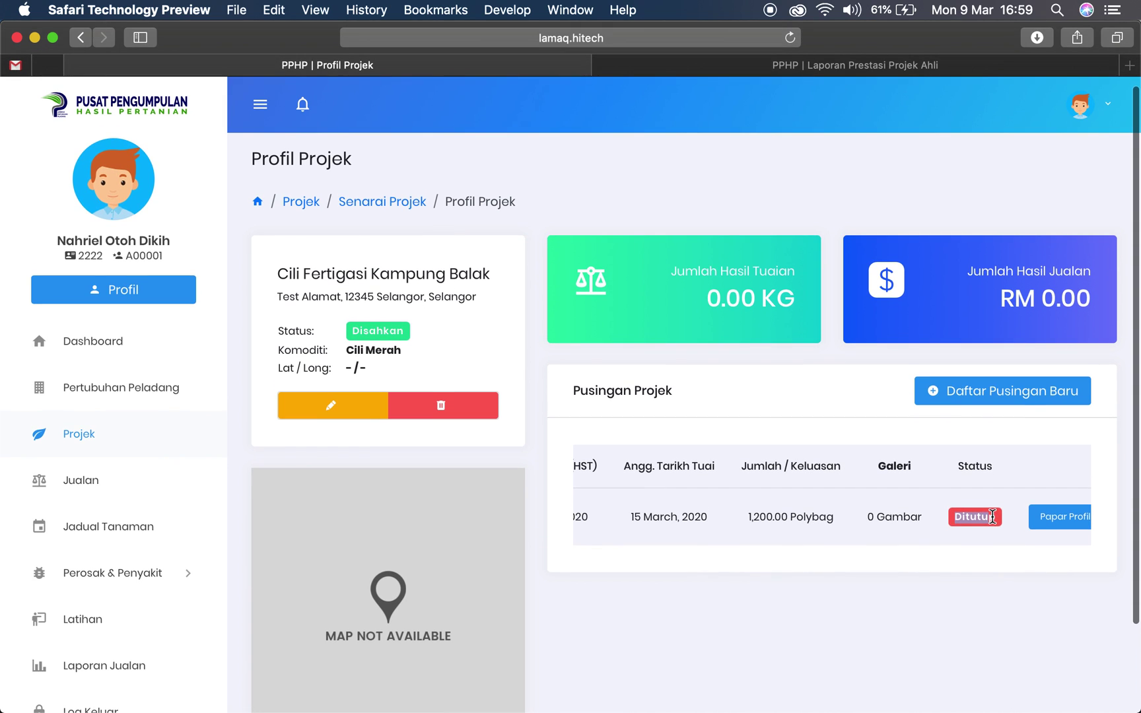
click(1014, 396)
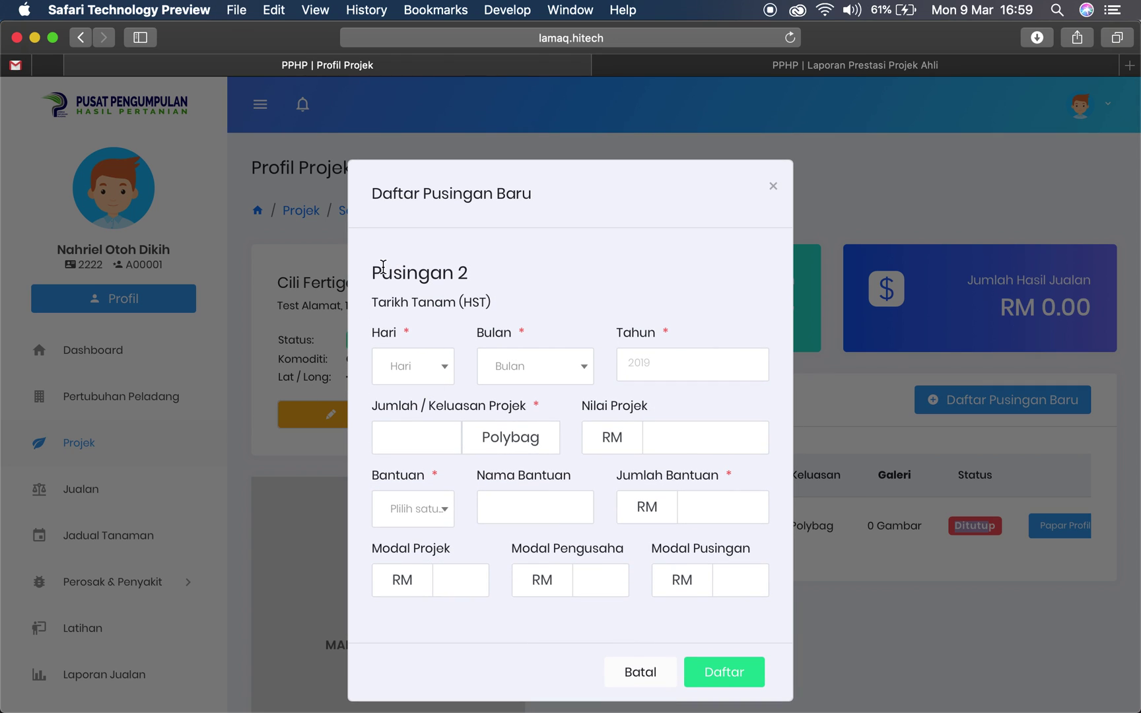
Set Pusingan 2's planting day to 01 and month to Mac
drag(373, 269, 466, 268)
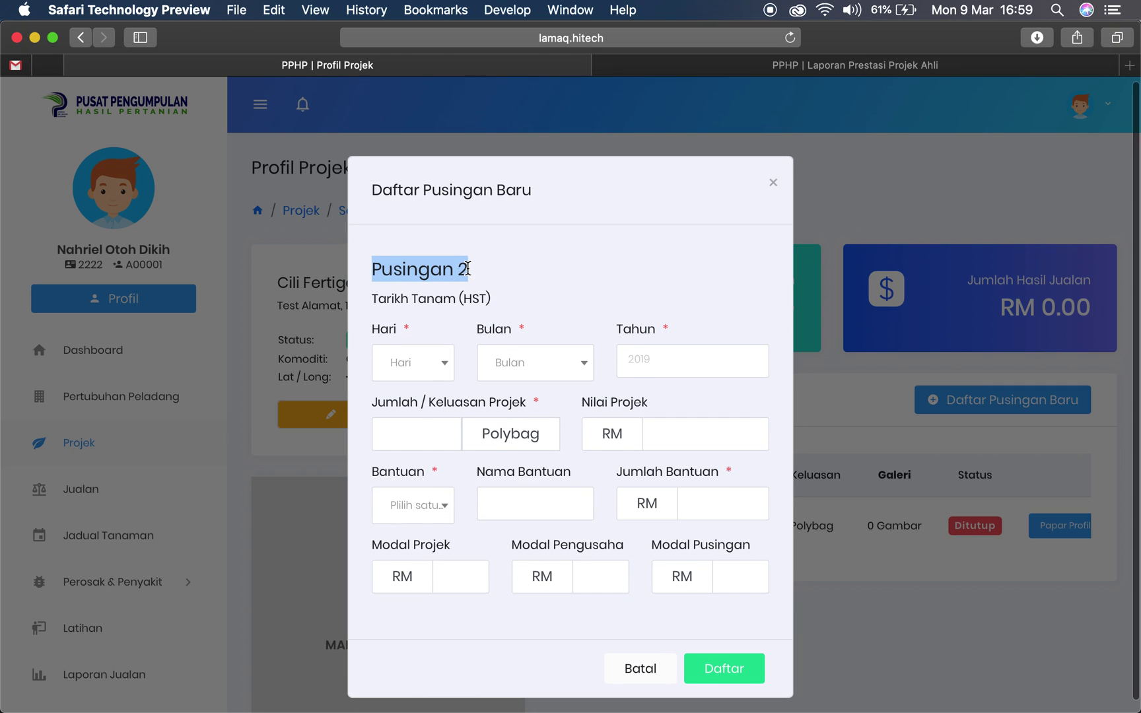
click(453, 274)
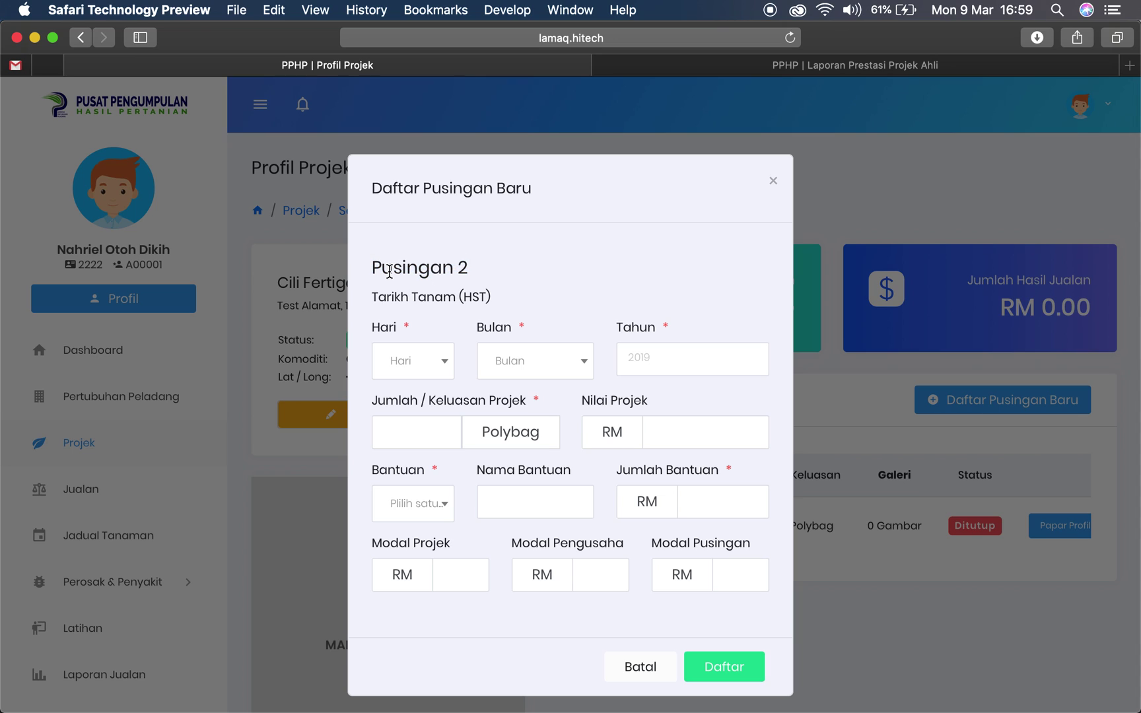
drag(374, 266, 485, 263)
scroll(486, 263, up, 1)
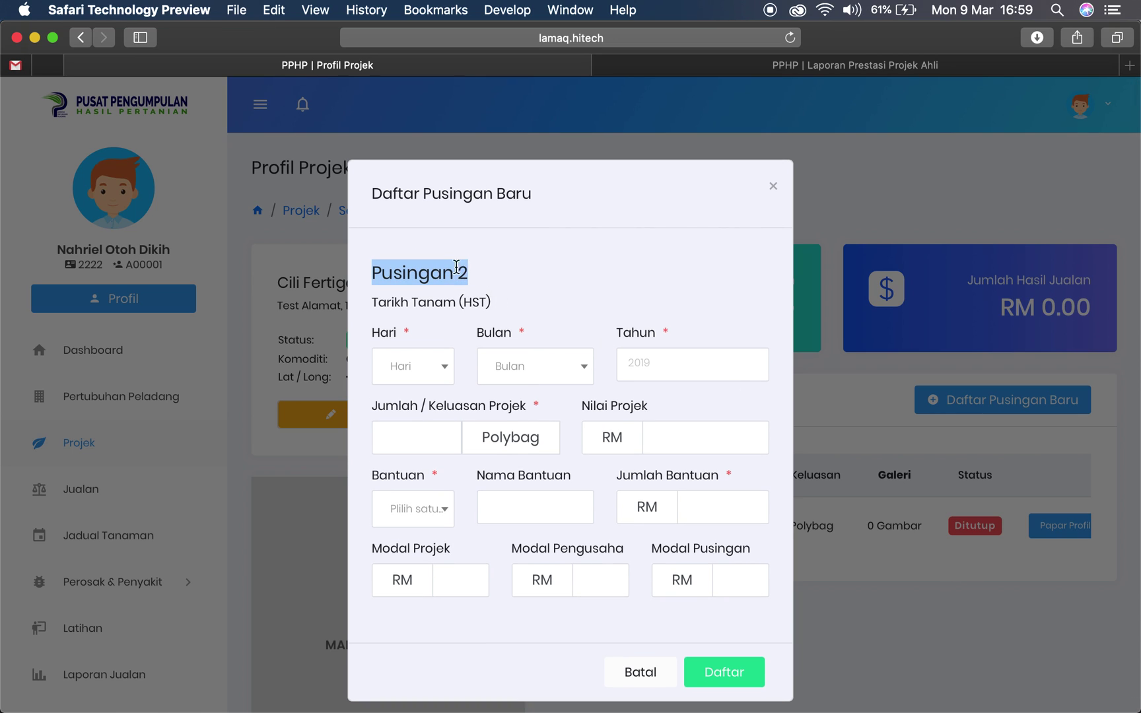
drag(461, 270, 481, 272)
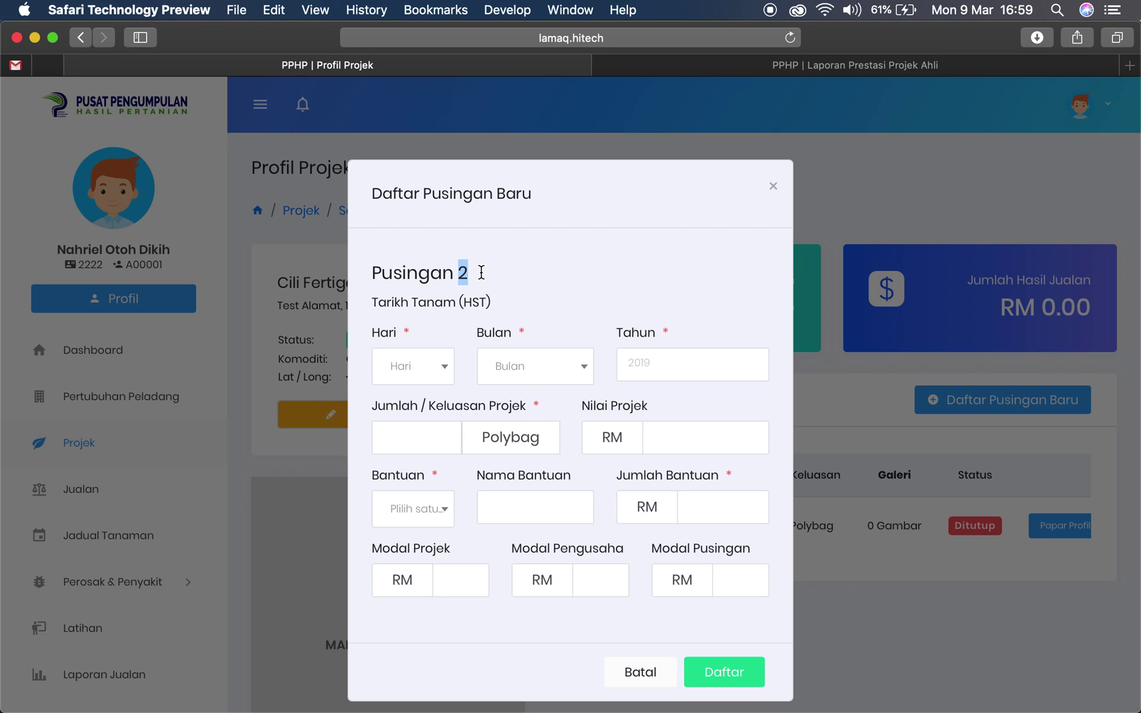
click(439, 368)
click(539, 381)
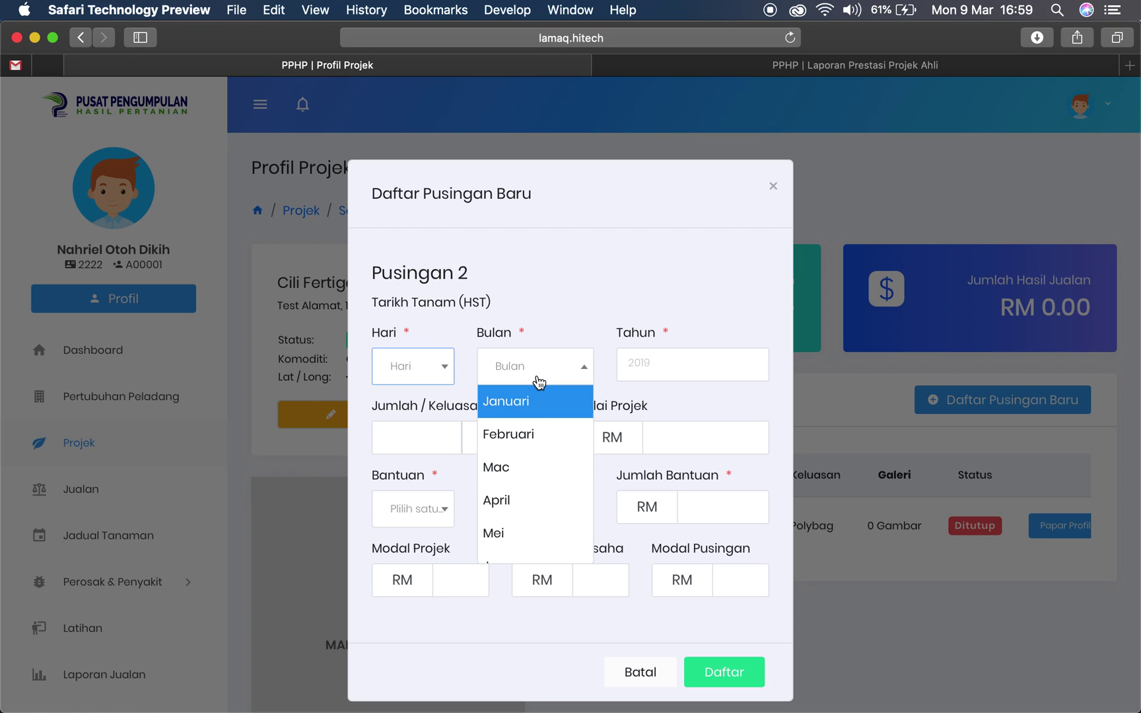
click(655, 393)
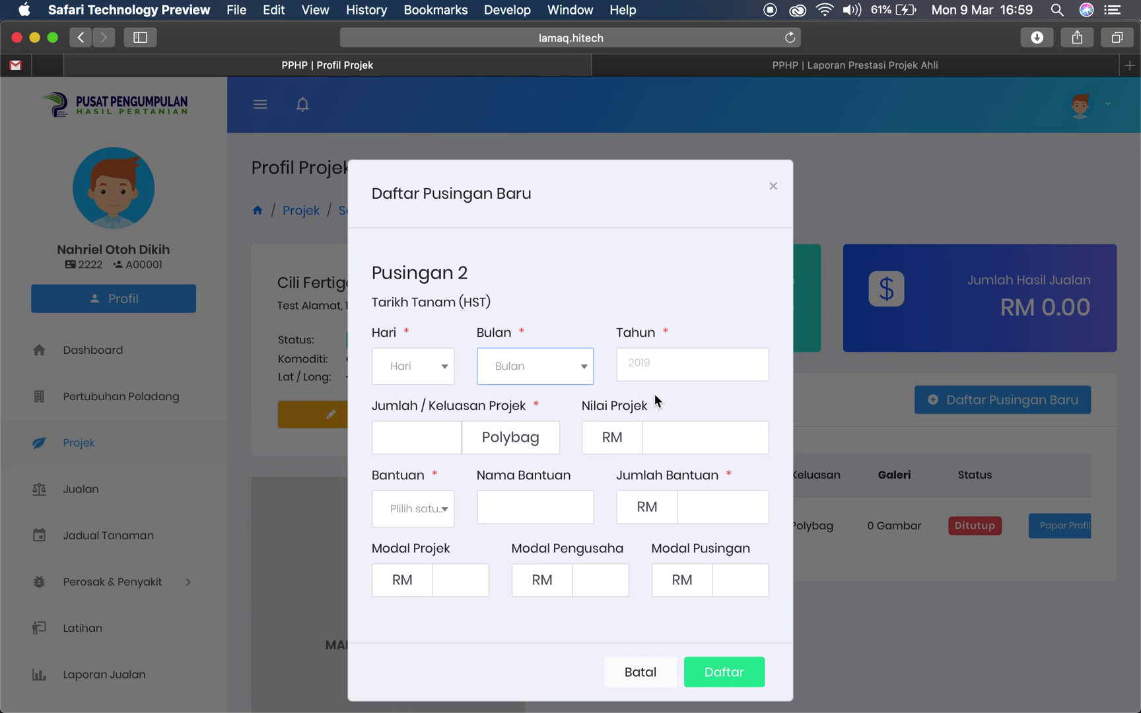
click(449, 368)
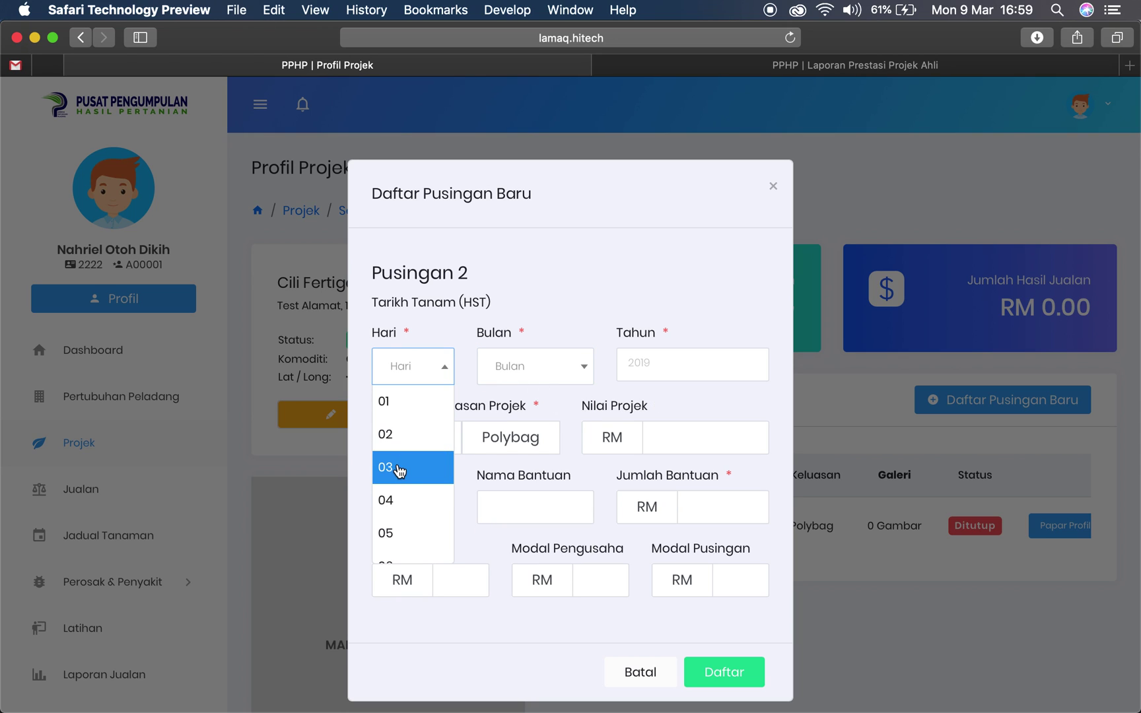
click(400, 469)
click(433, 378)
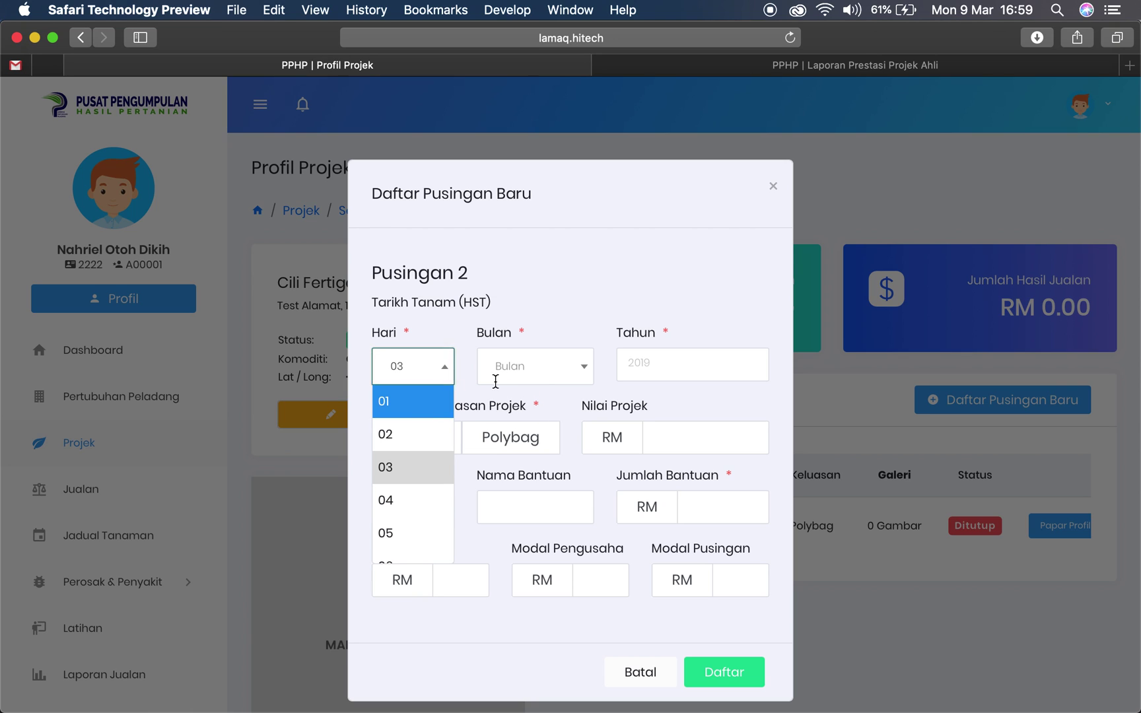
click(423, 404)
click(540, 383)
click(522, 468)
Enter planting year 2020 and 1500 polybags
click(640, 359)
text(2)
click(442, 430)
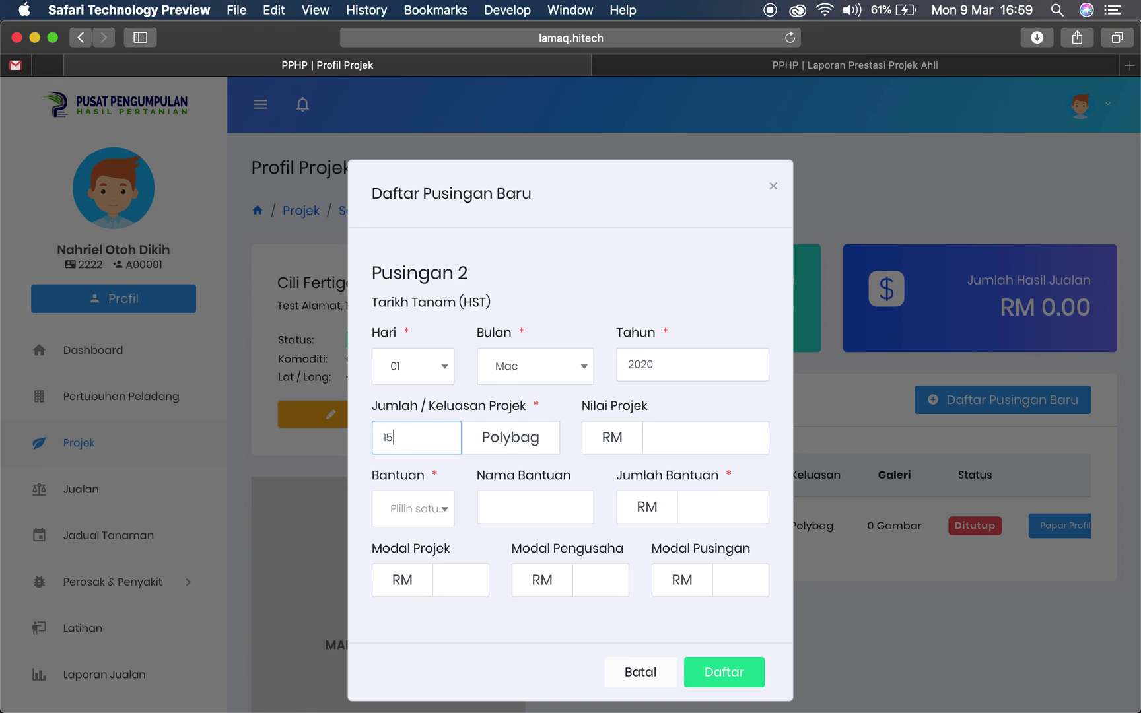
text(1500)
Add Kerajaan aid 'Usahawan Muda' of RM 10000 and submit the registration with Daftar
click(396, 505)
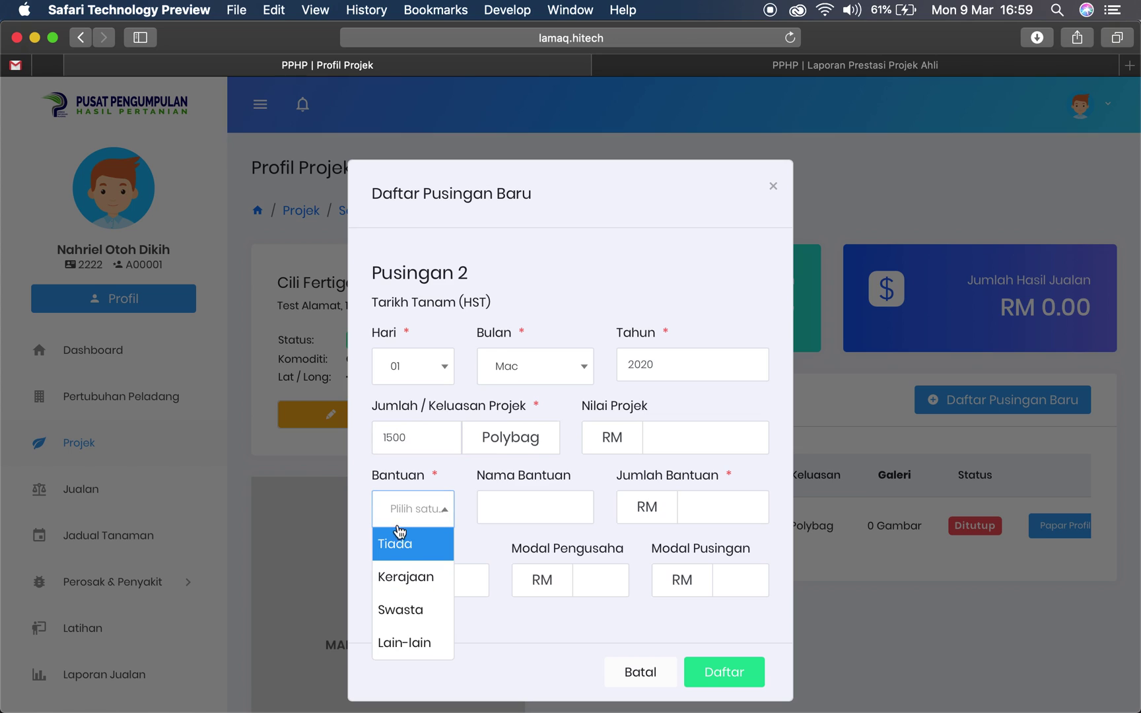
click(402, 576)
click(561, 499)
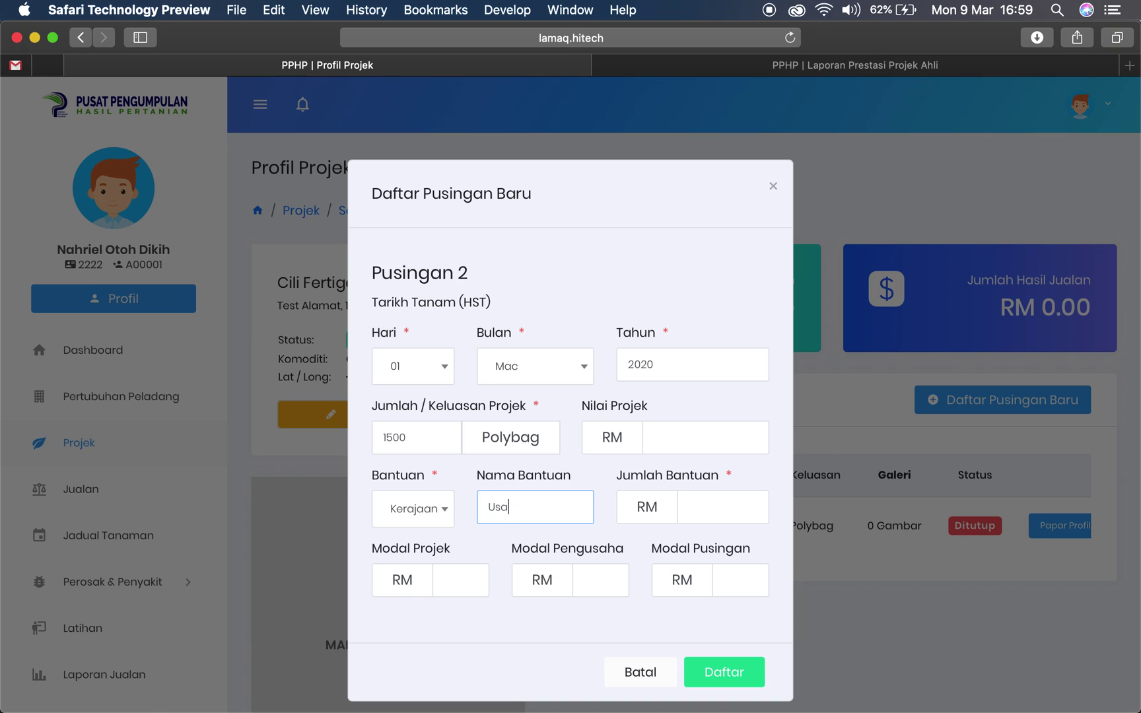
text(Usahawan Muda)
click(733, 510)
text(10000)
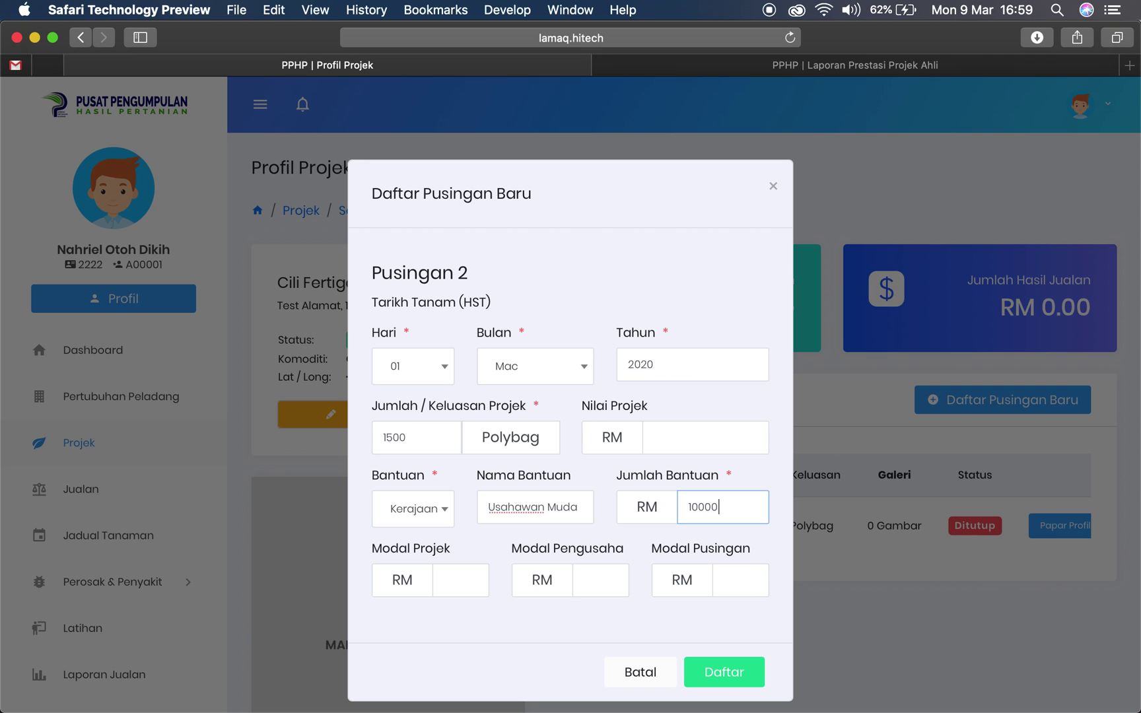
click(724, 671)
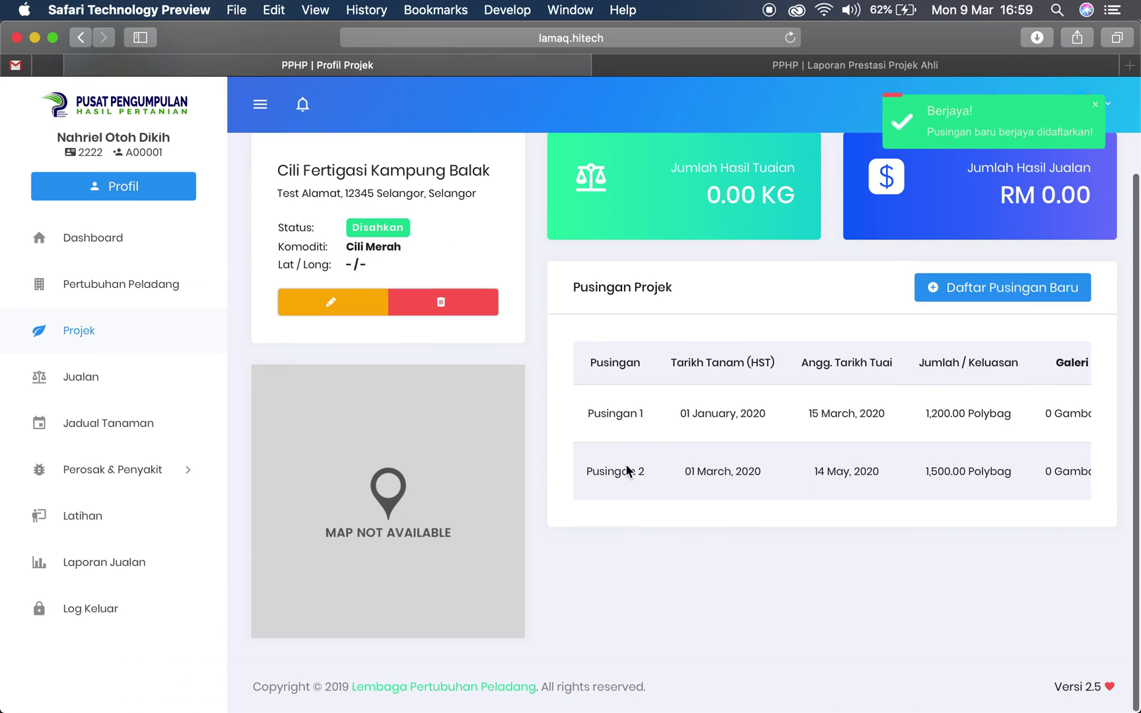
Scroll the rounds table right to see Pusingan 1 Ditutup and Pusingan 2 Belum Disahkan
scroll(723, 471, right, 3)
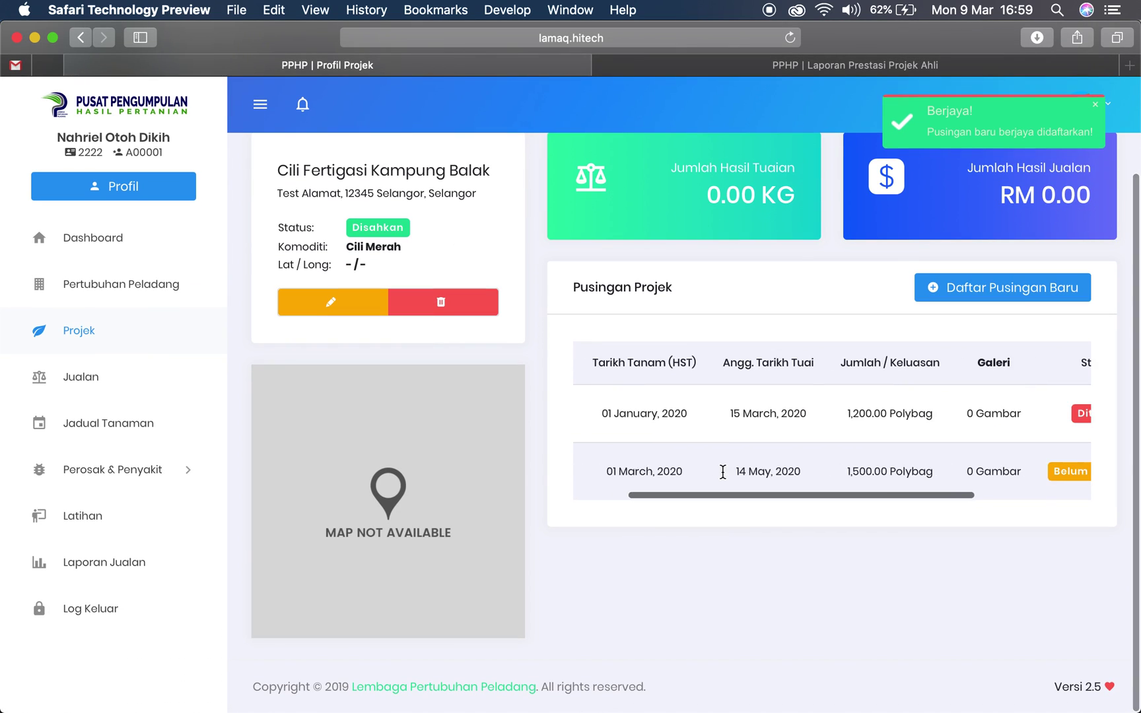
scroll(723, 471, right, 5)
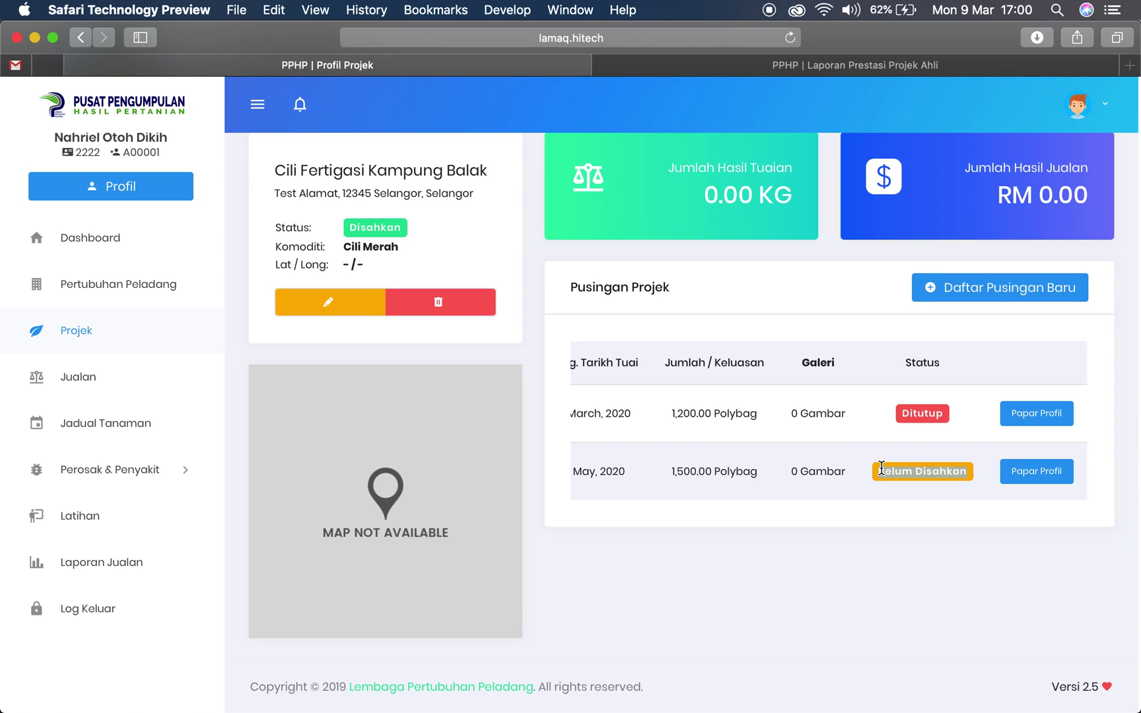
Open Pusingan 2's Pendaftaran Pusingan Baru page and check its registration record
click(1038, 476)
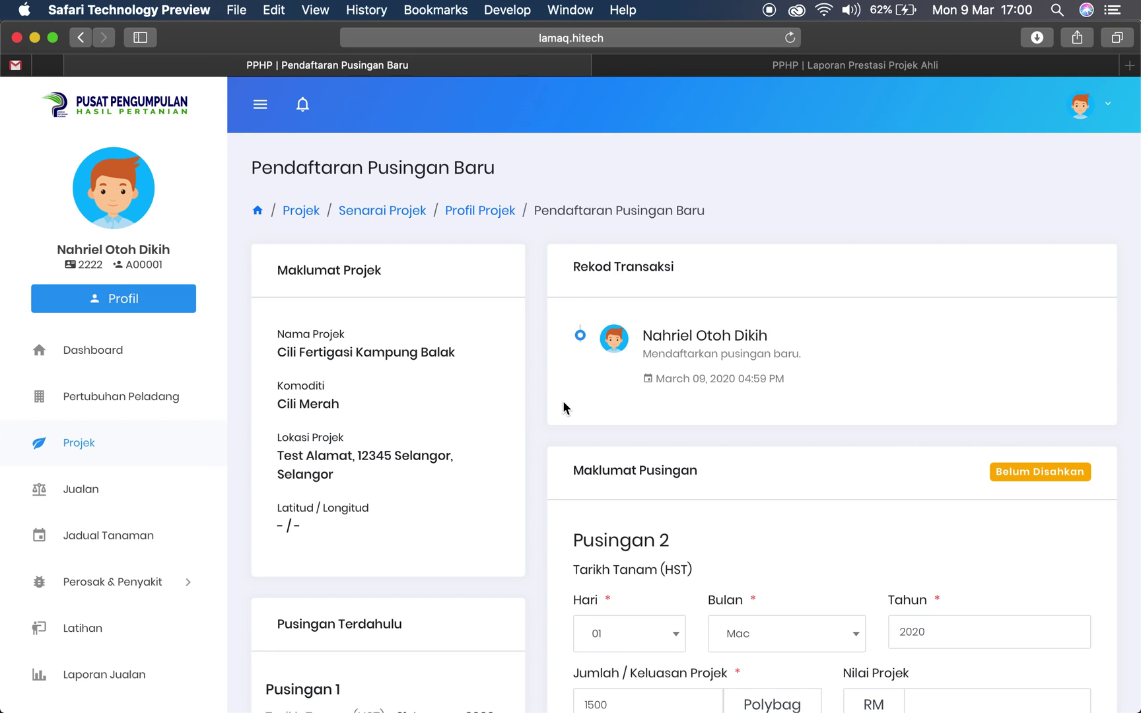
scroll(563, 396, down, 3)
scroll(563, 386, up, 1)
scroll(517, 265, down, 2)
scroll(608, 282, up, 4)
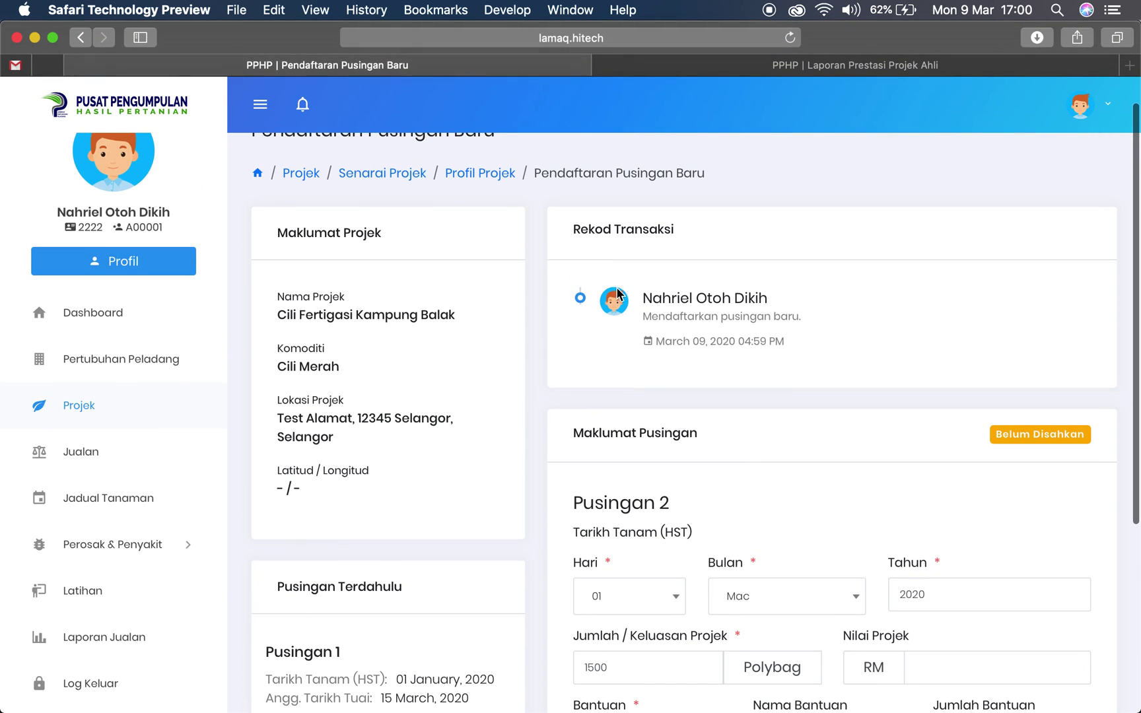
drag(647, 292, 800, 323)
click(805, 352)
Review the Pusingan Terdahulu card showing Pusingan 1's harvest date of 15 March 2020
scroll(596, 355, down, 1)
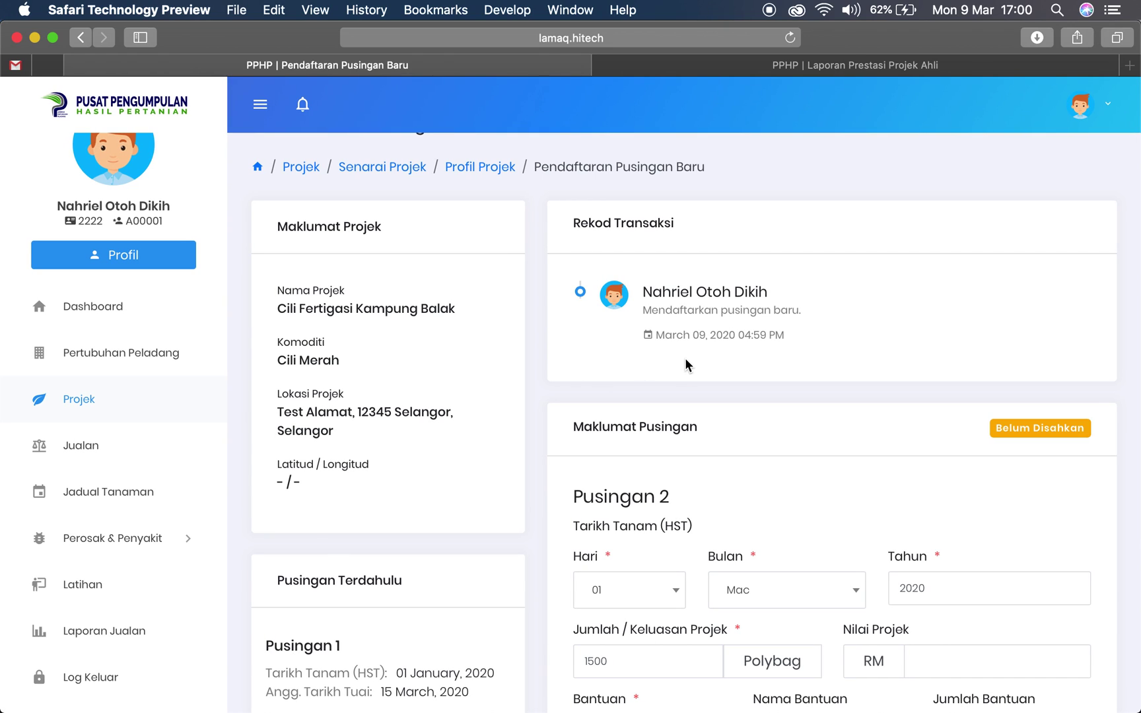
scroll(710, 365, down, 5)
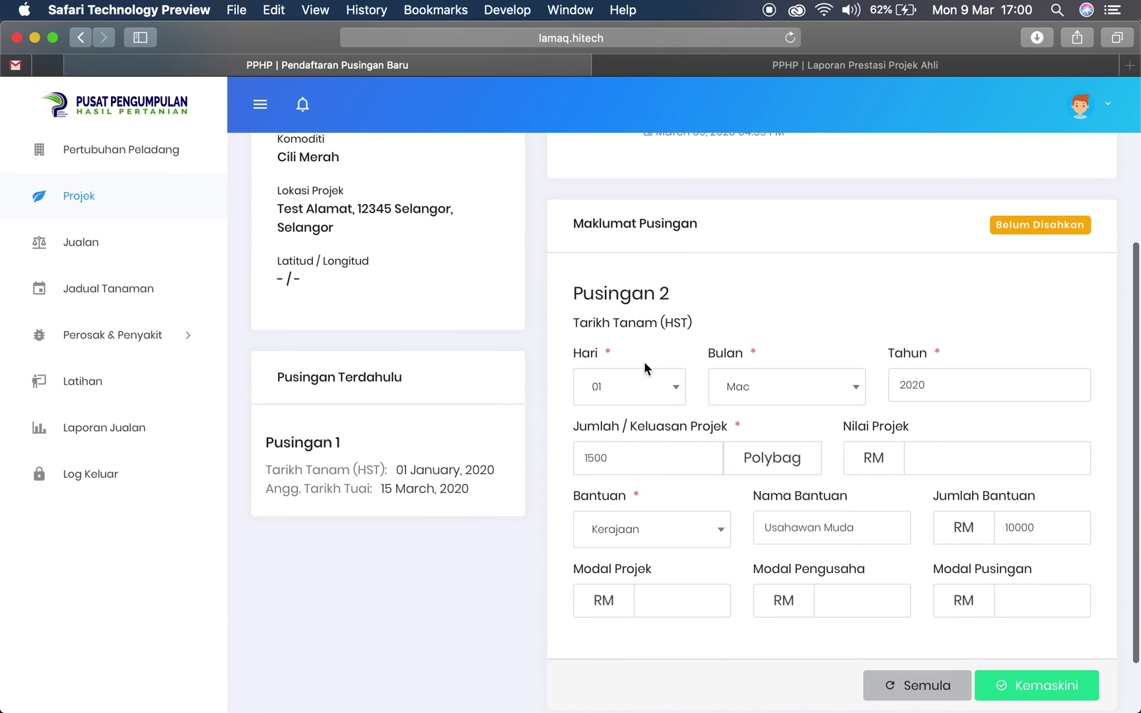
scroll(692, 365, down, 2)
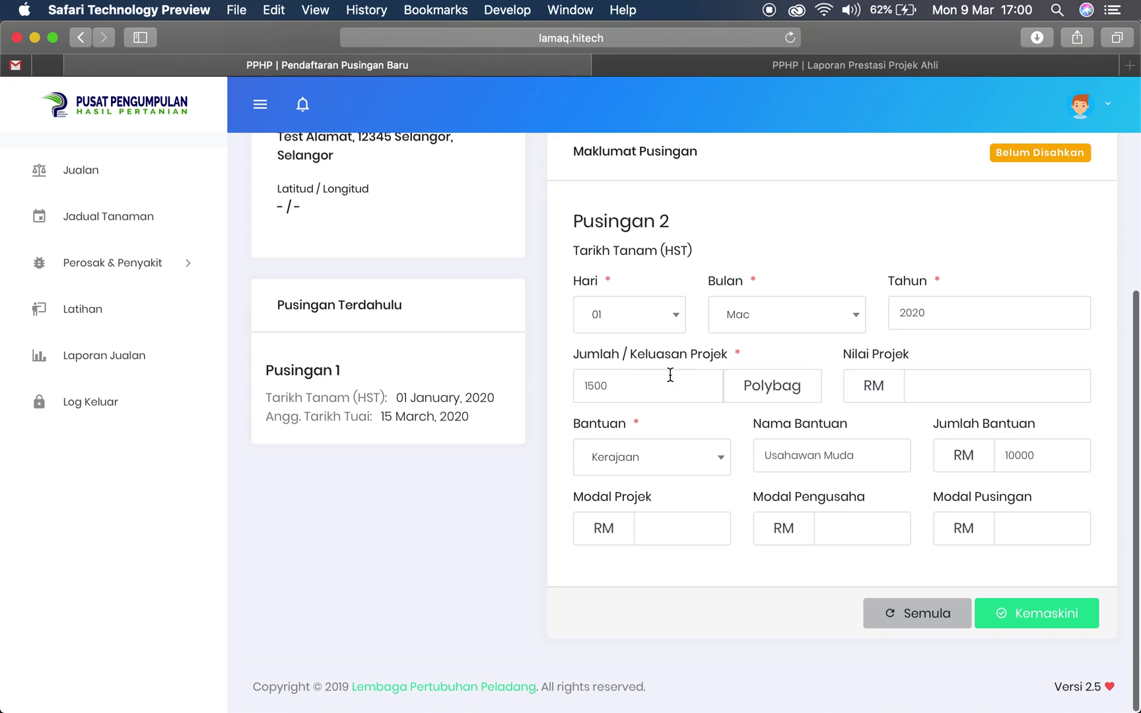
drag(265, 374, 410, 418)
click(384, 413)
scroll(701, 398, up, 1)
scroll(701, 403, down, 1)
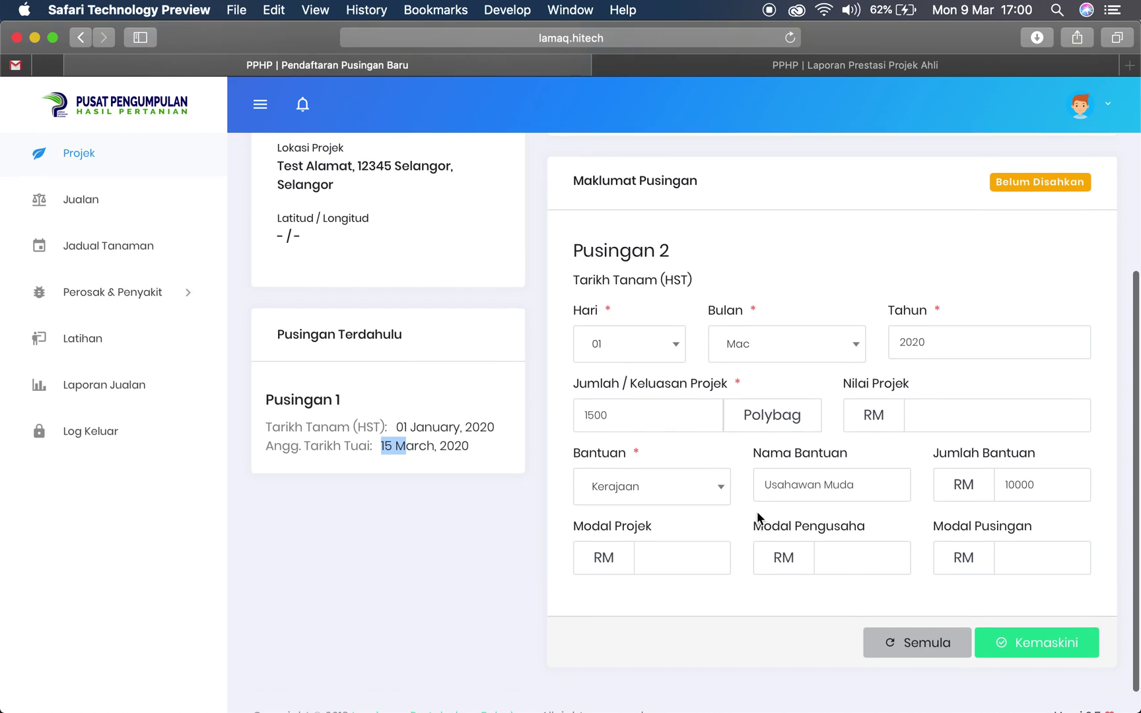
scroll(758, 517, up, 1)
scroll(758, 517, up, 6)
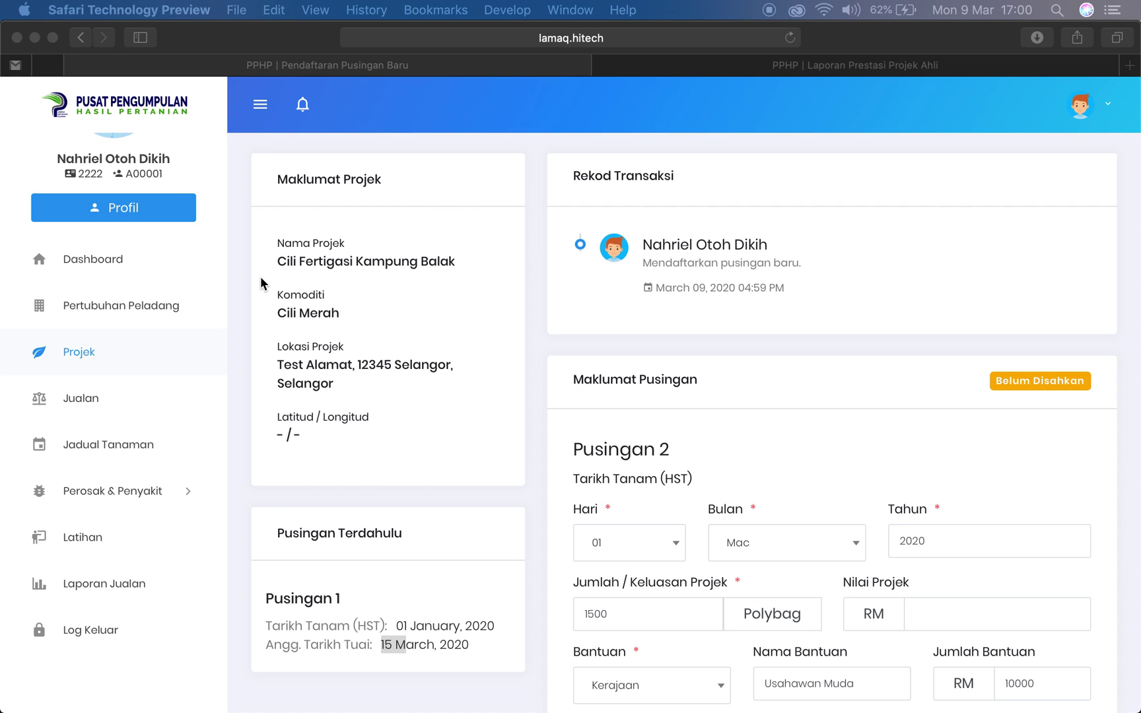
scroll(426, 316, up, 3)
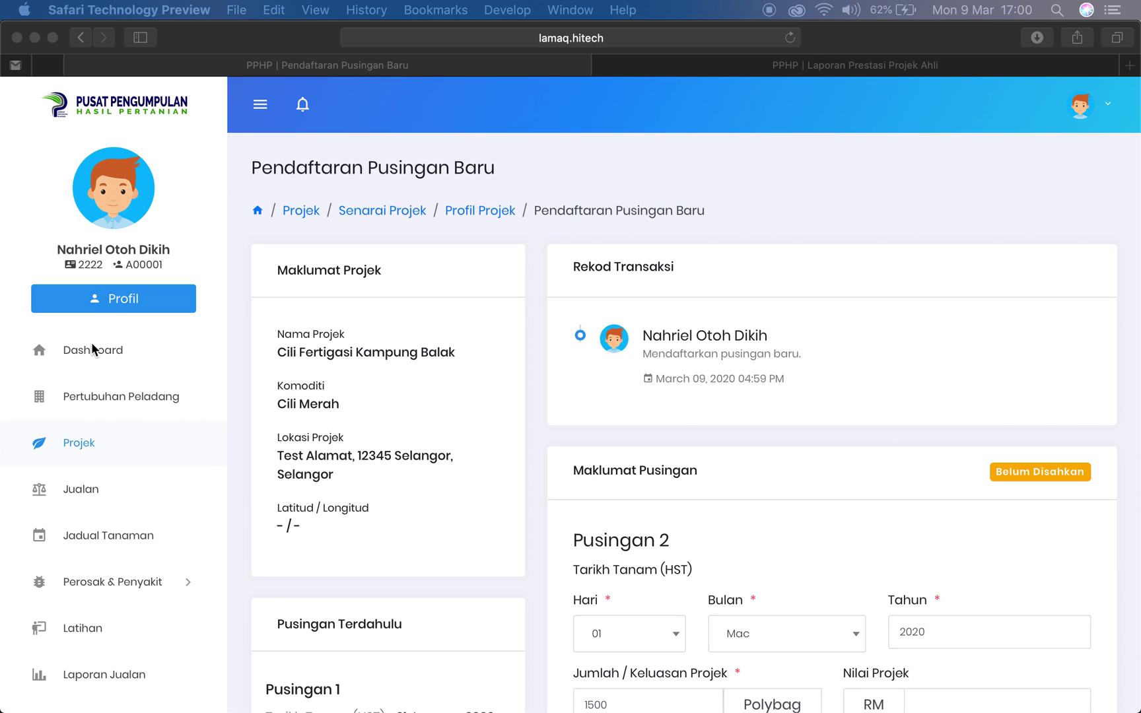
Open Pusingan 2's profile from the round-approval notification on the Dashboard
click(109, 349)
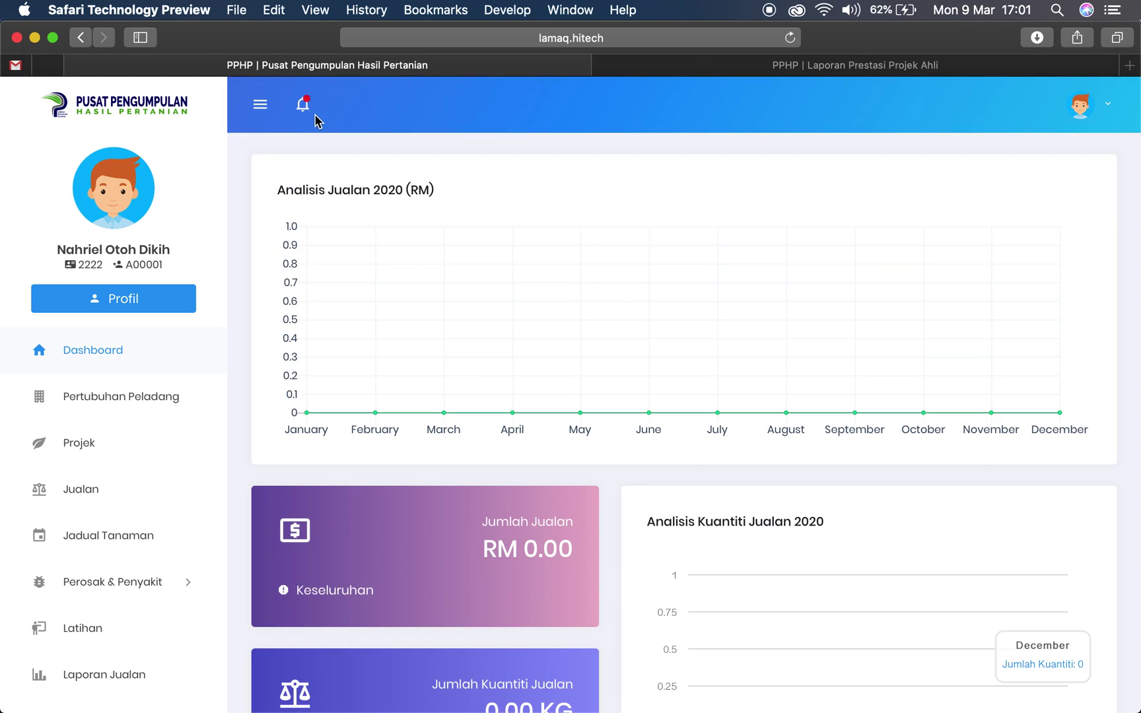
click(304, 106)
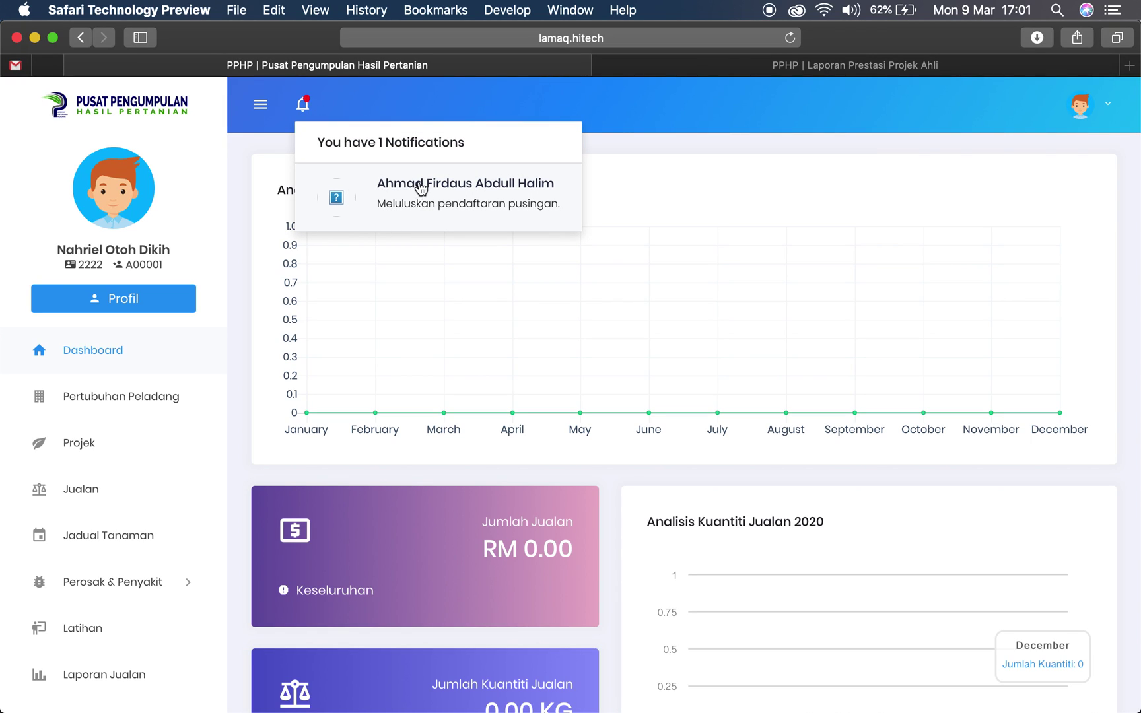
click(474, 212)
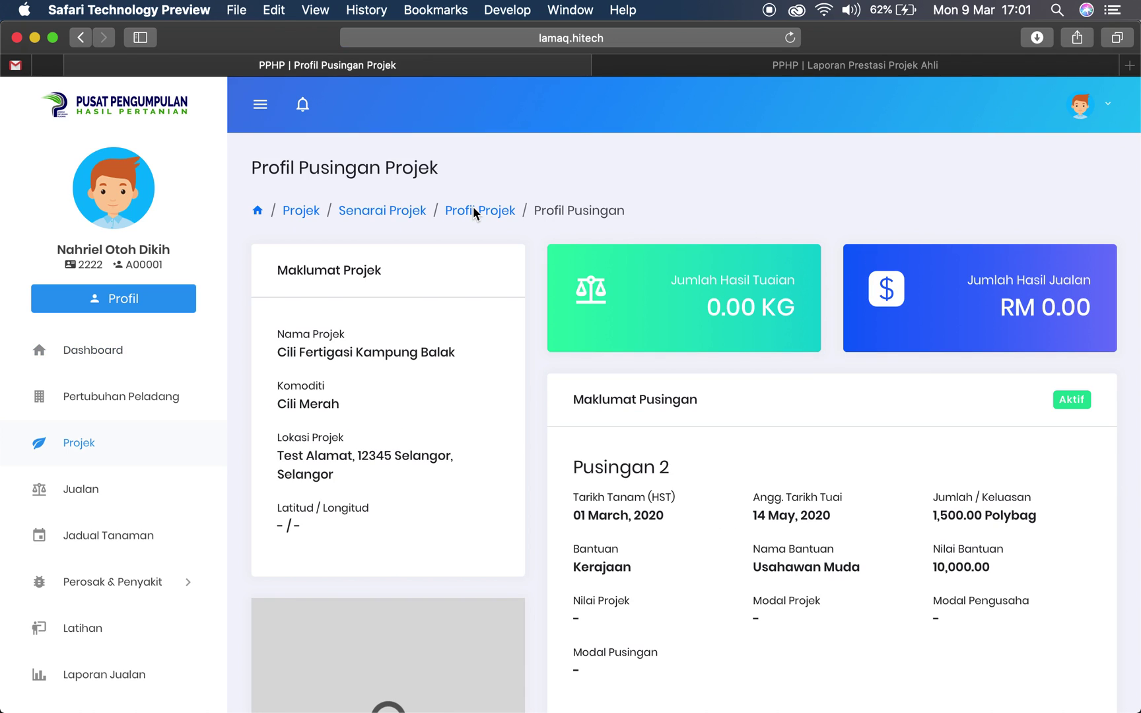
scroll(488, 238, down, 5)
scroll(792, 409, up, 3)
drag(573, 380, 960, 367)
click(1052, 314)
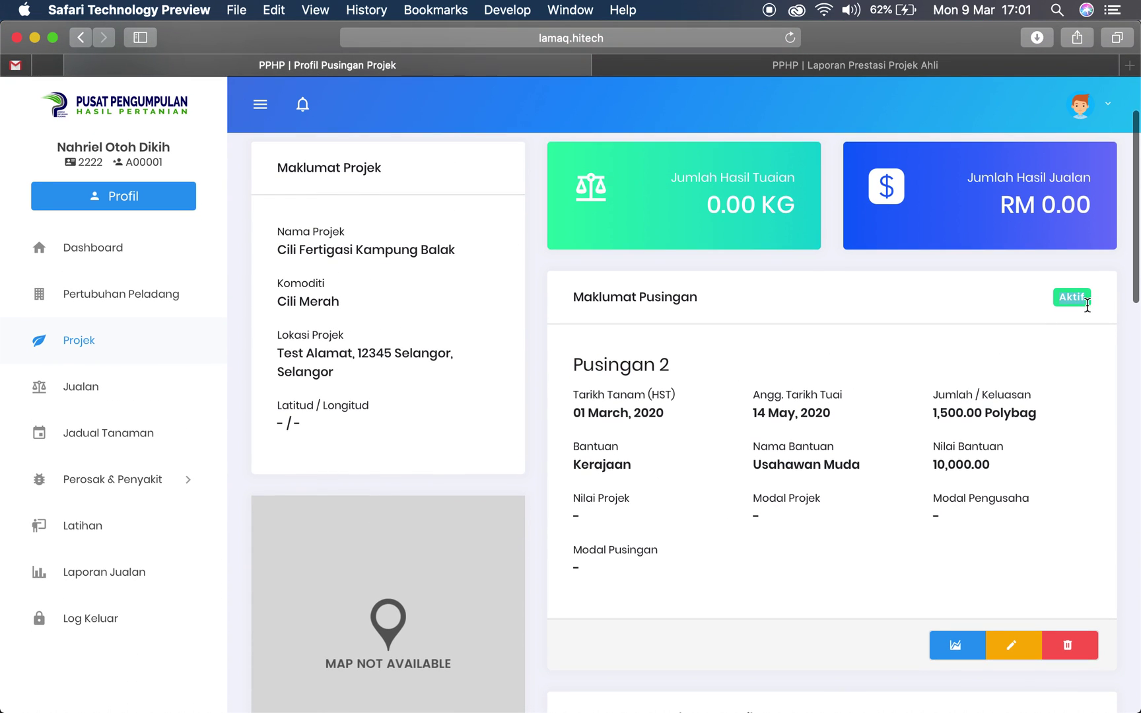
Review Pusingan 2's details (01 March 2020, 1,500.00 Polybag), then return to the project profile
scroll(955, 422, down, 2)
scroll(955, 421, down, 8)
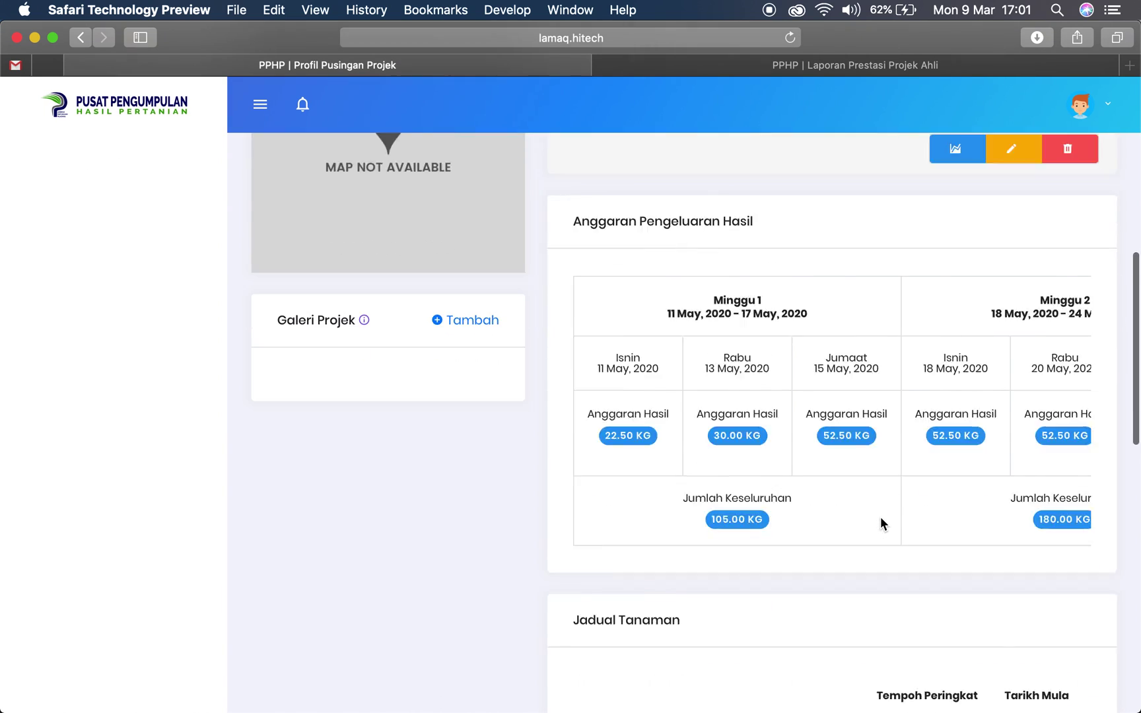
scroll(843, 410, right, 2)
scroll(844, 410, right, 5)
scroll(843, 410, left, 10)
scroll(844, 410, up, 15)
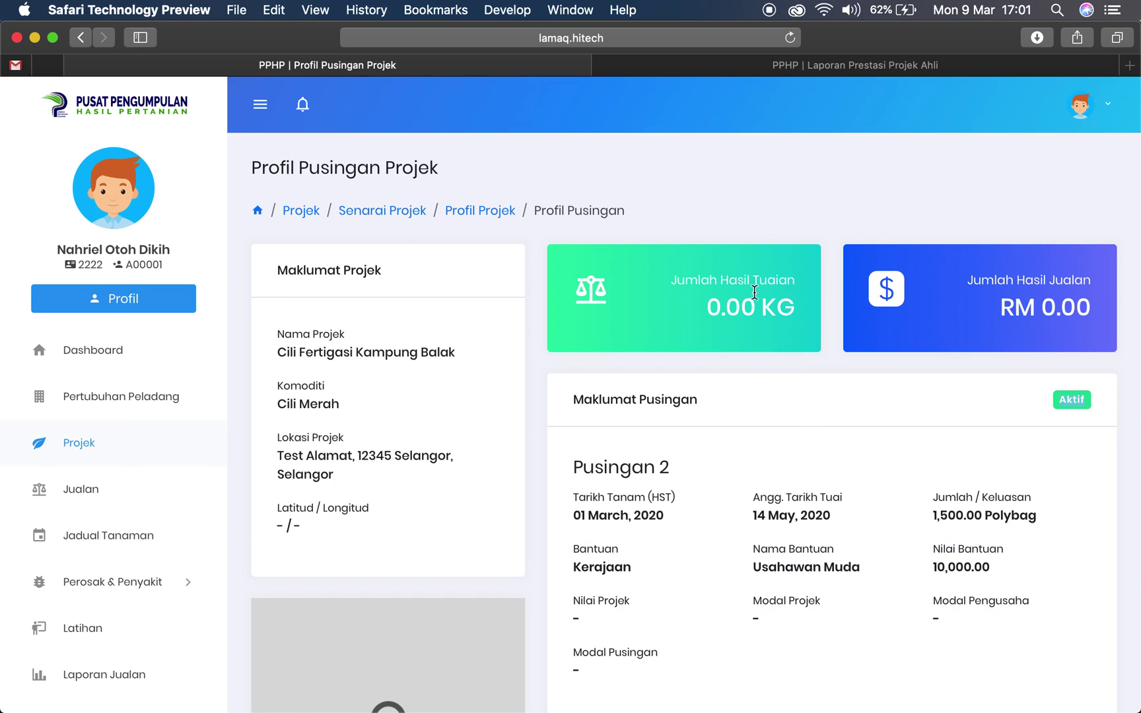
drag(573, 470, 700, 471)
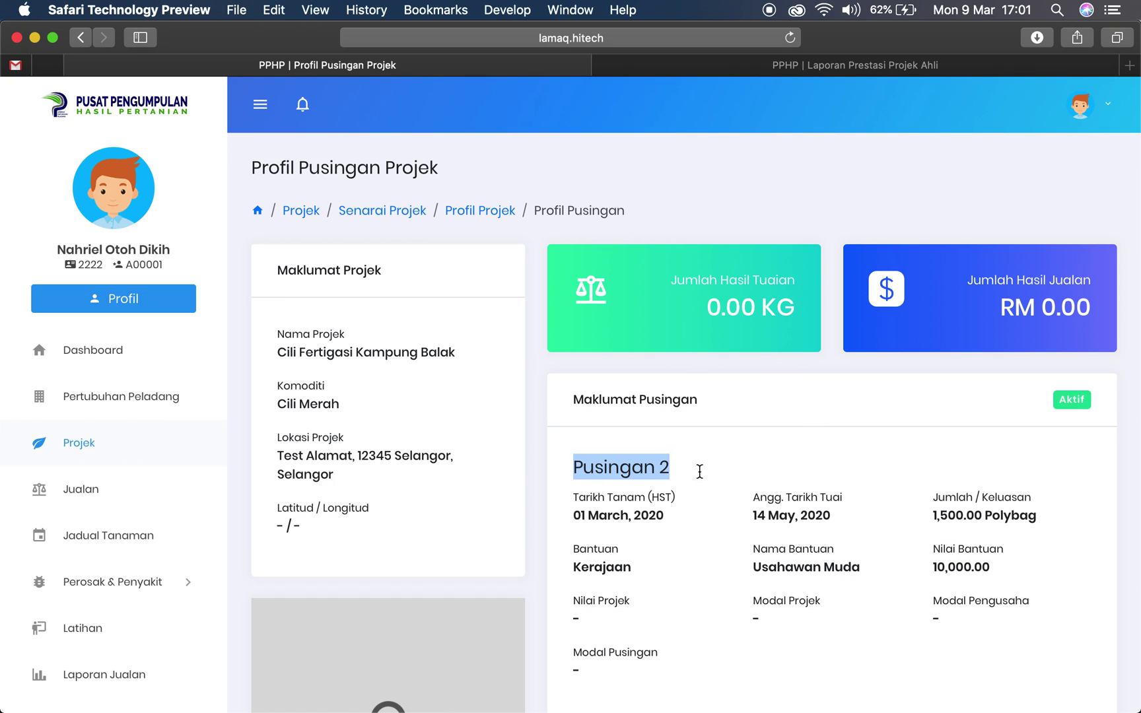
click(469, 210)
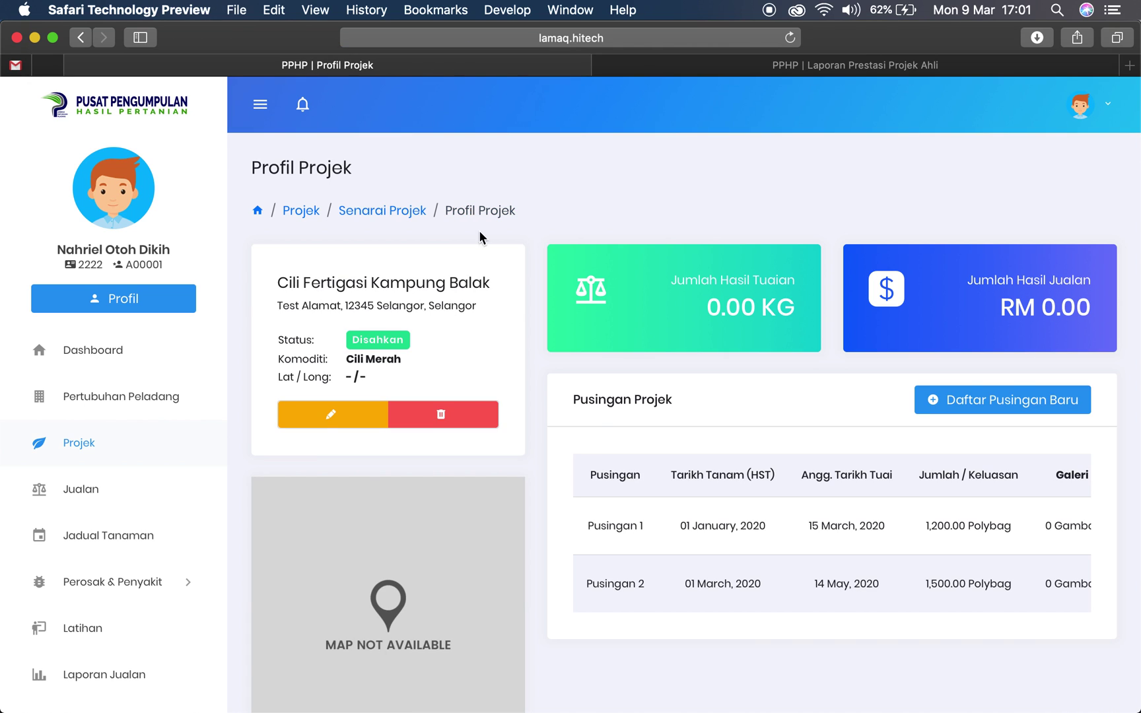
Check the rounds table Status column: Pusingan 1 Ditutup, Pusingan 2 Aktif with 1,500.00 Polybag
scroll(598, 422, down, 3)
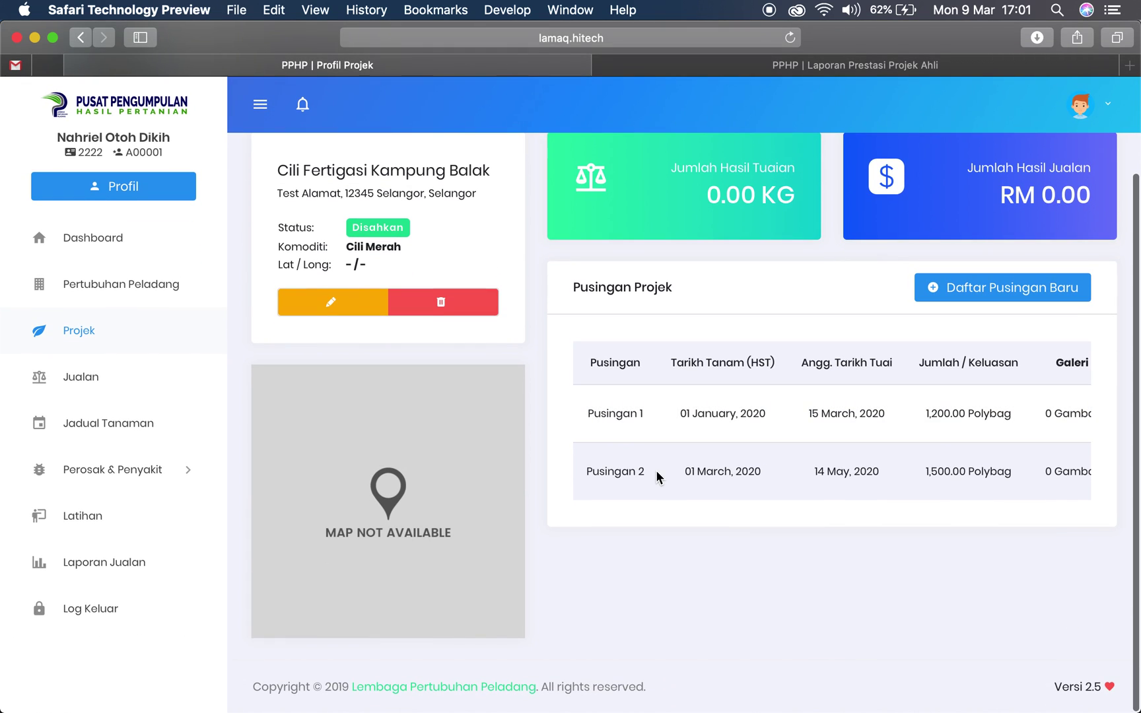
scroll(799, 474, right, 5)
scroll(803, 474, right, 3)
drag(843, 414, 872, 415)
drag(841, 476, 869, 474)
scroll(855, 475, down, 1)
click(869, 475)
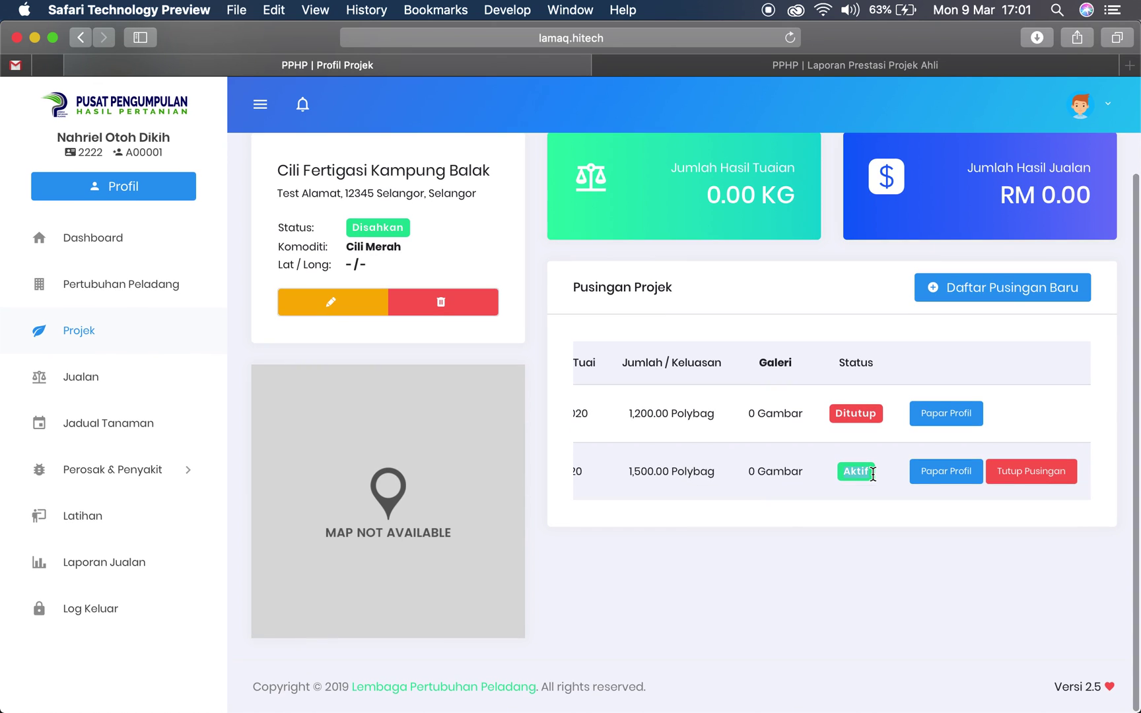
scroll(824, 473, left, 6)
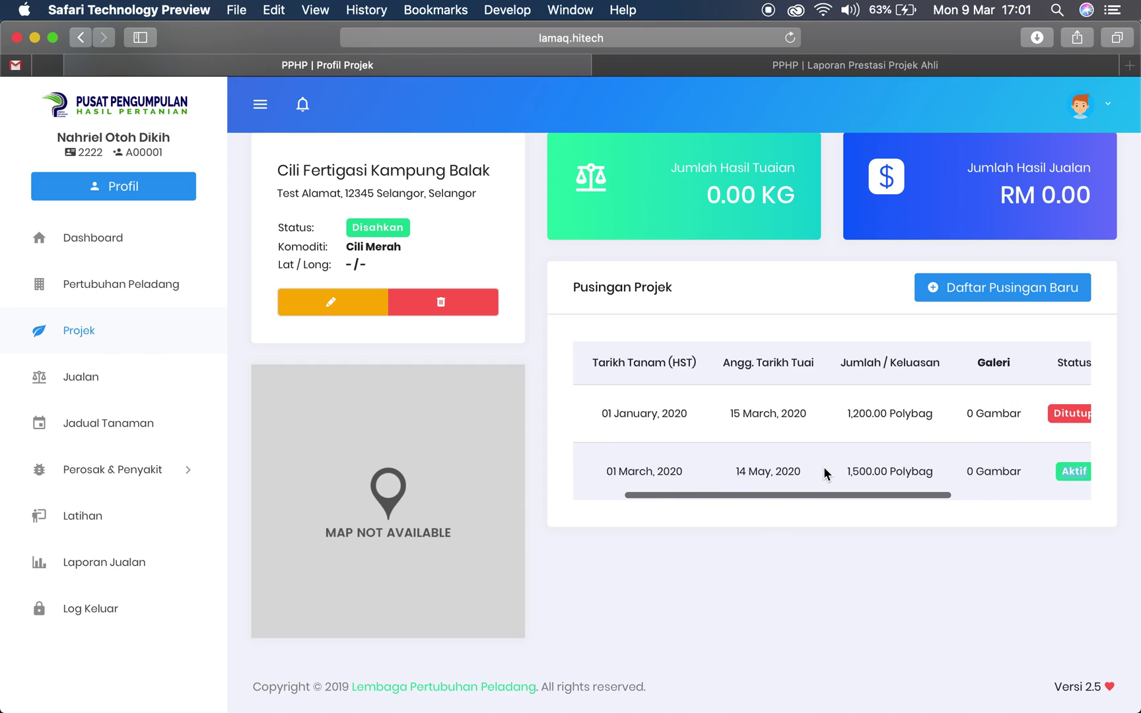
scroll(825, 472, left, 2)
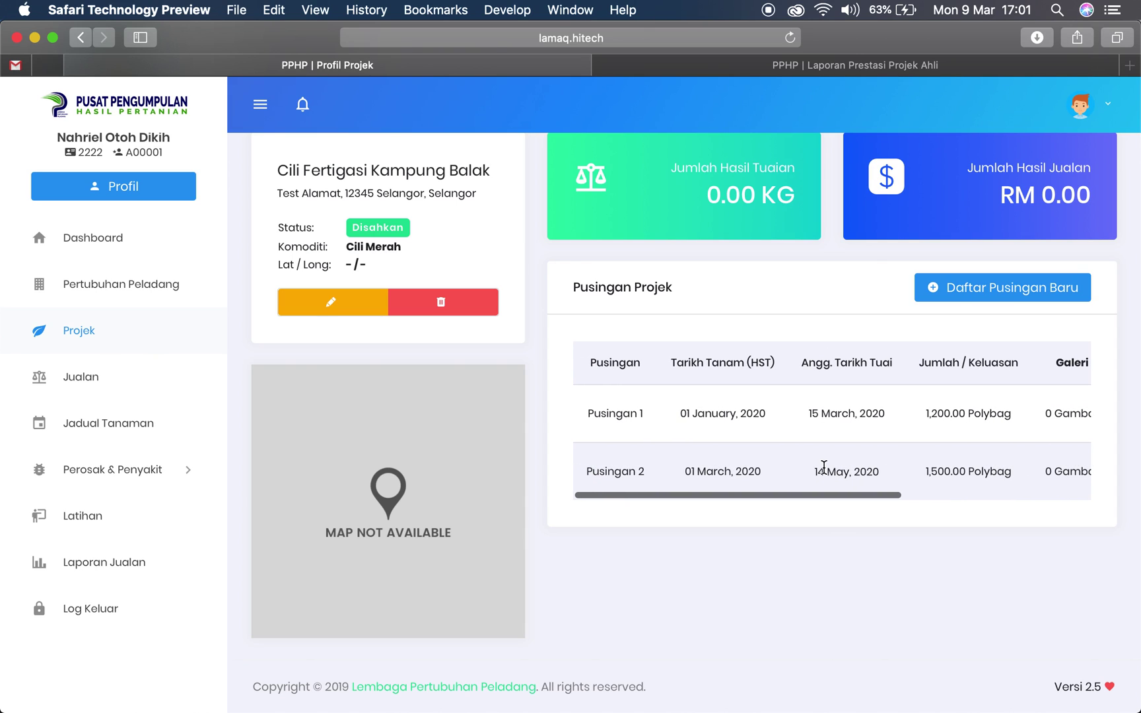
scroll(823, 467, right, 2)
scroll(823, 467, right, 6)
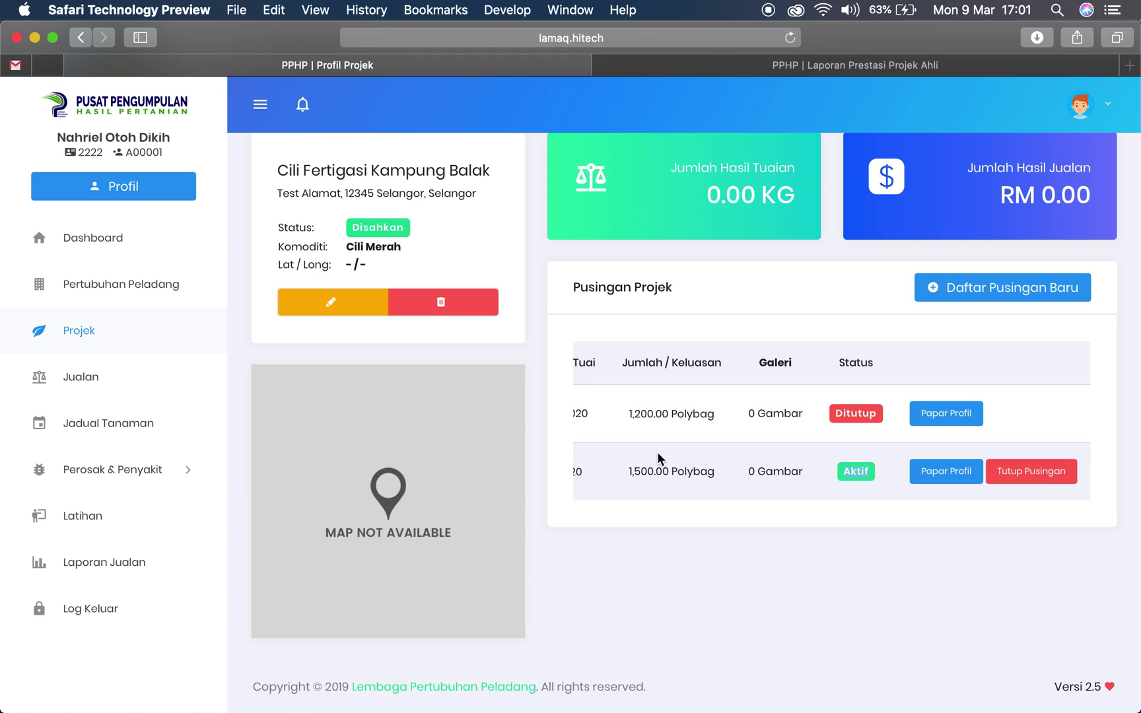
scroll(681, 426, up, 2)
scroll(680, 420, up, 2)
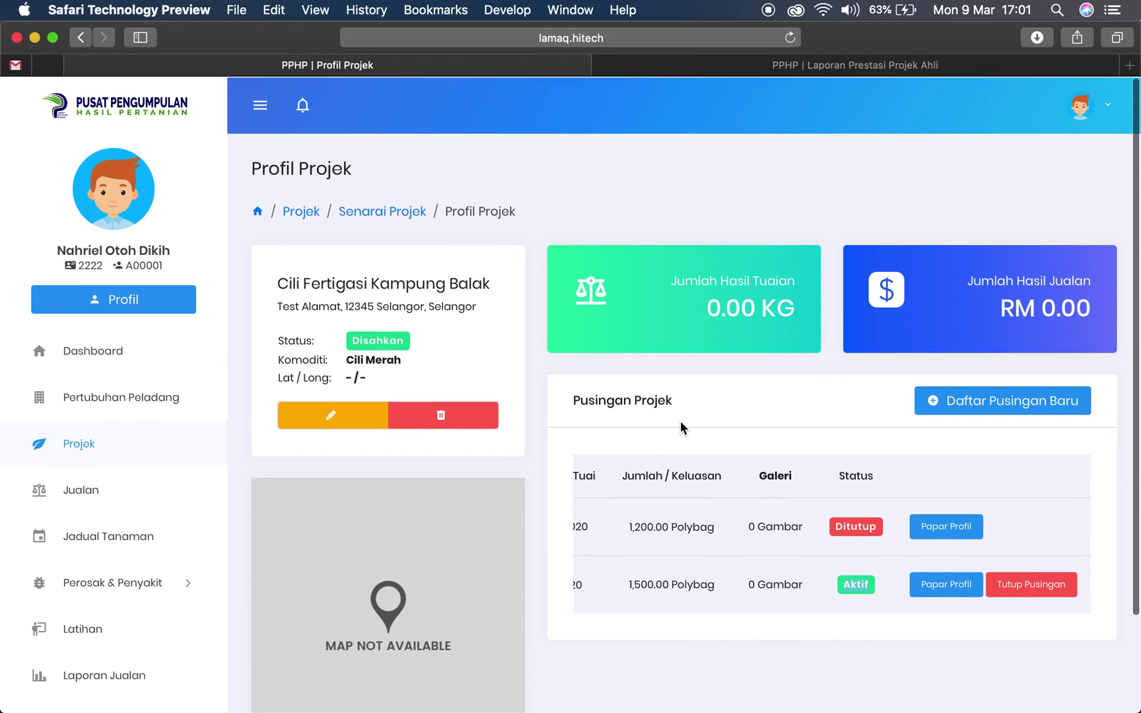